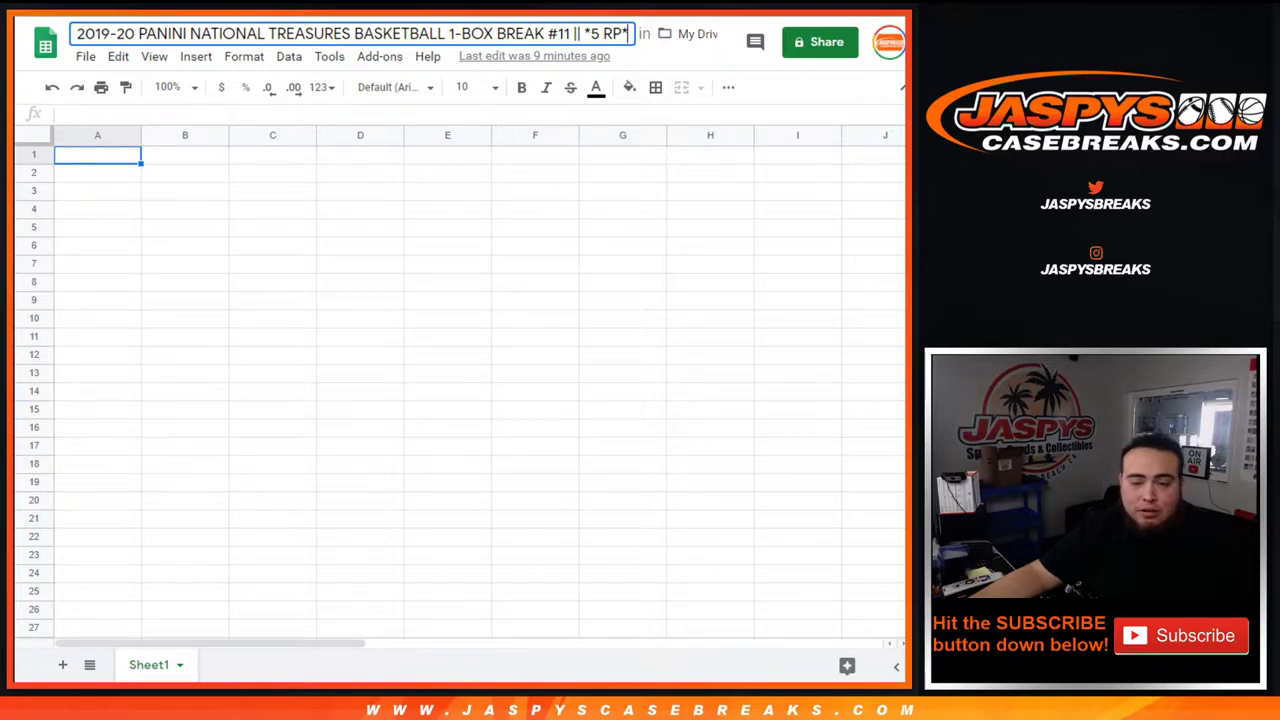
Review the break #12 product page, highlighting EARLYBIRD in the product title.
{"action": "key", "text": "ctrl+Tab"}
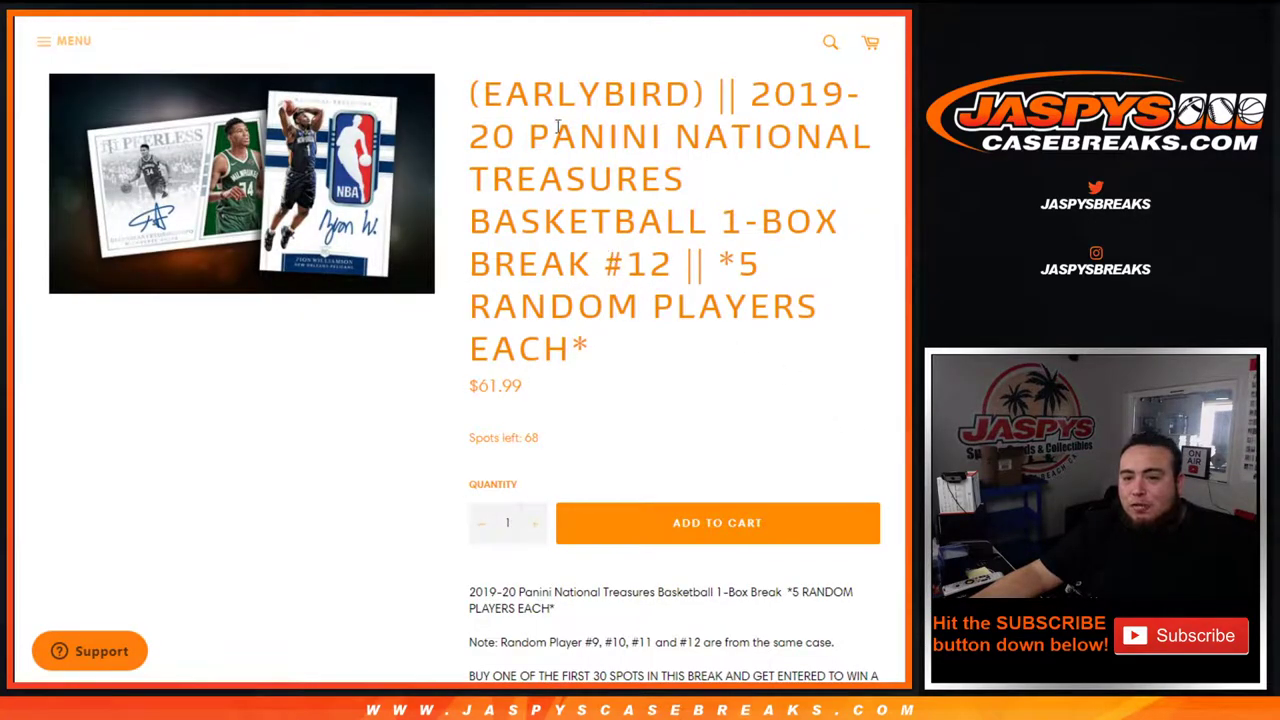
{"action": "left_click_drag", "start_coordinate": [483, 93], "coordinate": [695, 93]}
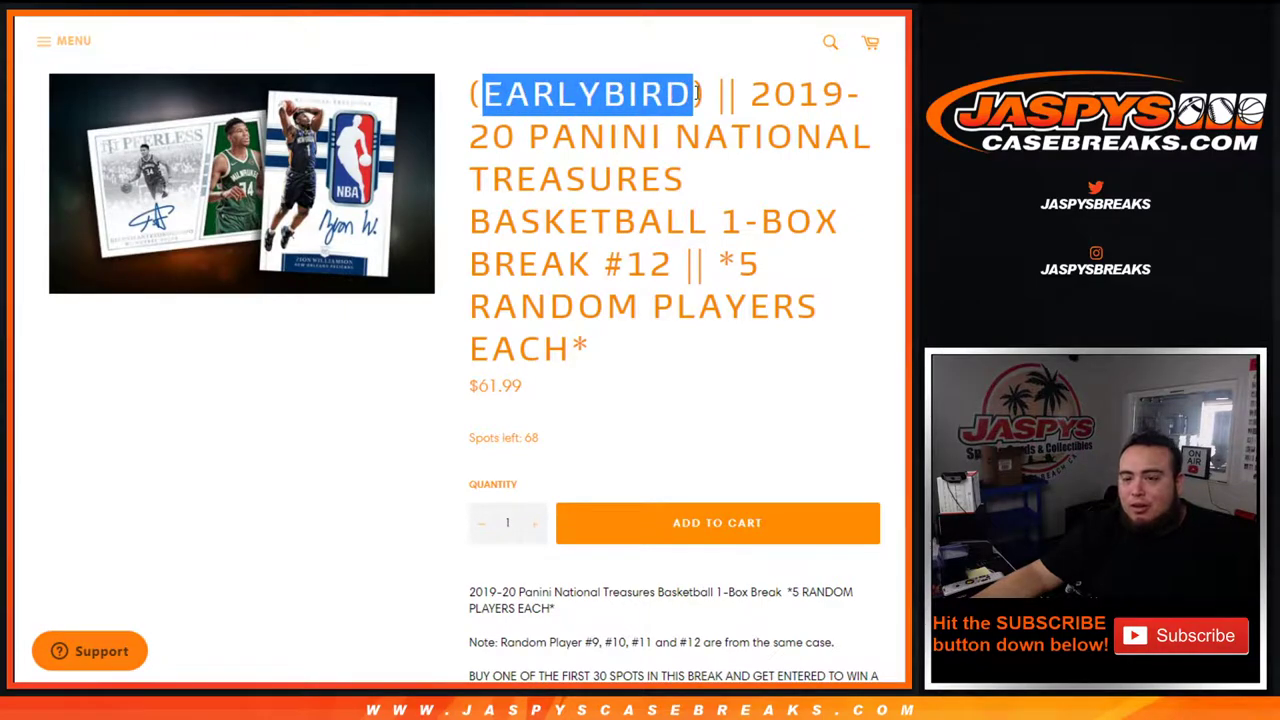
{"action": "left_click", "coordinate": [703, 158]}
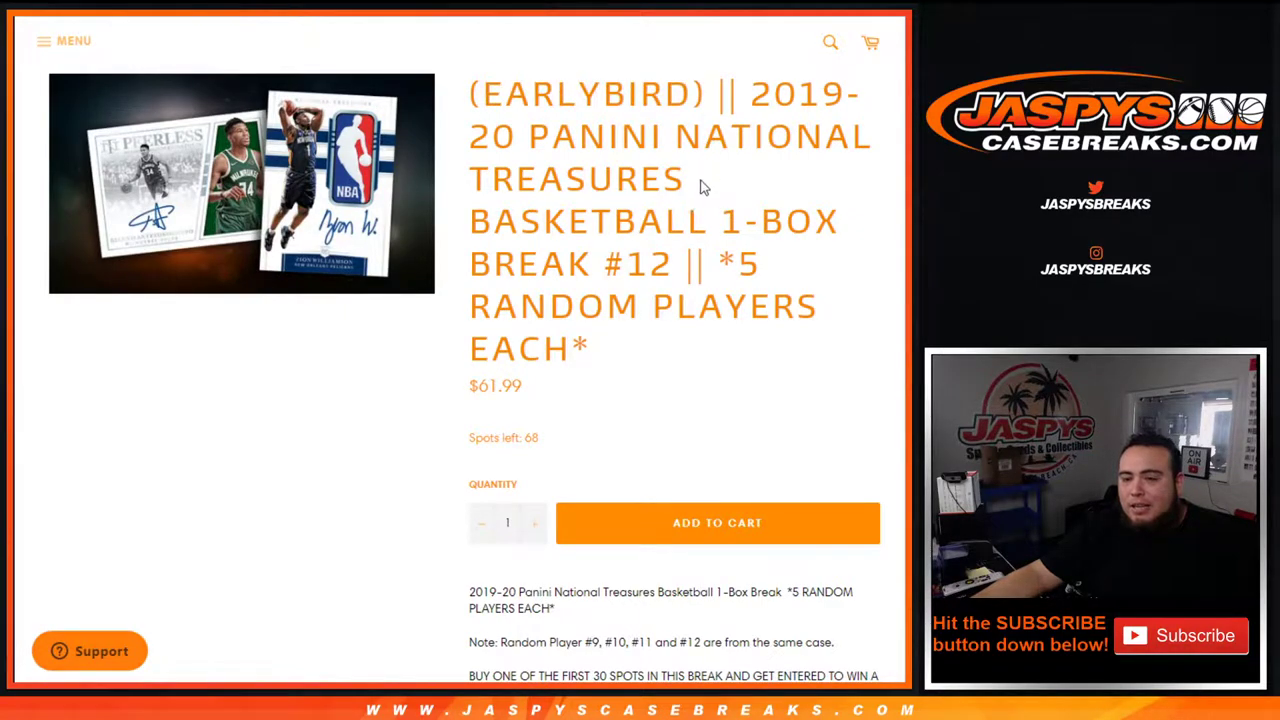
{"action": "scroll", "coordinate": [703, 186], "scroll_direction": "down", "scroll_amount": 3}
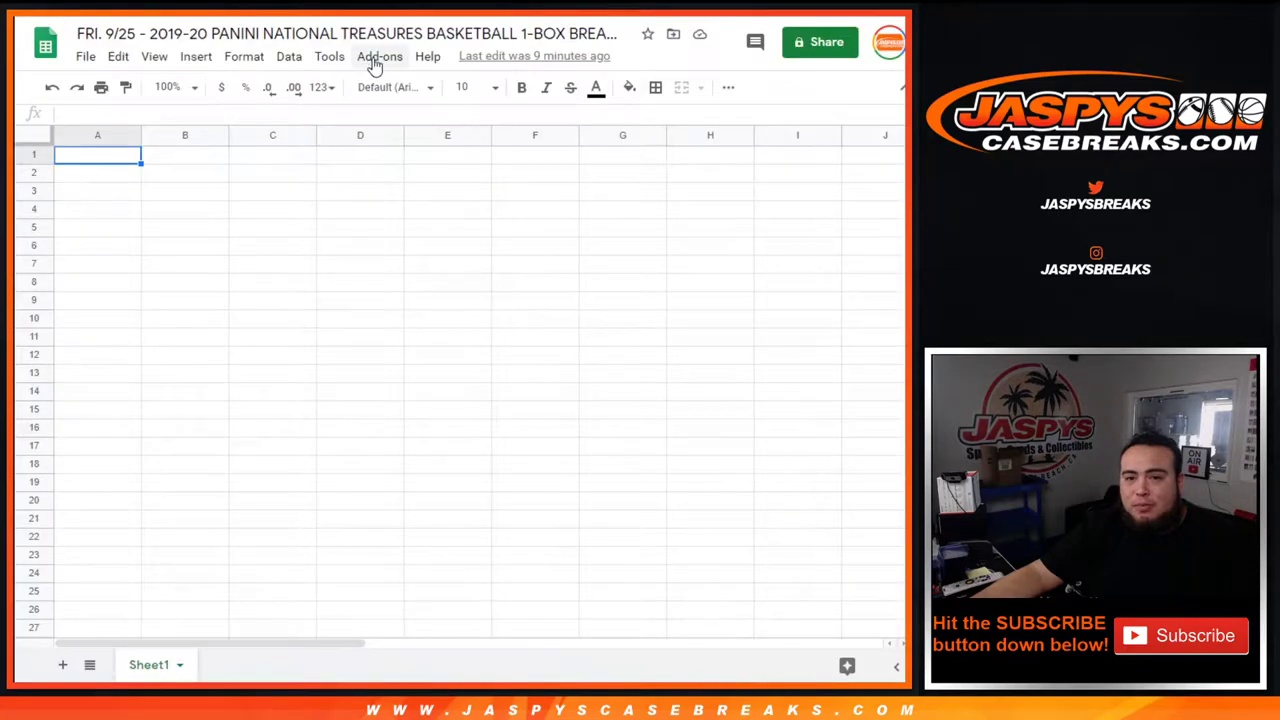
{"action": "left_click_drag", "start_coordinate": [314, 31], "coordinate": [634, 31]}
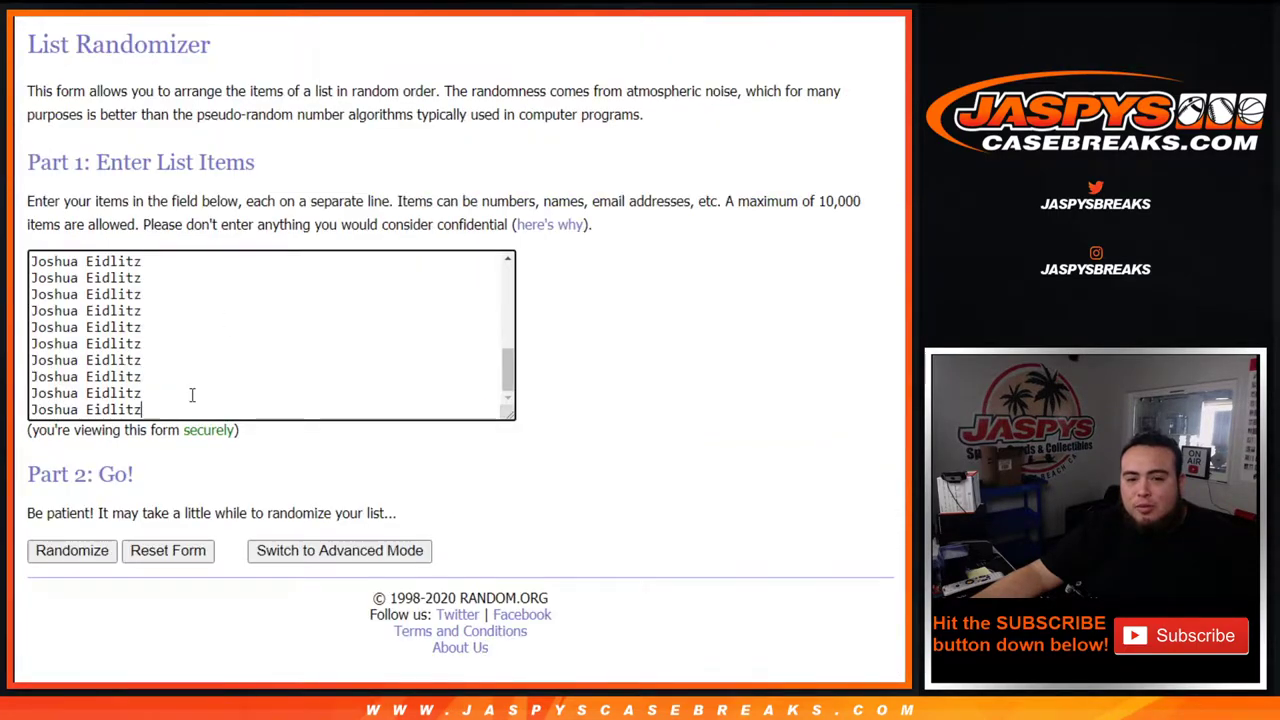
Roll the two dice, getting 4 and 1, and return to the customer names list.
{"action": "scroll", "coordinate": [177, 374], "scroll_direction": "up", "scroll_amount": 2}
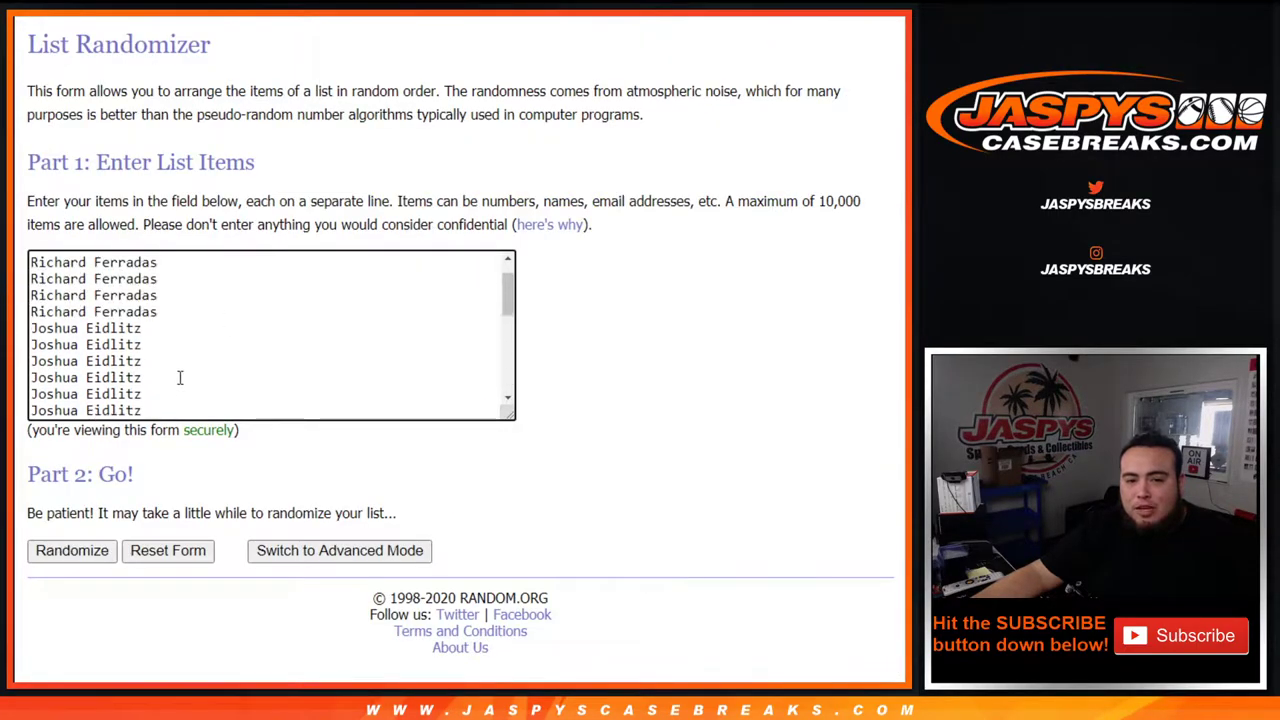
{"action": "scroll", "coordinate": [180, 374], "scroll_direction": "down", "scroll_amount": 3}
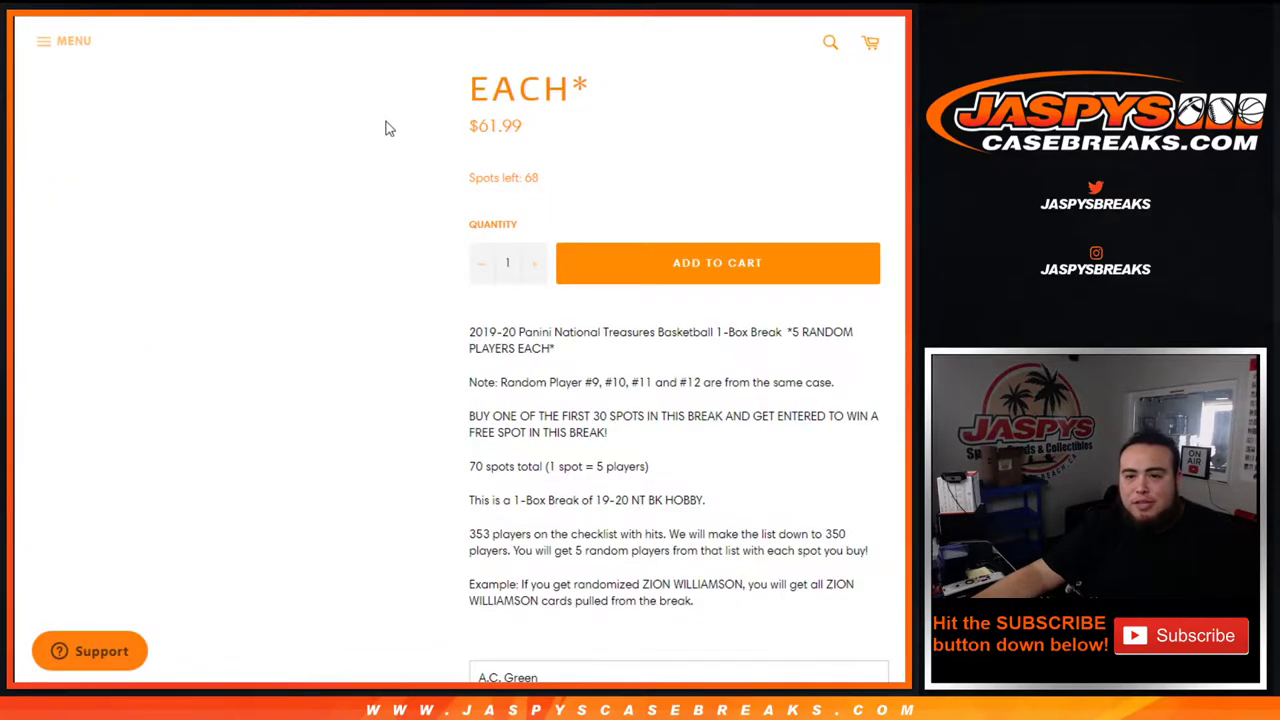
{"action": "scroll", "coordinate": [386, 126], "scroll_direction": "up", "scroll_amount": 4}
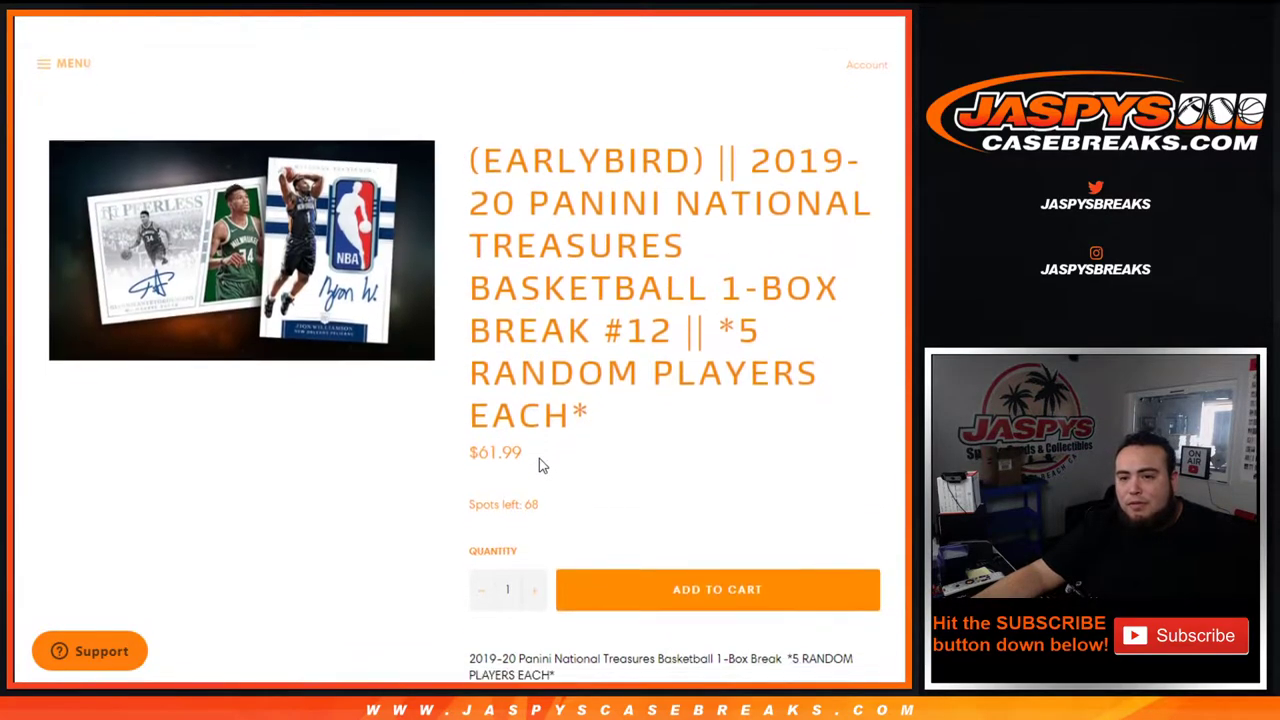
{"action": "scroll", "coordinate": [489, 297], "scroll_direction": "down", "scroll_amount": 2}
{"action": "scroll", "coordinate": [489, 297], "scroll_direction": "up", "scroll_amount": 2}
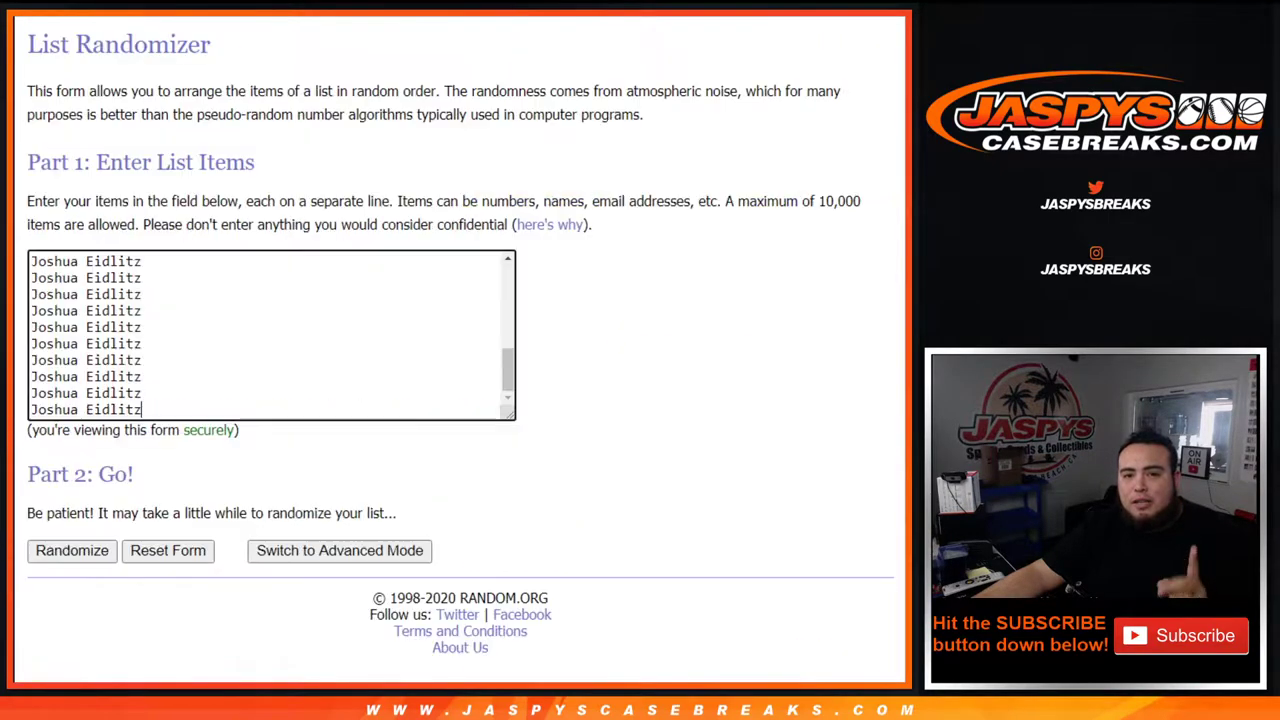
{"action": "scroll", "coordinate": [248, 298], "scroll_direction": "up", "scroll_amount": 2}
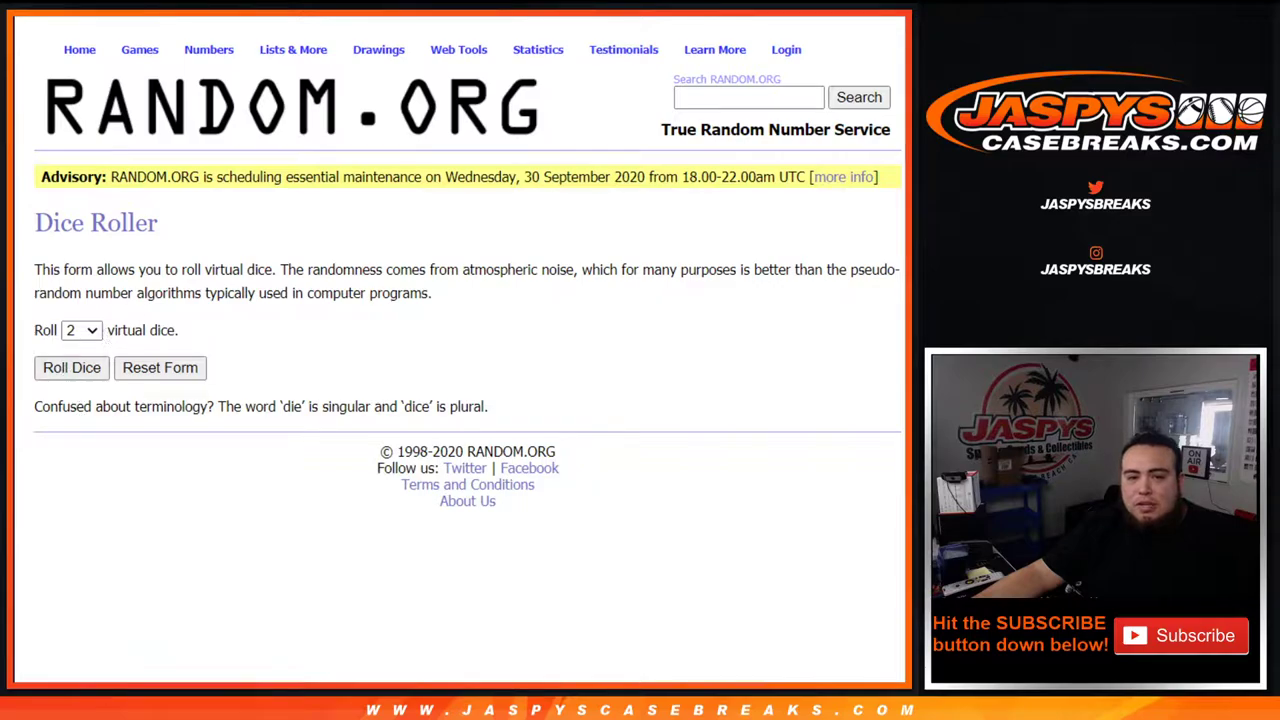
{"action": "key", "text": "Return"}
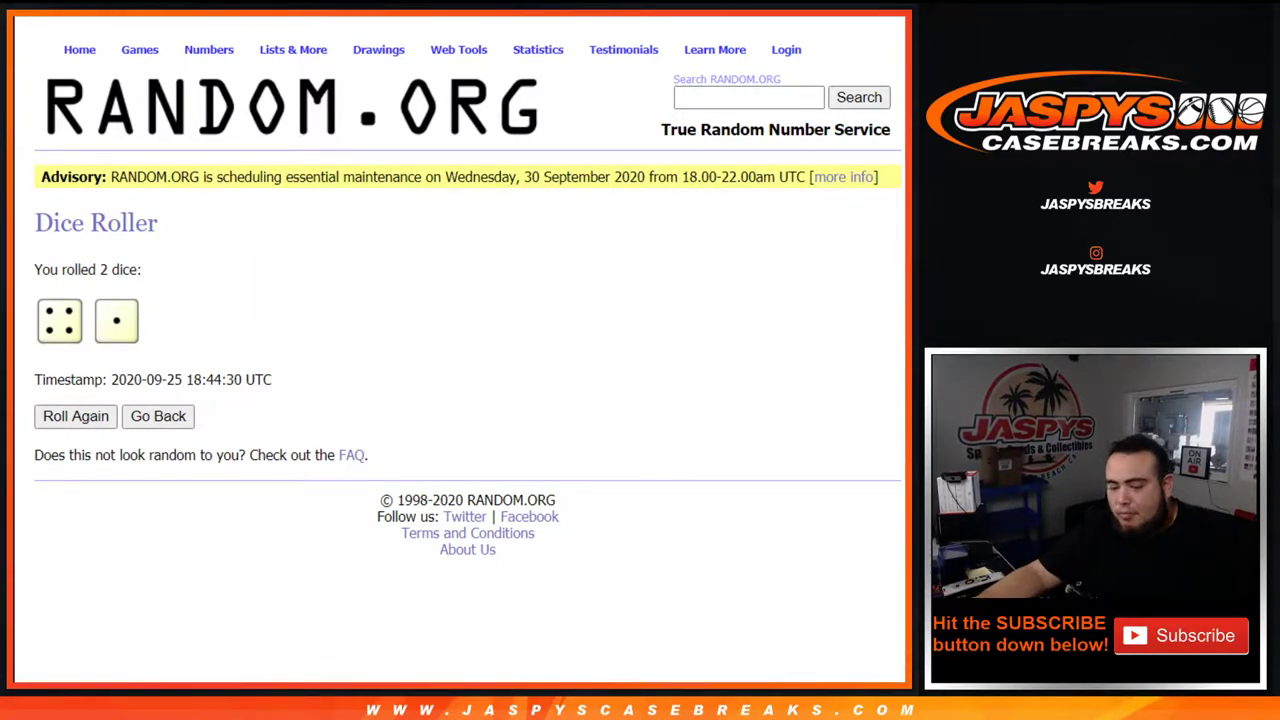
{"action": "key", "text": "ctrl+Tab"}
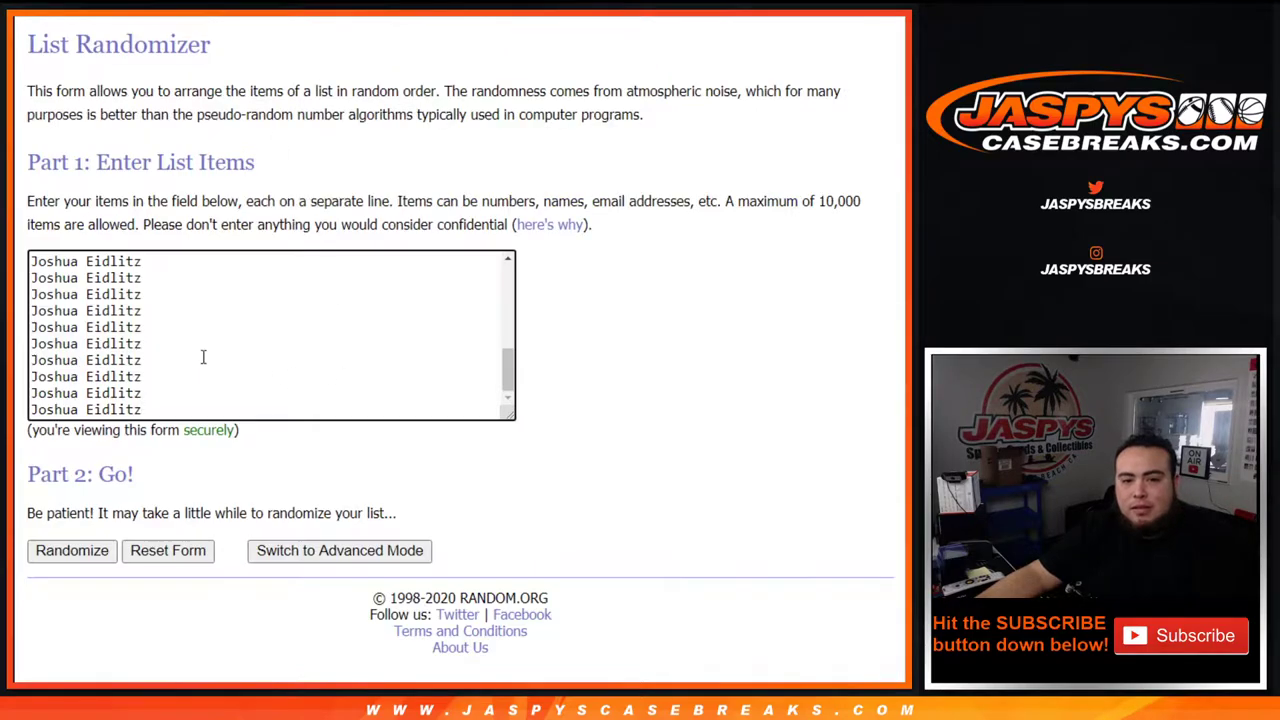
Randomize the 30-name customer list, then reshuffle it four more times for five total.
{"action": "scroll", "coordinate": [203, 357], "scroll_direction": "up", "scroll_amount": 3}
{"action": "scroll", "coordinate": [203, 357], "scroll_direction": "down", "scroll_amount": 3}
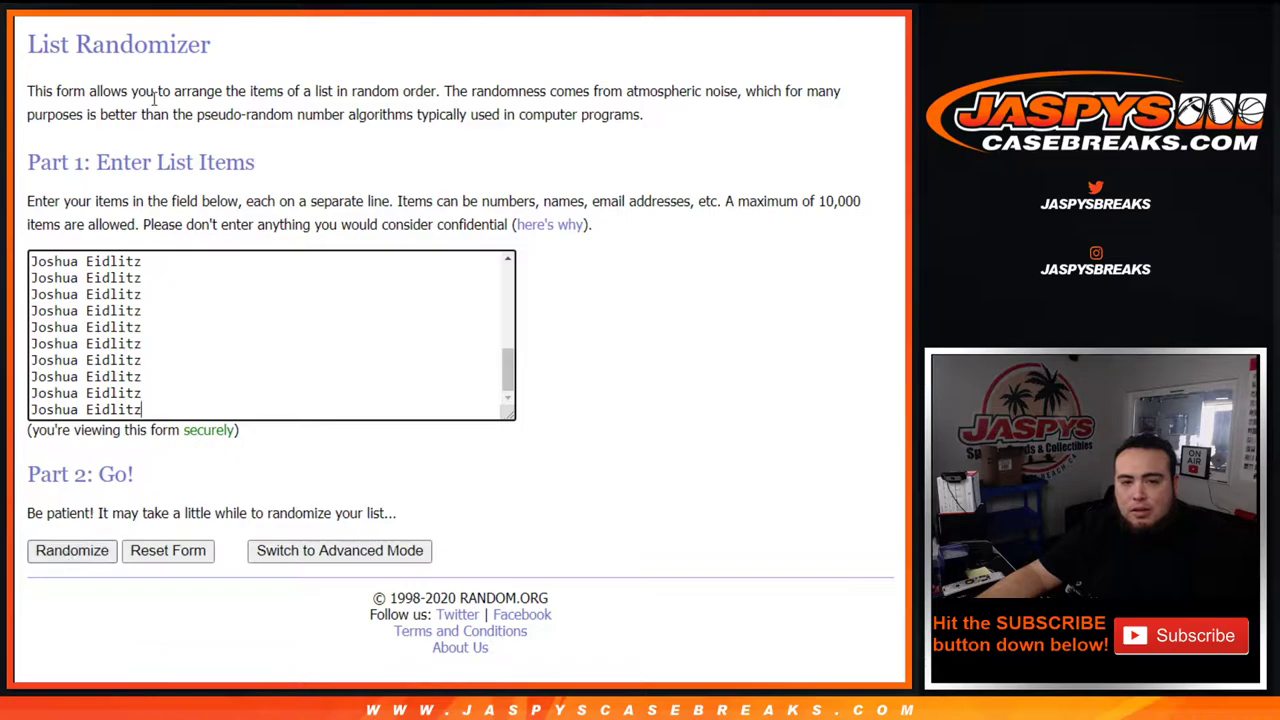
{"action": "key", "text": "ctrl+Tab"}
{"action": "key", "text": "ctrl+Tab"}
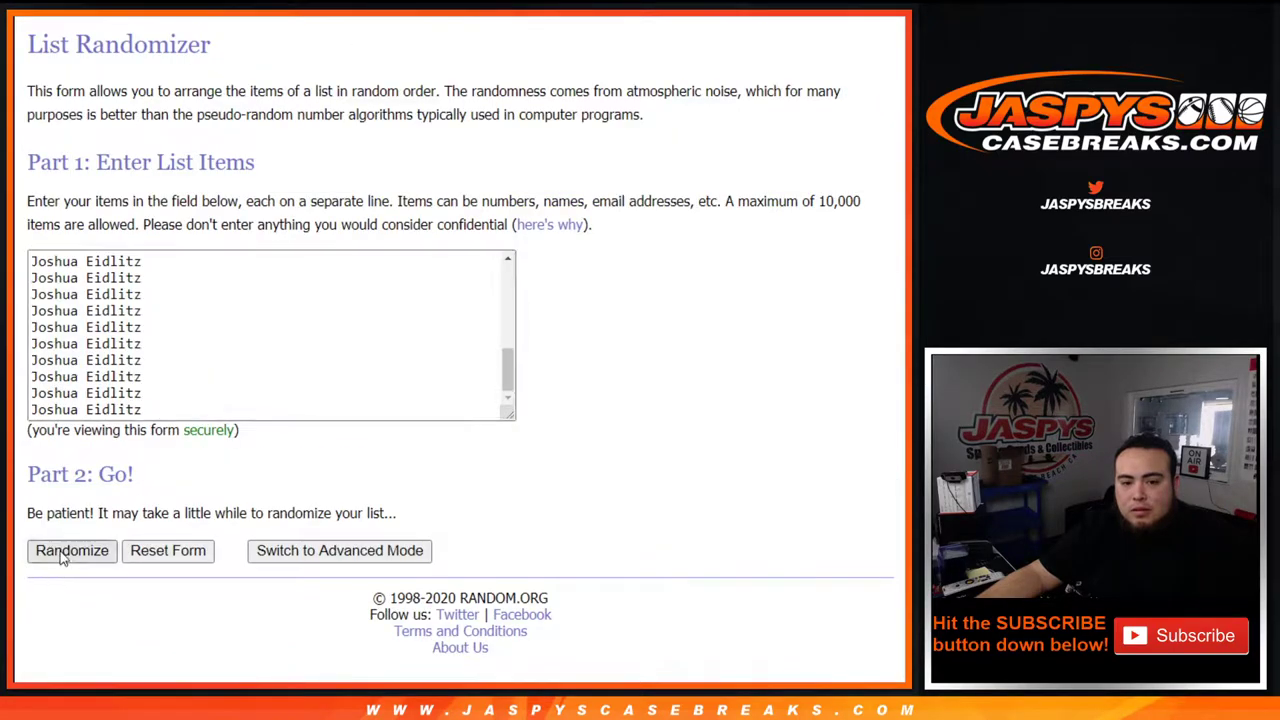
{"action": "left_click", "coordinate": [62, 553]}
{"action": "scroll", "coordinate": [58, 553], "scroll_direction": "down", "scroll_amount": 5}
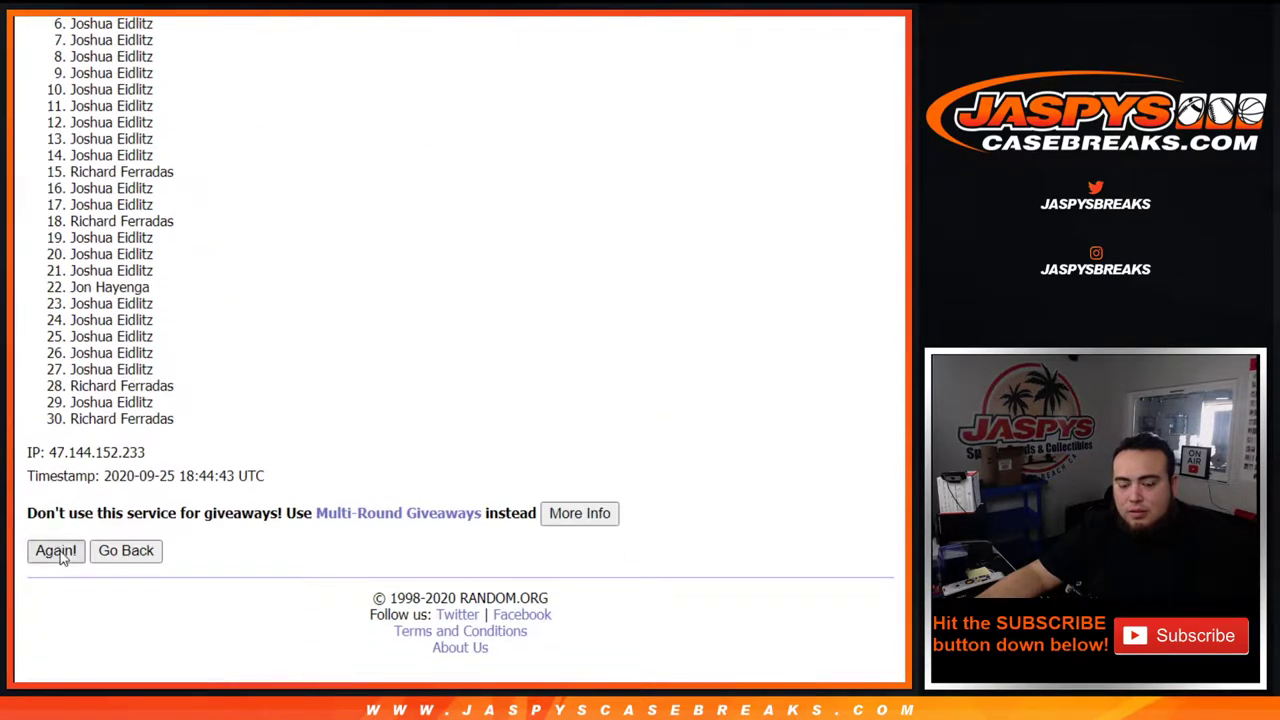
{"action": "left_click", "coordinate": [56, 552]}
{"action": "scroll", "coordinate": [60, 558], "scroll_direction": "down", "scroll_amount": 5}
{"action": "left_click", "coordinate": [56, 551]}
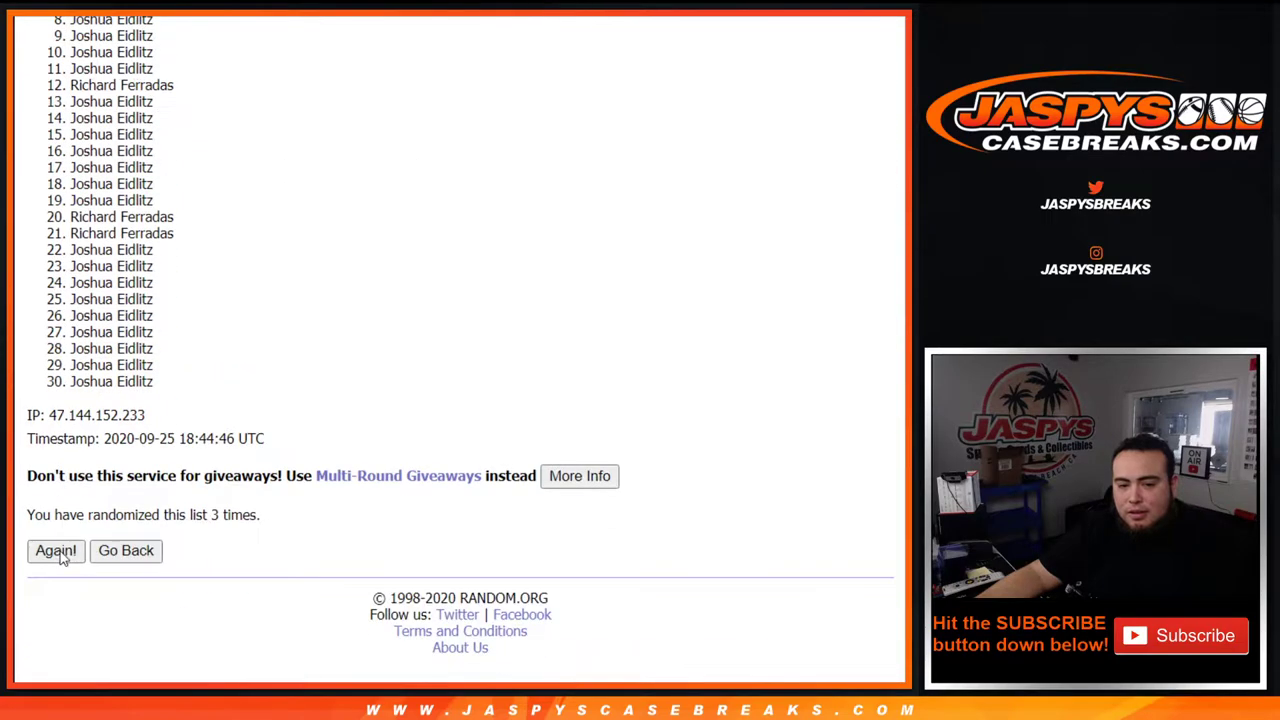
{"action": "left_click", "coordinate": [56, 551]}
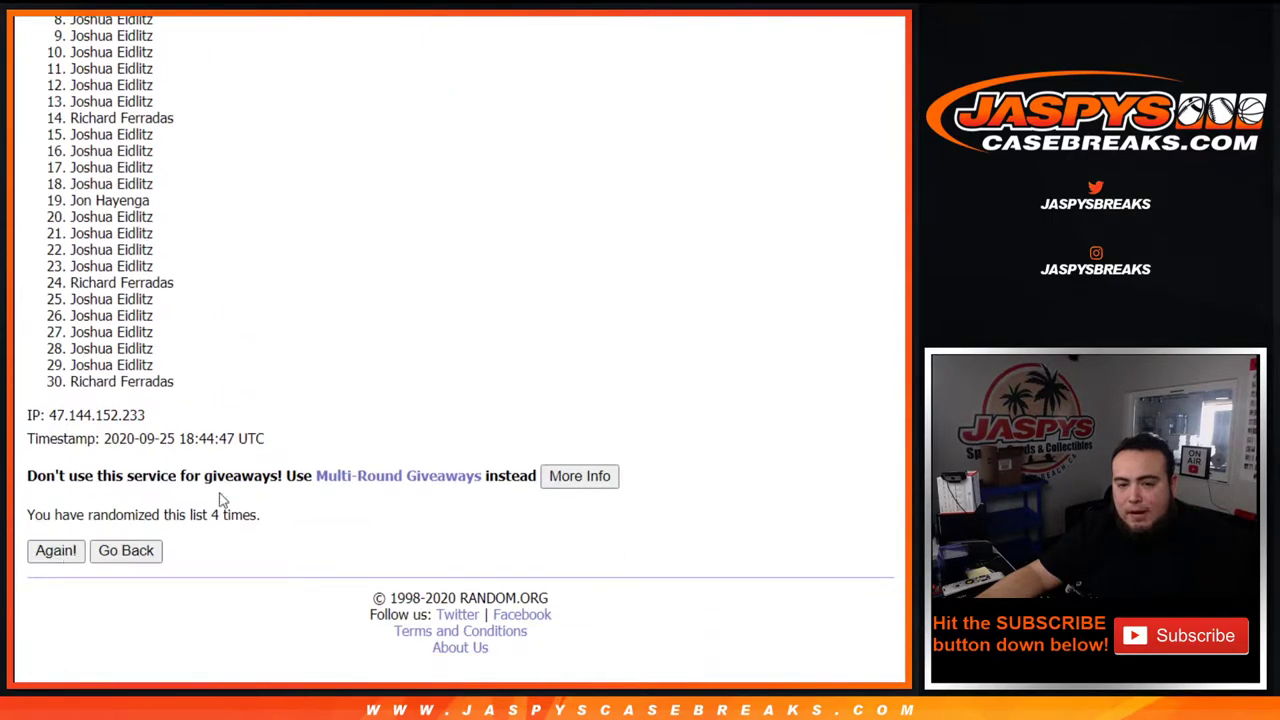
{"action": "key", "text": "Return"}
Confirm the list was randomized 5 times and check the first name in the results.
{"action": "left_click_drag", "start_coordinate": [210, 513], "coordinate": [312, 478]}
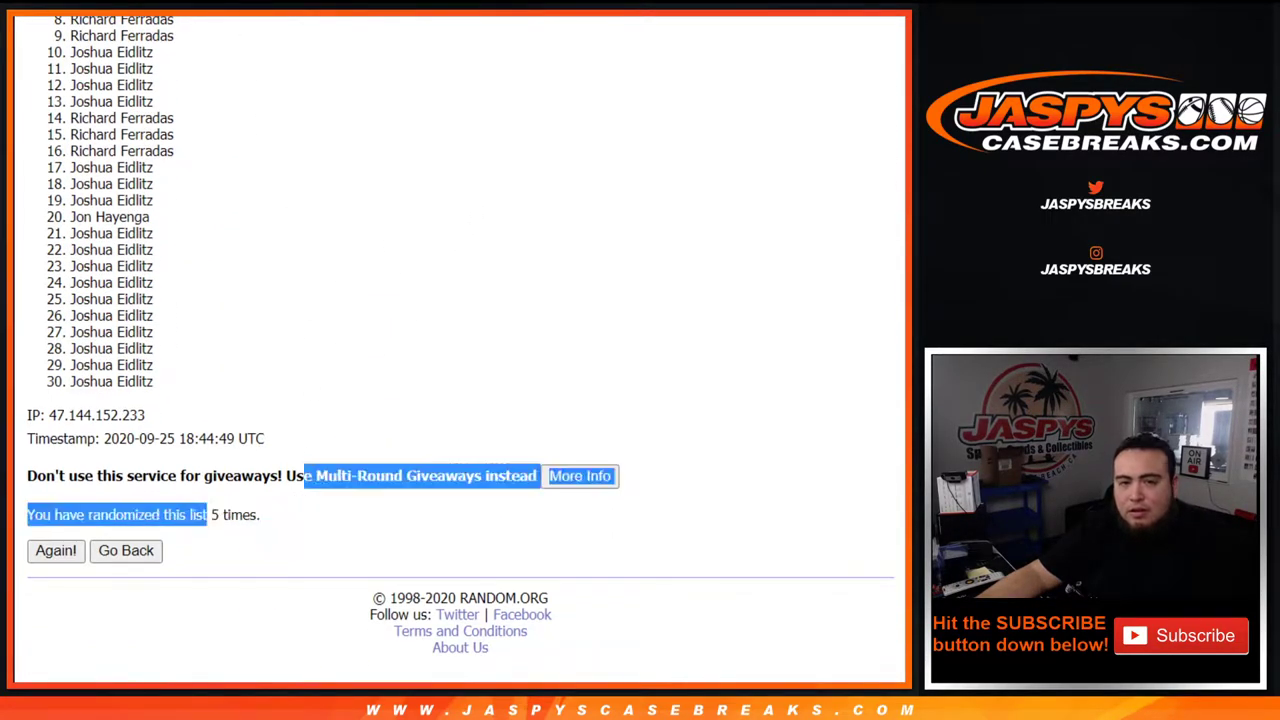
{"action": "left_click", "coordinate": [222, 484]}
{"action": "left_click_drag", "start_coordinate": [209, 517], "coordinate": [262, 516]}
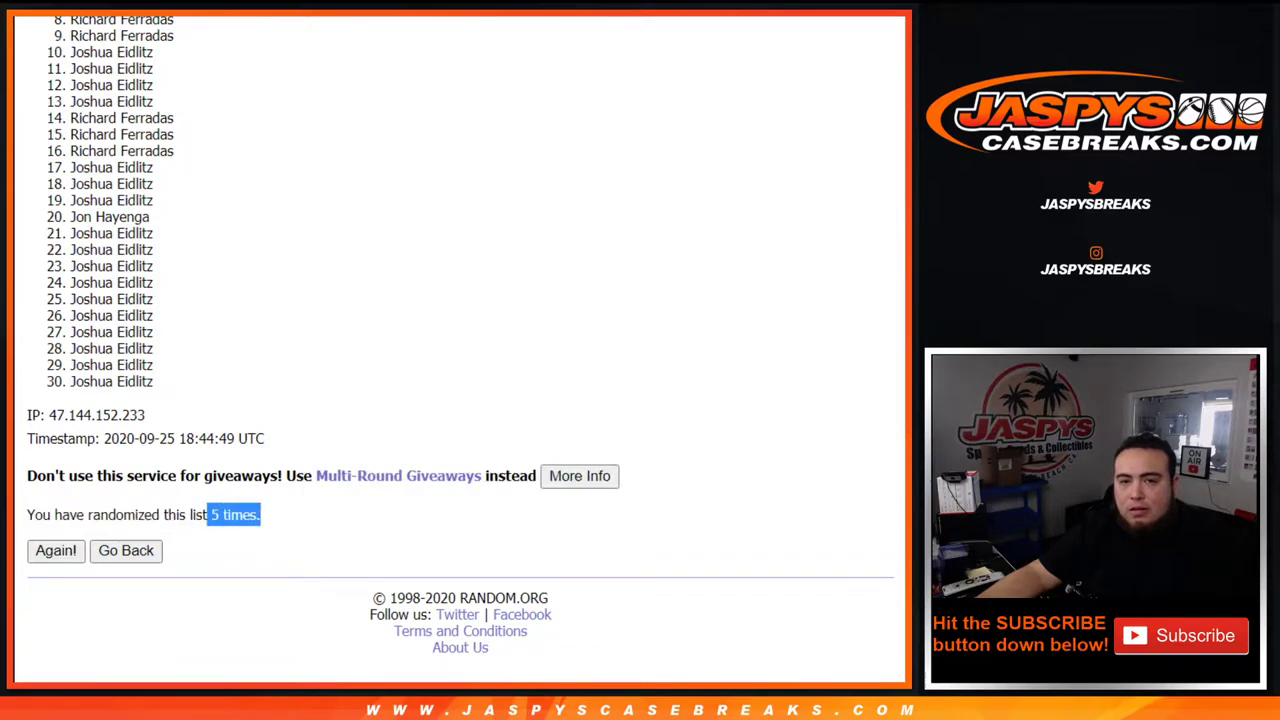
{"action": "key", "text": "ctrl+Tab"}
{"action": "key", "text": "ctrl+Tab"}
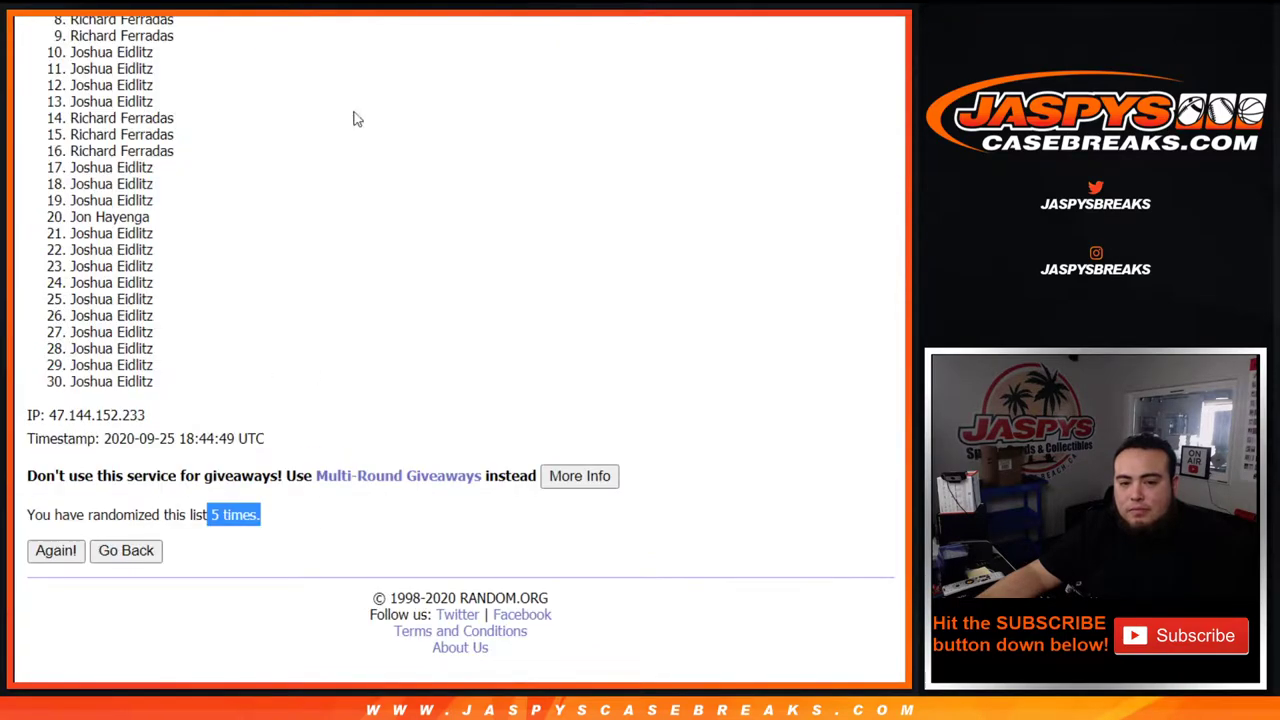
{"action": "scroll", "coordinate": [891, 434], "scroll_direction": "up", "scroll_amount": 2}
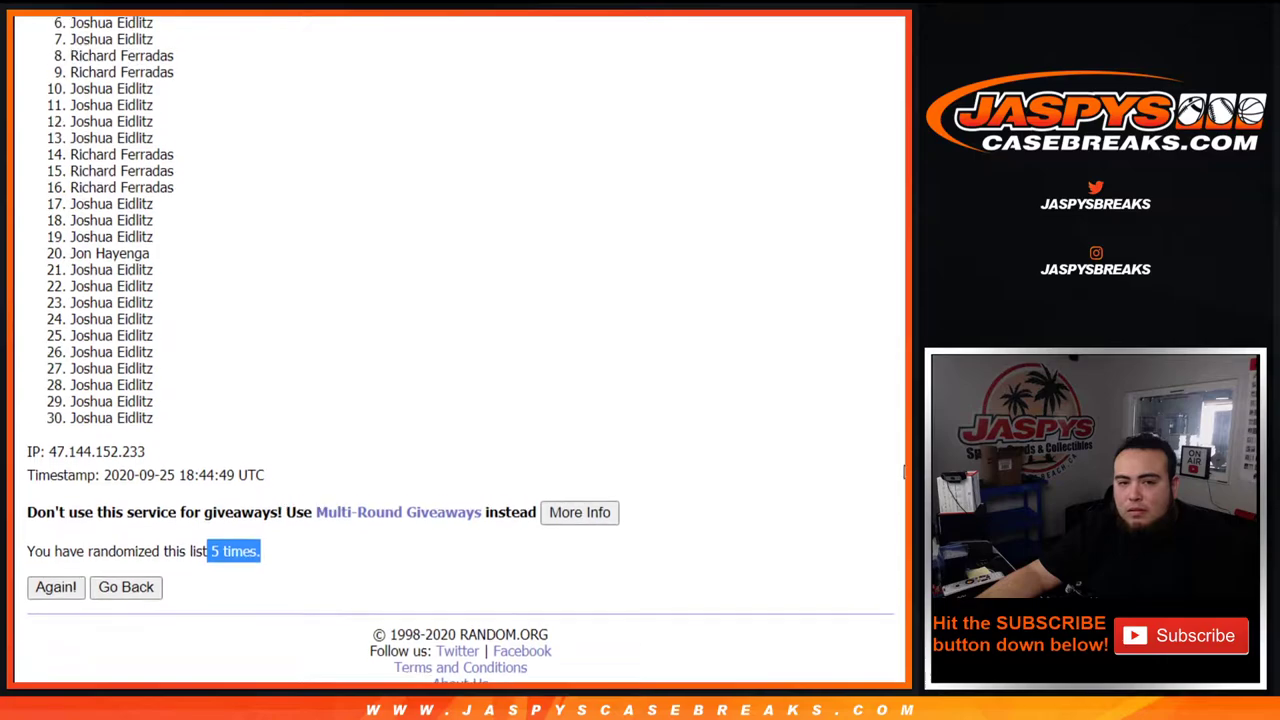
{"action": "scroll", "coordinate": [891, 434], "scroll_direction": "up", "scroll_amount": 1}
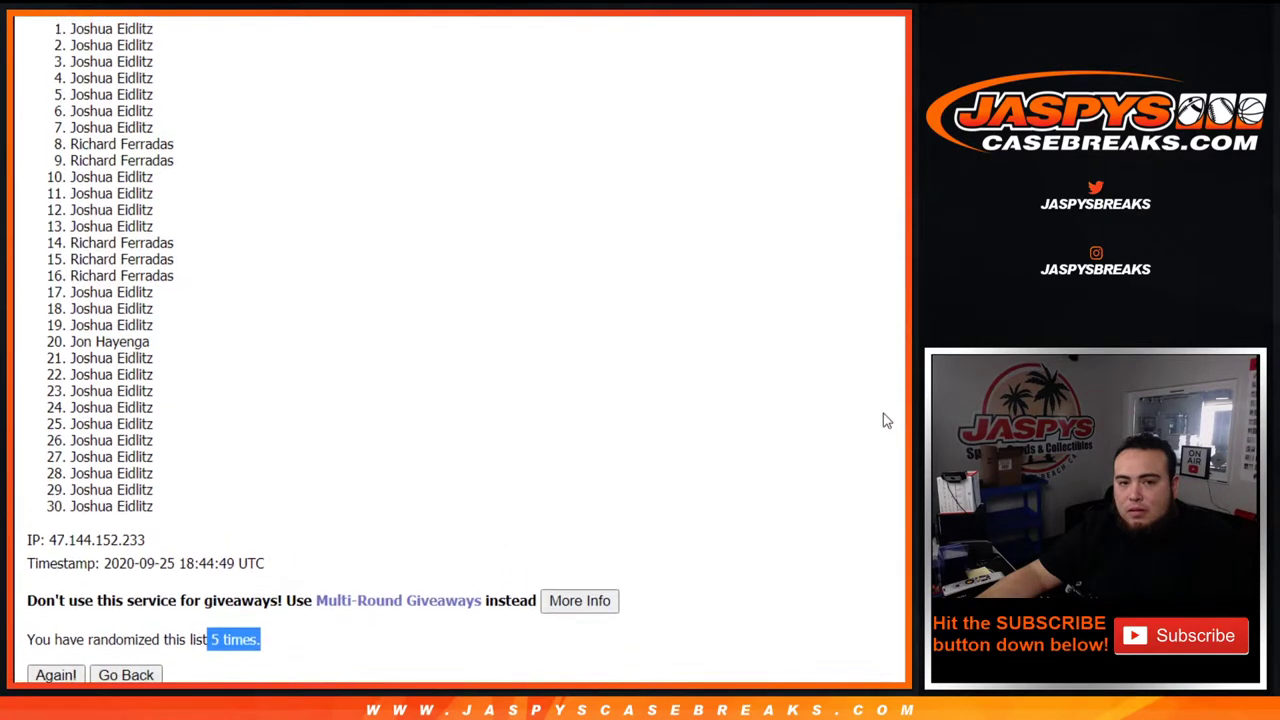
{"action": "left_click_drag", "start_coordinate": [60, 55], "coordinate": [162, 58]}
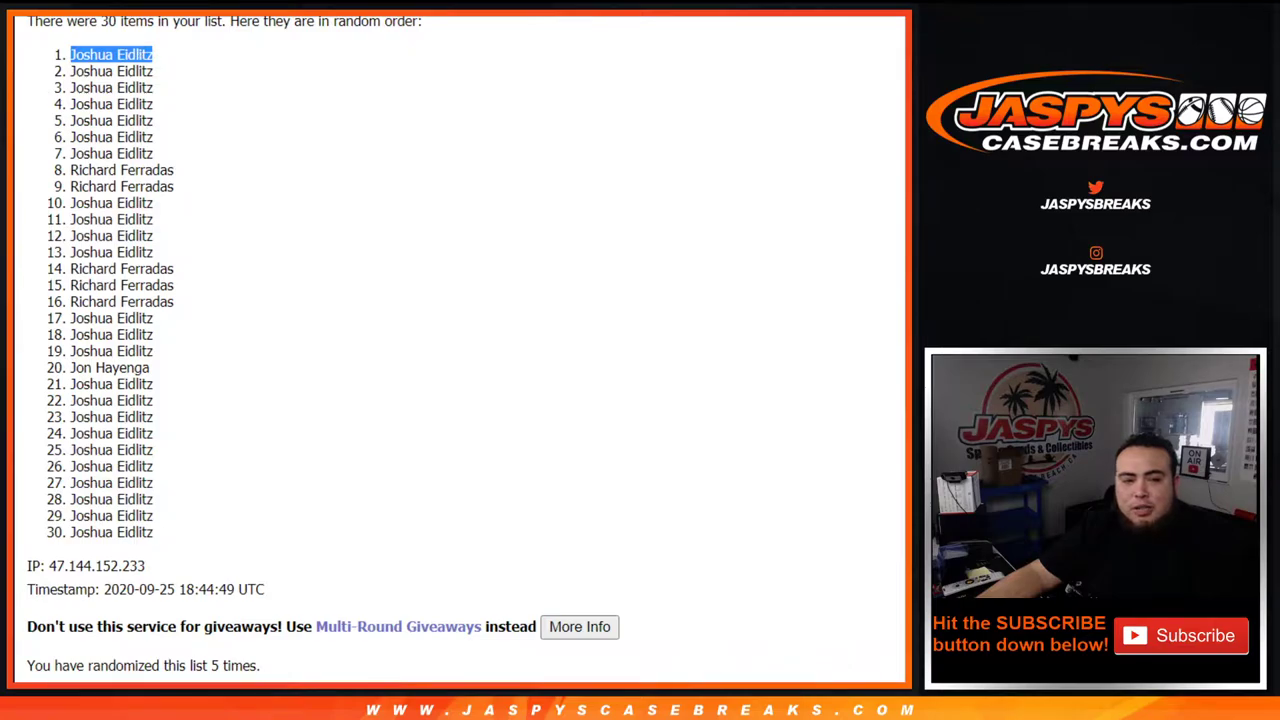
{"action": "key", "text": "alt+Tab"}
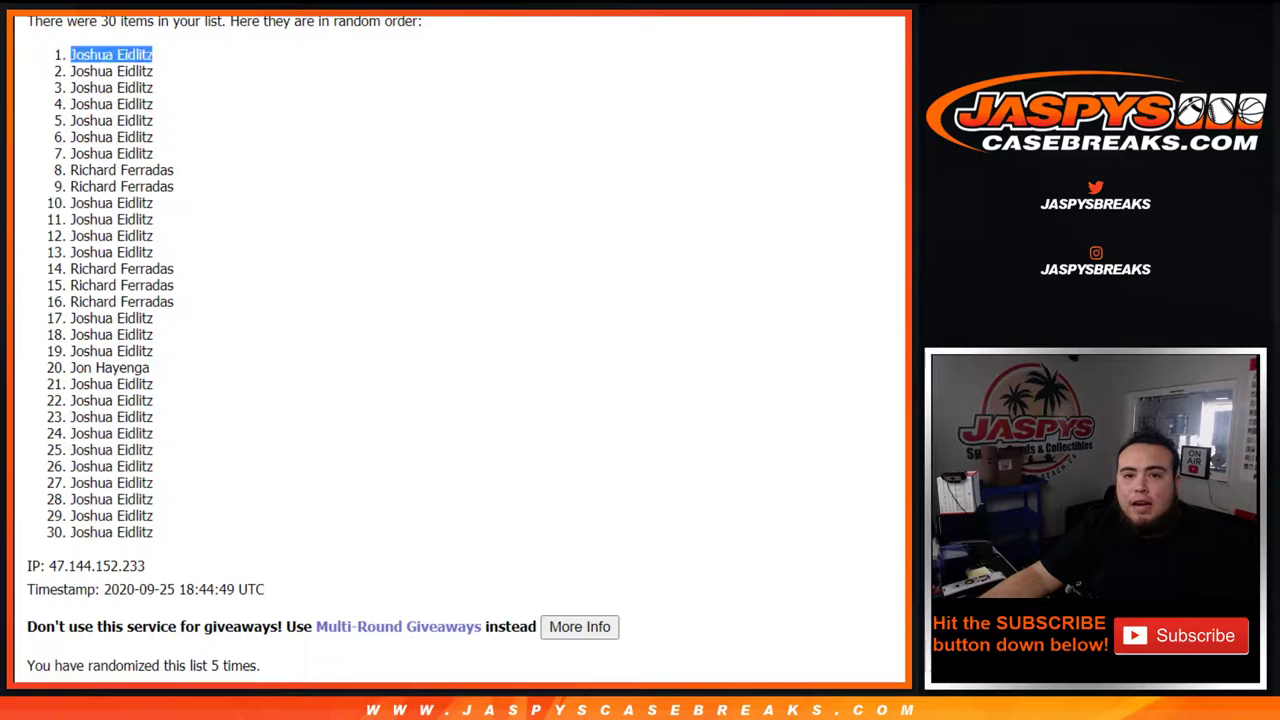
{"action": "key", "text": "alt+Left"}
Randomize all 70 customer spots and view the shuffled results from the top.
{"action": "scroll", "coordinate": [185, 290], "scroll_direction": "down", "scroll_amount": 3}
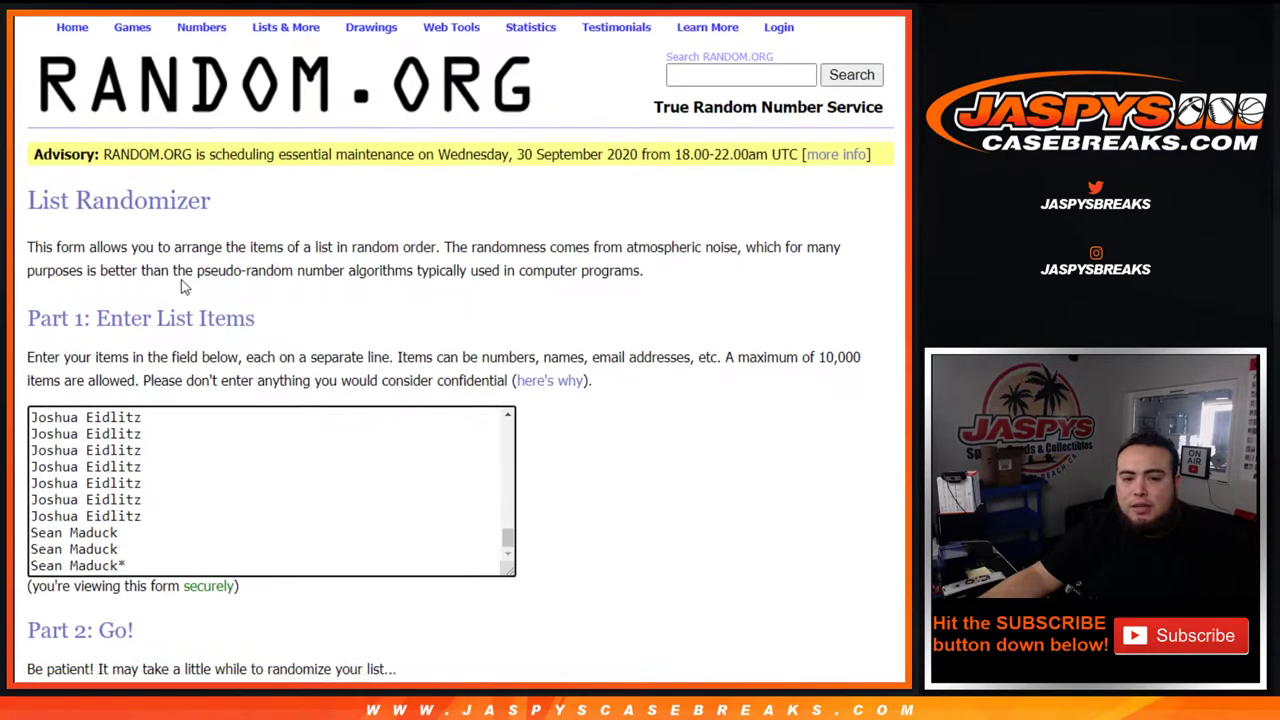
{"action": "left_click", "coordinate": [66, 552]}
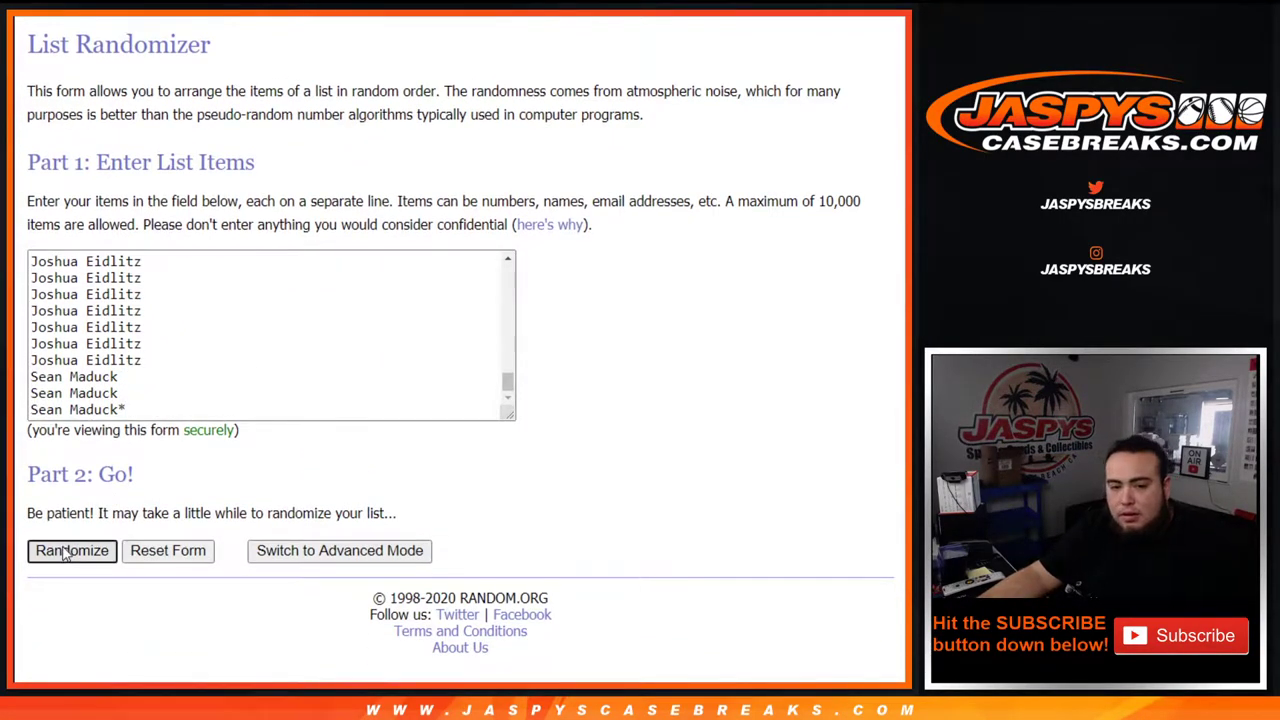
{"action": "scroll", "coordinate": [60, 545], "scroll_direction": "down", "scroll_amount": 10}
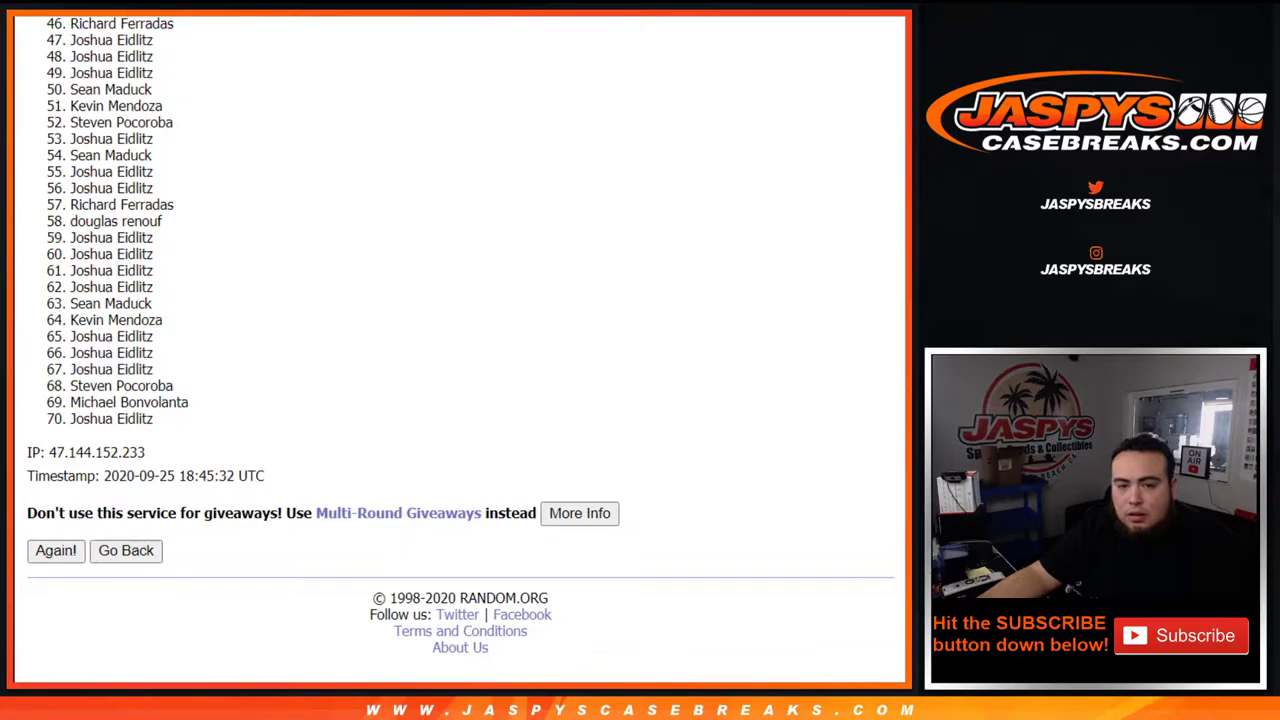
{"action": "scroll", "coordinate": [189, 229], "scroll_direction": "up", "scroll_amount": 15}
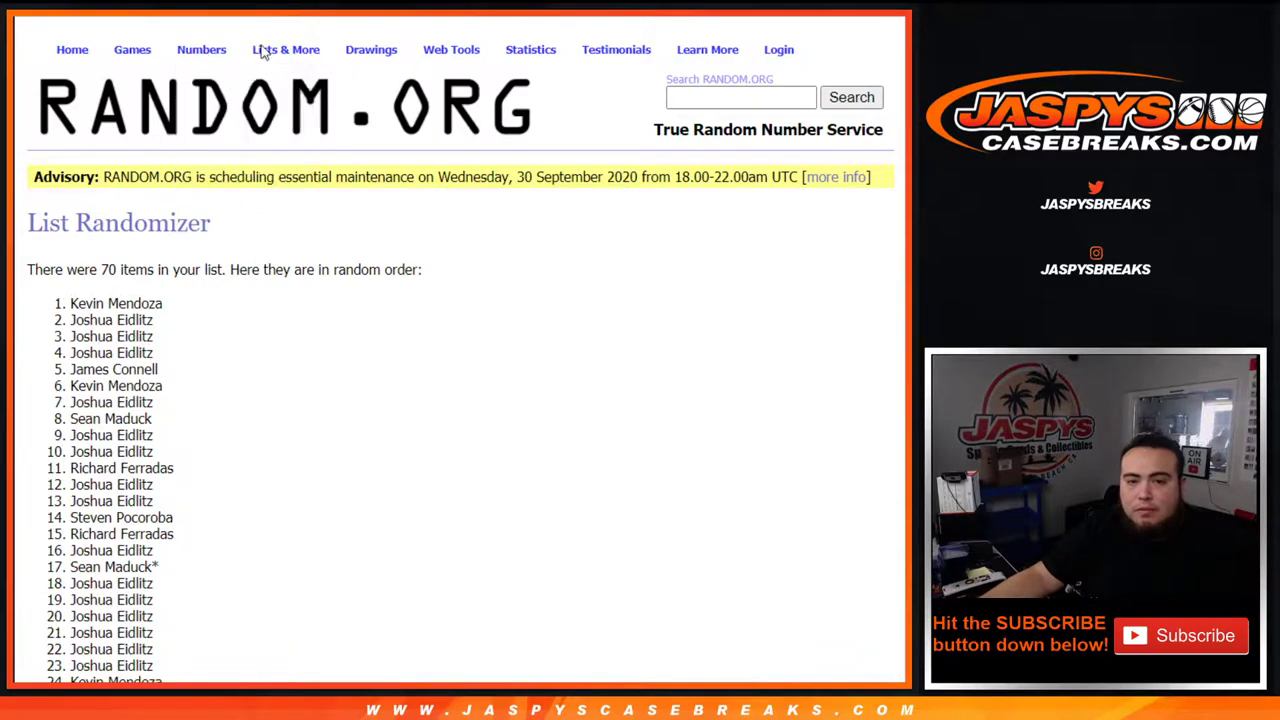
Paste the customer names into a fresh List Randomizer box and make the box taller.
{"action": "mouse_move", "coordinate": [263, 52]}
{"action": "left_click", "coordinate": [310, 72]}
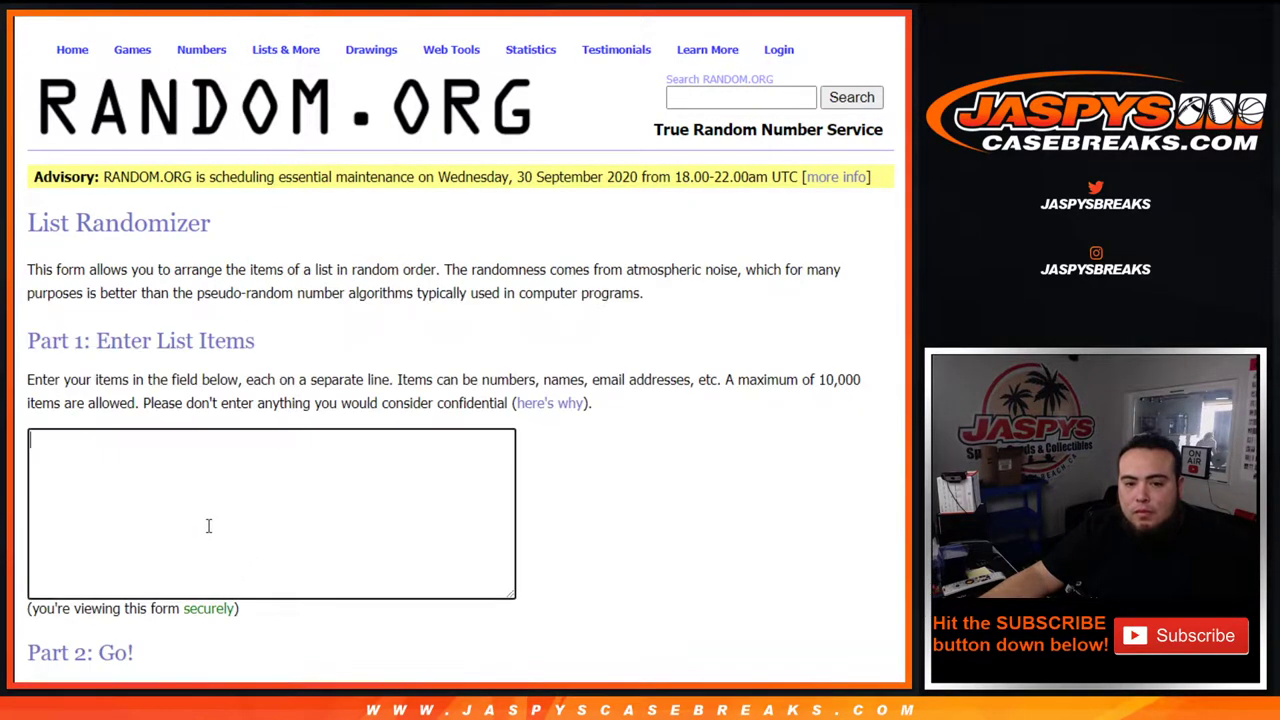
{"action": "key", "text": "ctrl+v"}
{"action": "scroll", "coordinate": [586, 420], "scroll_direction": "down", "scroll_amount": 2}
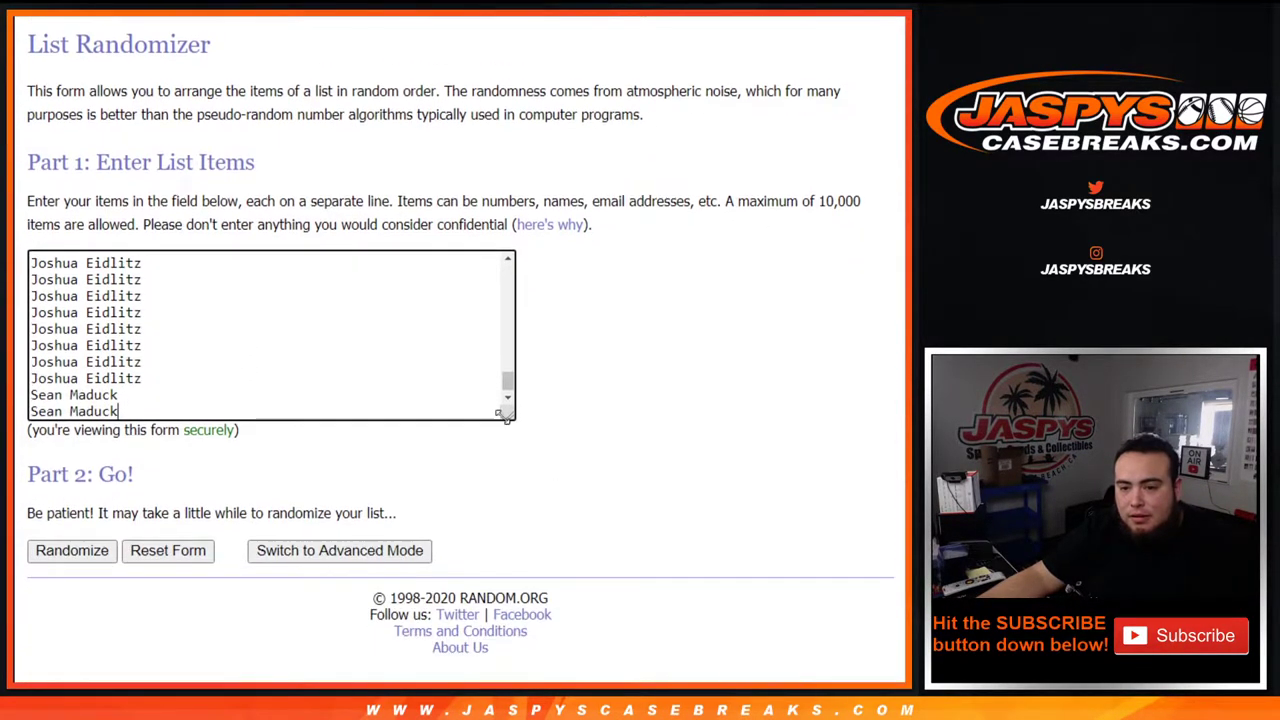
{"action": "left_click_drag", "start_coordinate": [505, 415], "coordinate": [469, 684]}
{"action": "scroll", "coordinate": [566, 346], "scroll_direction": "down", "scroll_amount": 3}
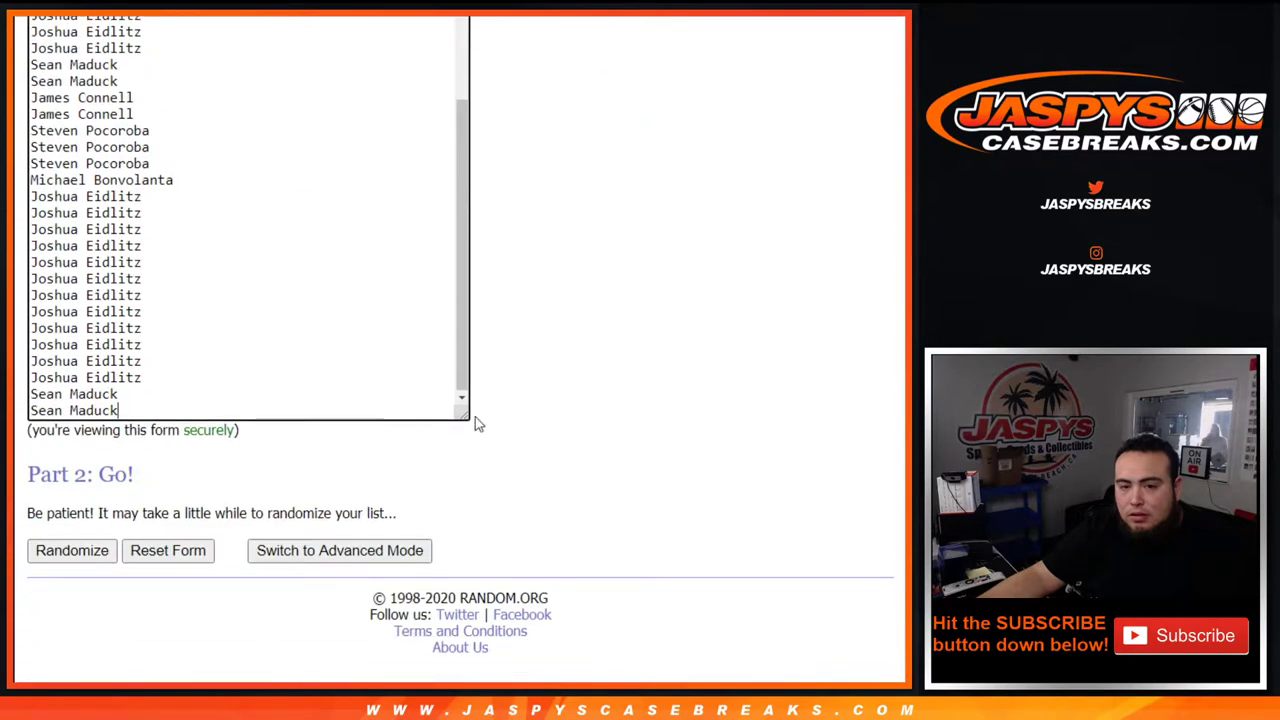
{"action": "left_click_drag", "start_coordinate": [463, 414], "coordinate": [458, 690]}
{"action": "scroll", "coordinate": [592, 186], "scroll_direction": "down", "scroll_amount": 3}
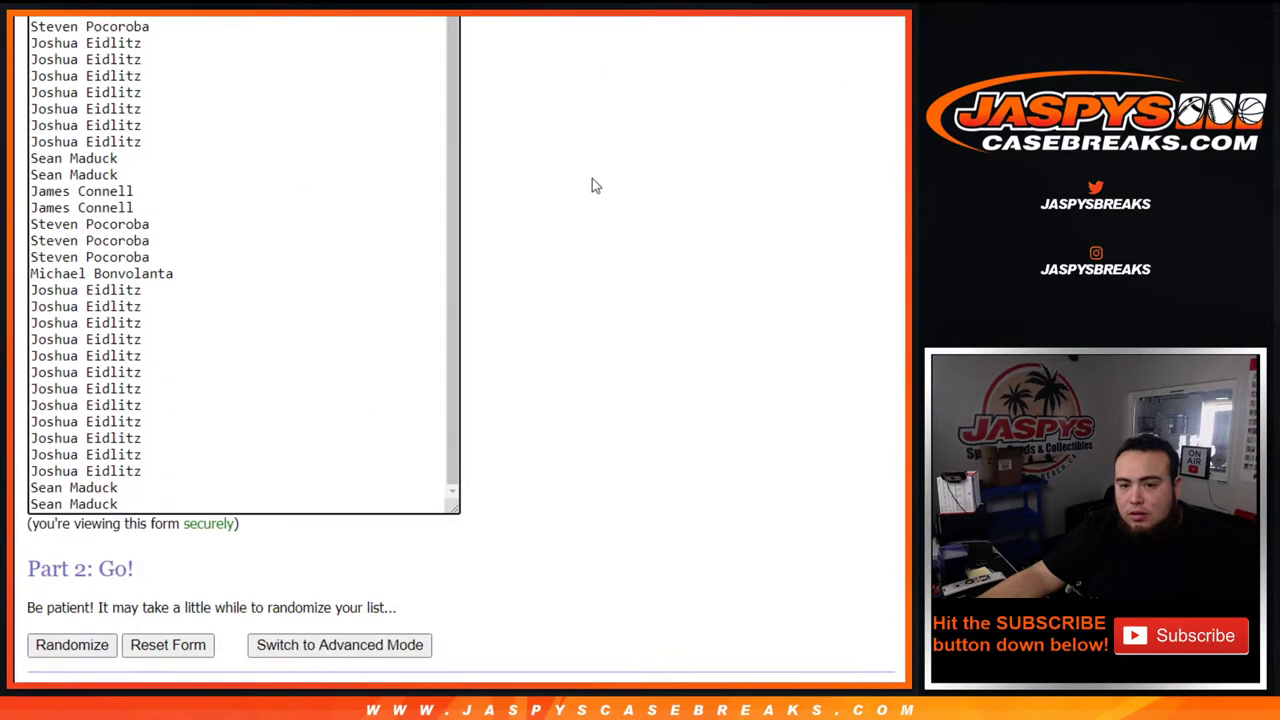
{"action": "left_click_drag", "start_coordinate": [456, 512], "coordinate": [429, 654]}
{"action": "left_click_drag", "start_coordinate": [451, 508], "coordinate": [443, 666]}
Add a duplicate of the last customer name marked with '*' and review the list.
{"action": "left_click_drag", "start_coordinate": [150, 606], "coordinate": [34, 607]}
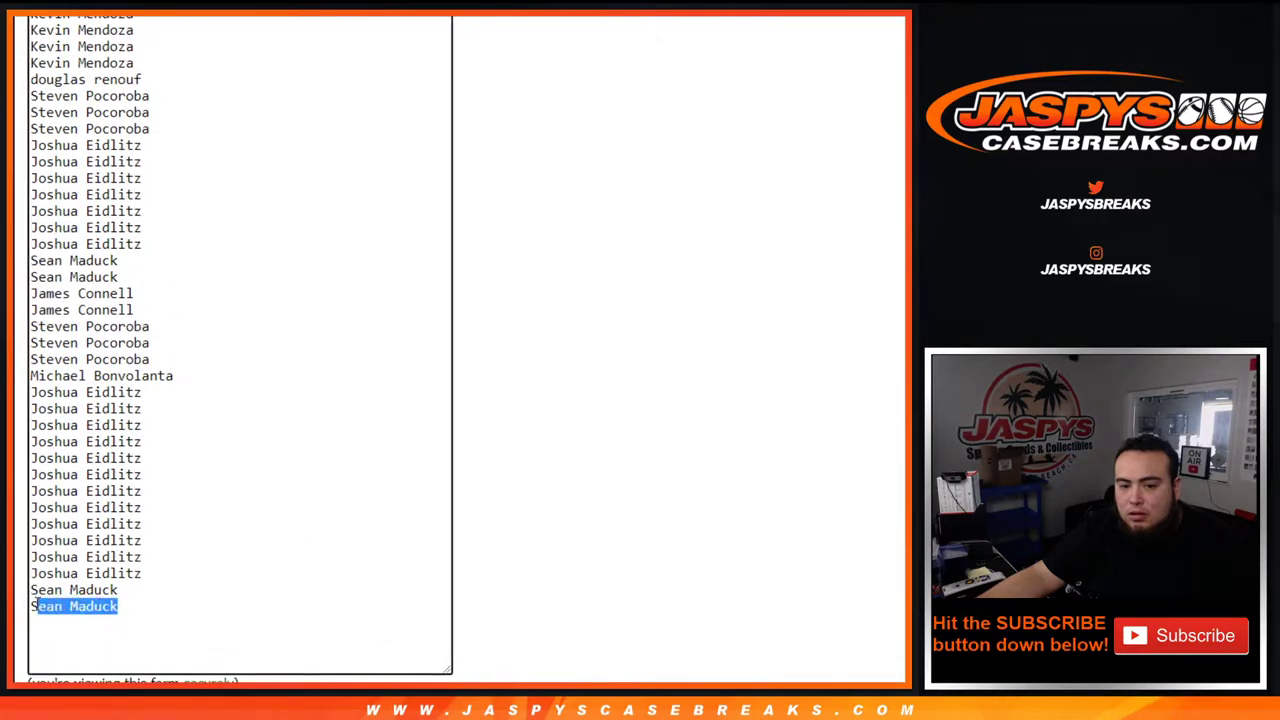
{"action": "key", "text": "Right"}
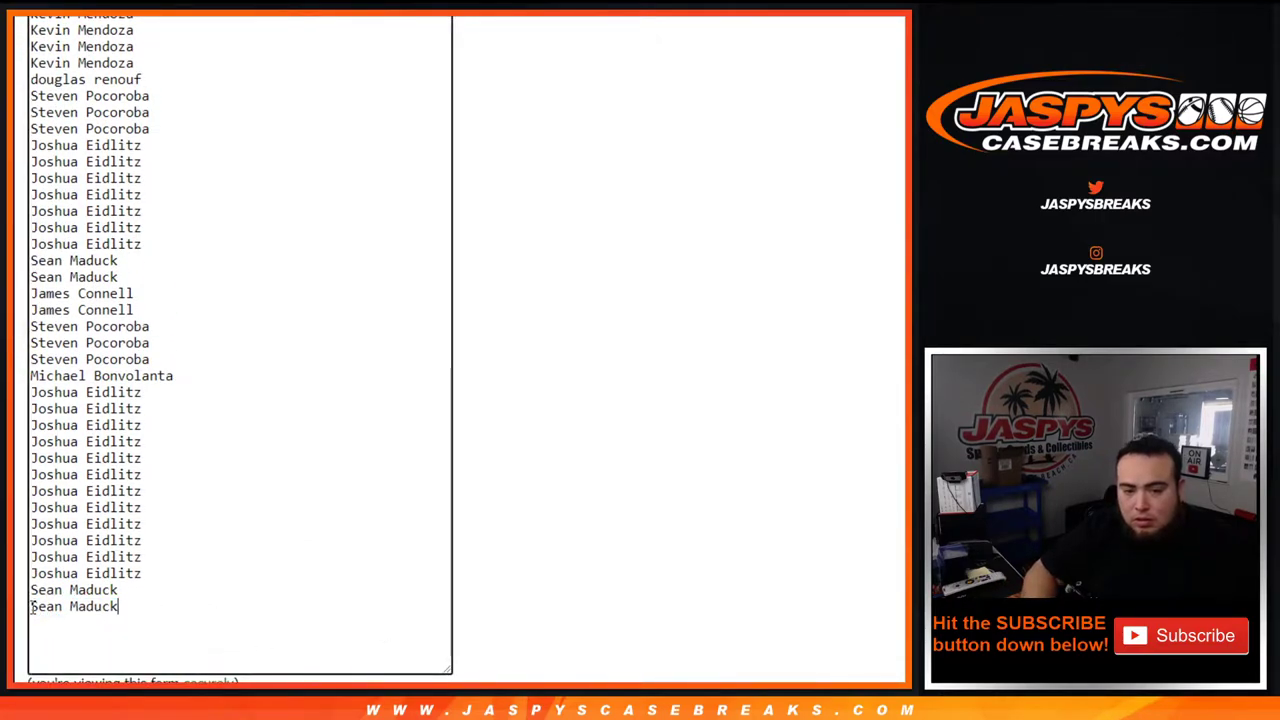
{"action": "key", "text": "Return"}
{"action": "type", "text": "*"}
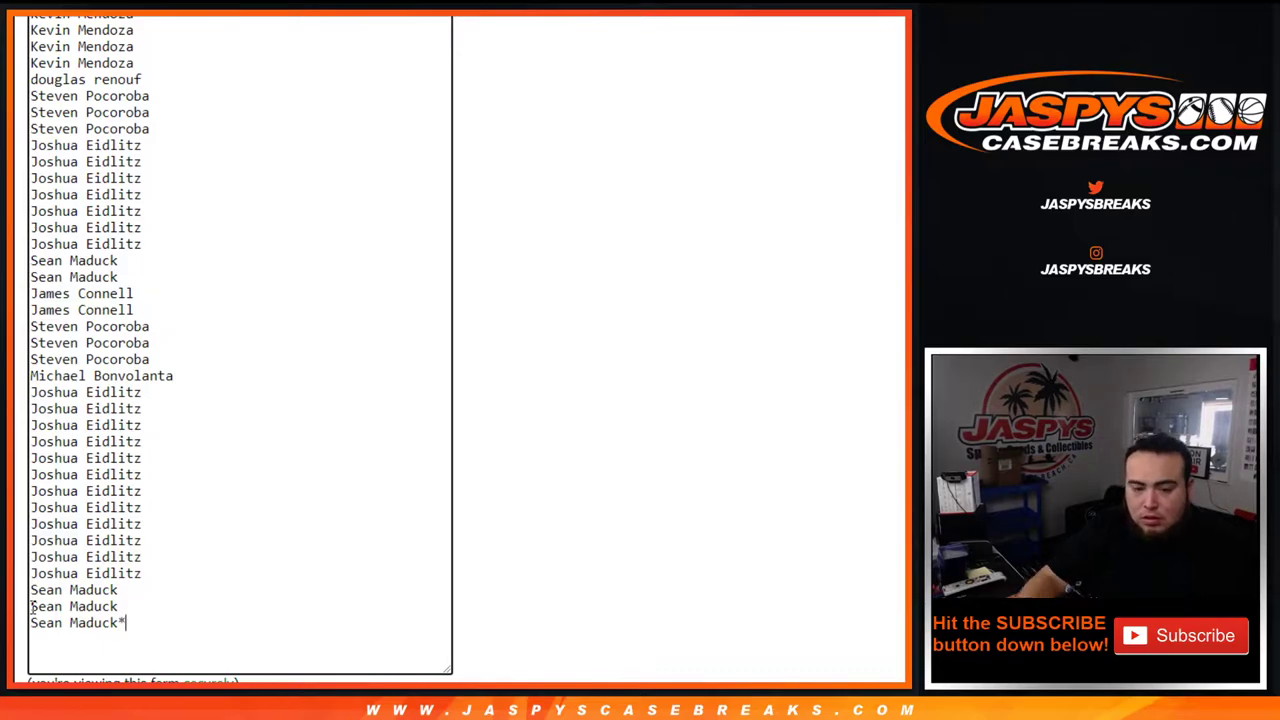
{"action": "scroll", "coordinate": [300, 229], "scroll_direction": "up", "scroll_amount": 10}
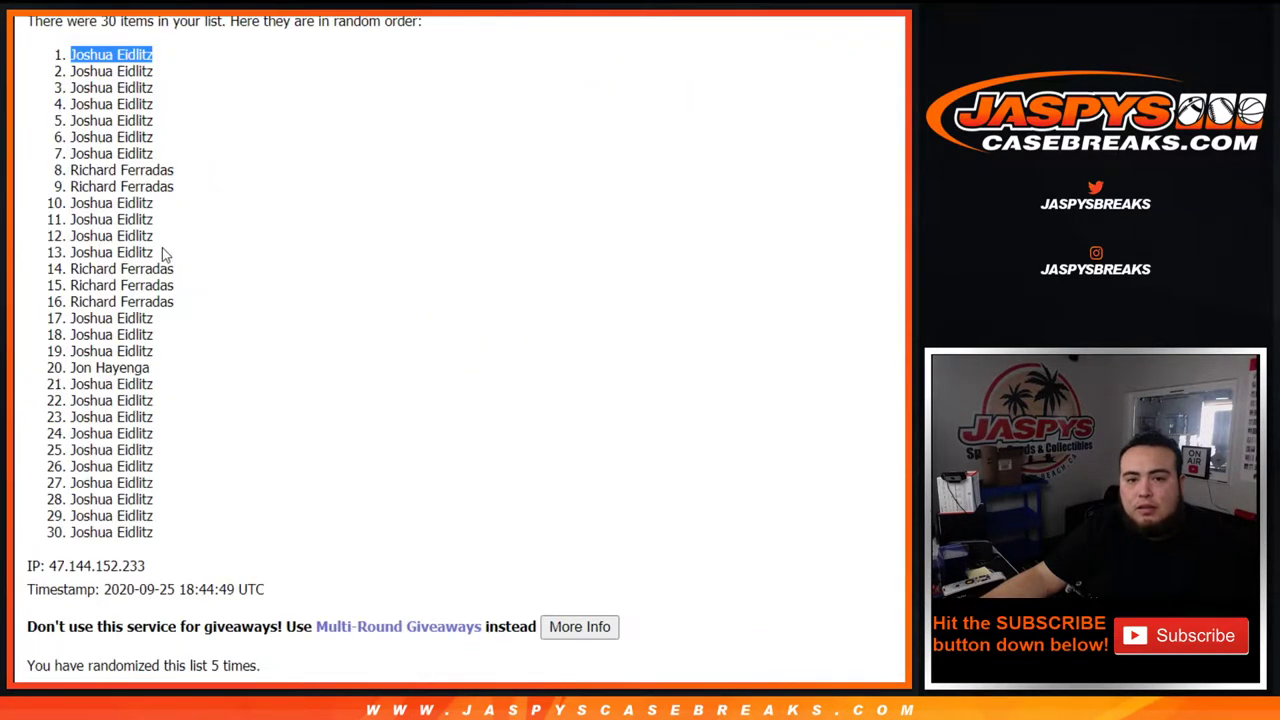
{"action": "scroll", "coordinate": [163, 251], "scroll_direction": "up", "scroll_amount": 1}
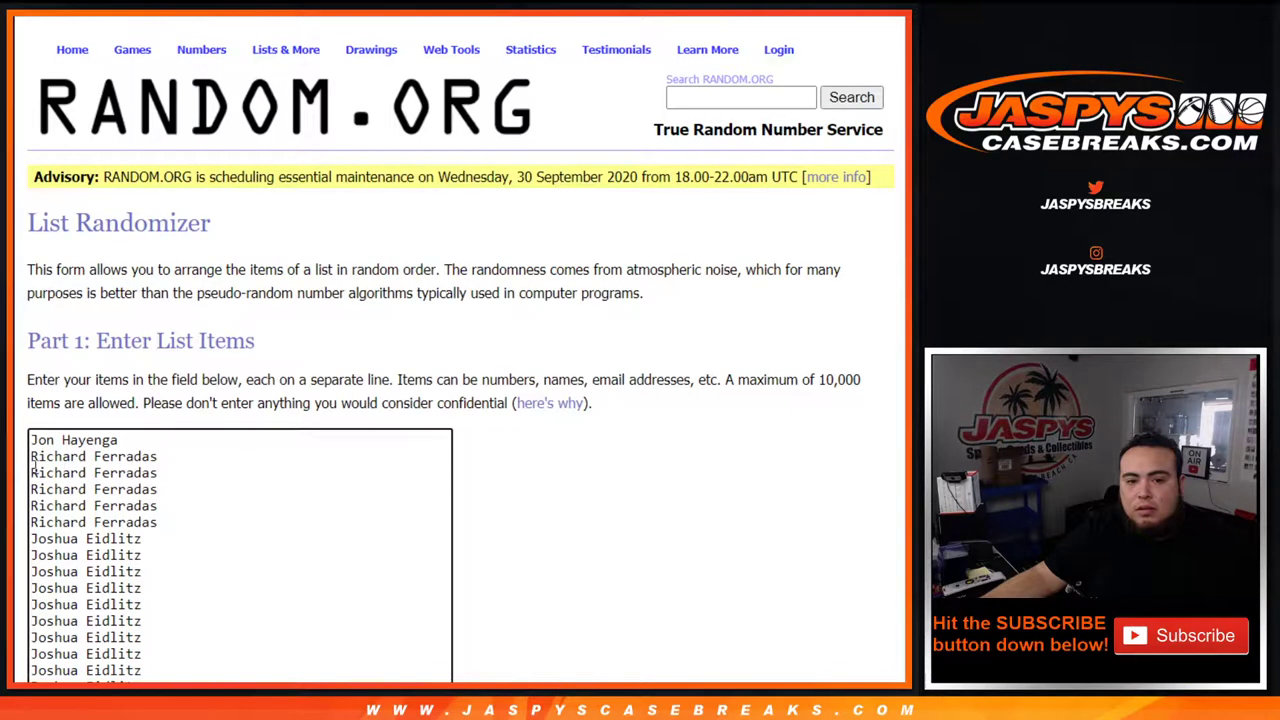
{"action": "left_click_drag", "start_coordinate": [31, 440], "coordinate": [192, 444]}
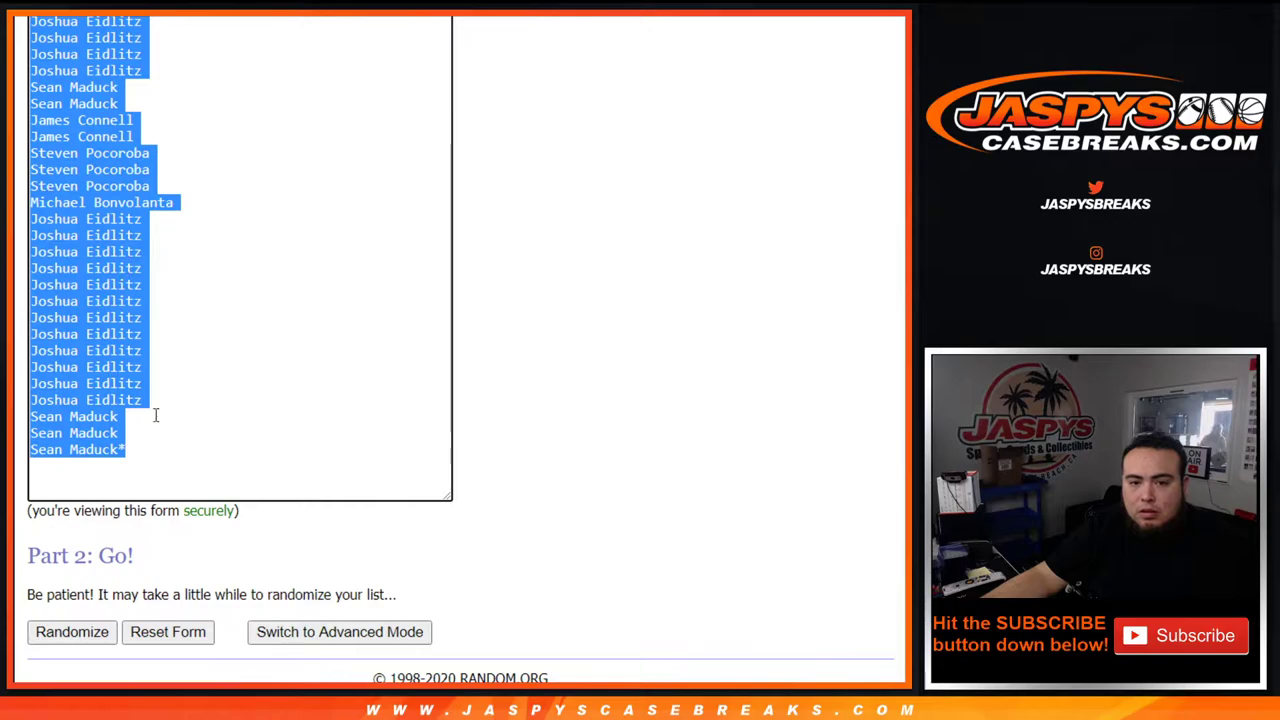
{"action": "left_click", "coordinate": [157, 451]}
{"action": "scroll", "coordinate": [160, 455], "scroll_direction": "up", "scroll_amount": 1}
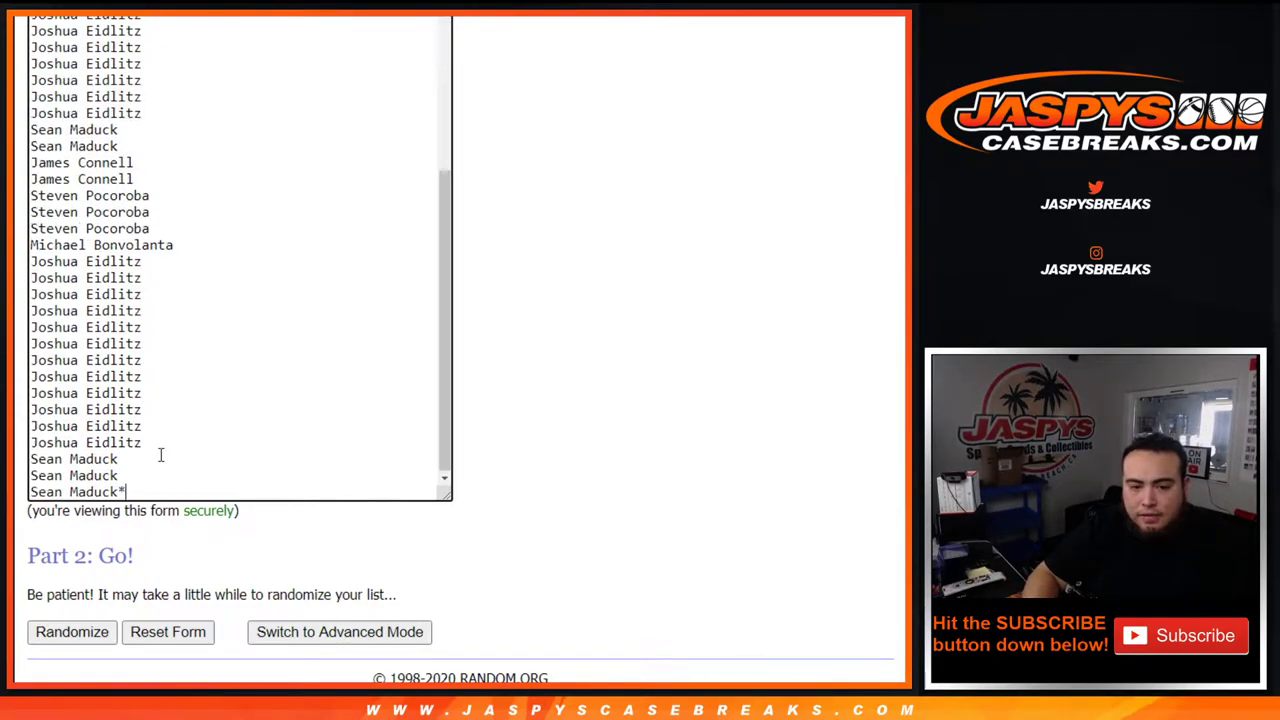
{"action": "scroll", "coordinate": [165, 458], "scroll_direction": "up", "scroll_amount": 5}
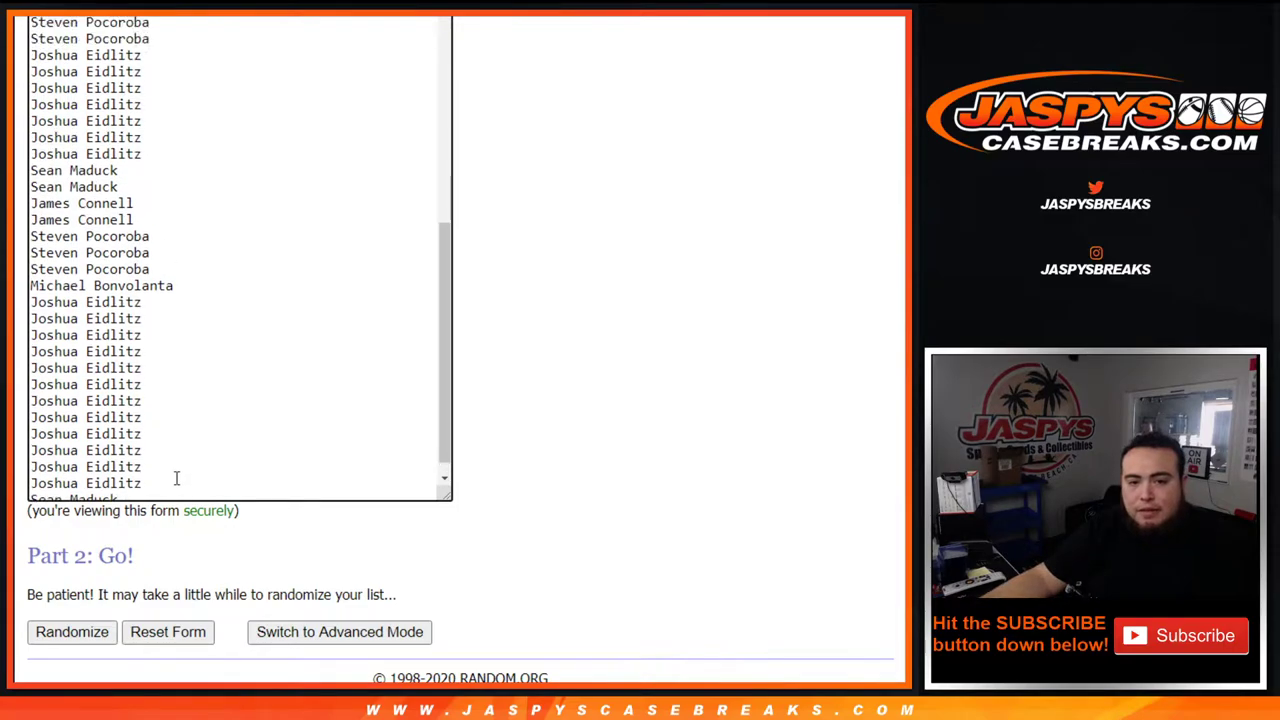
{"action": "scroll", "coordinate": [221, 466], "scroll_direction": "up", "scroll_amount": 3}
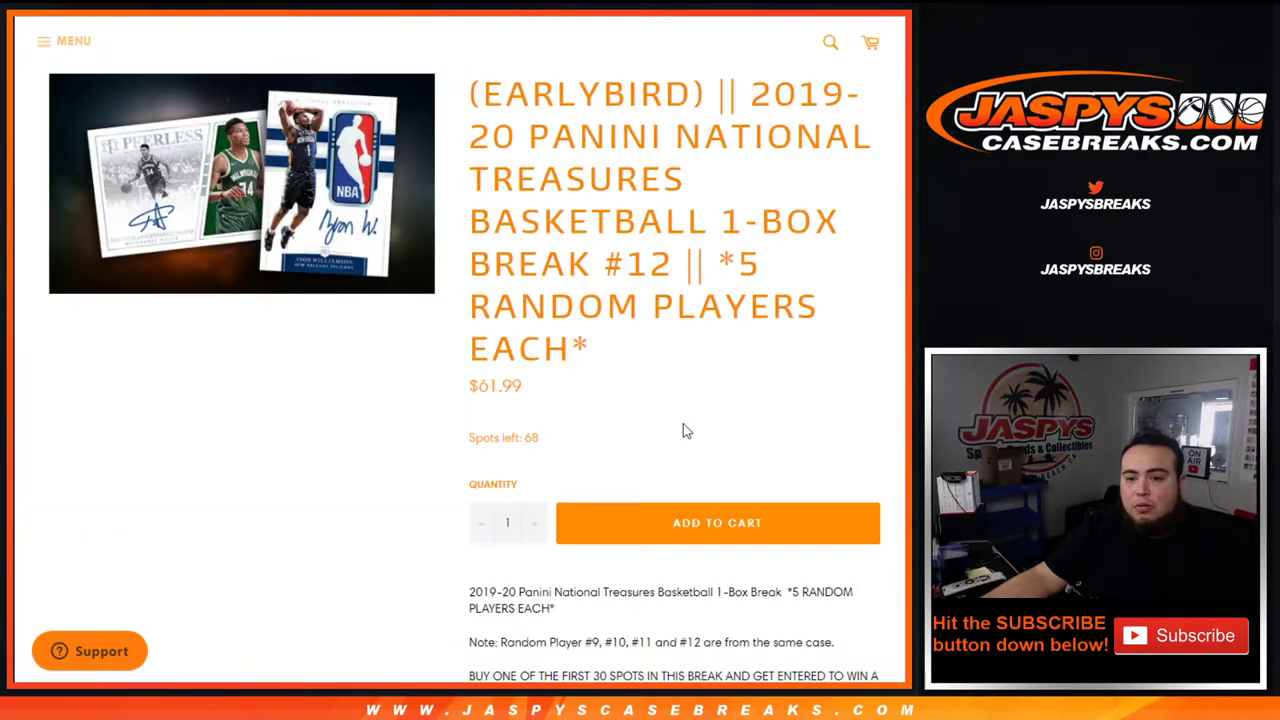
Scroll through the break details showing 70 spots with 5 random players each.
{"action": "scroll", "coordinate": [660, 397], "scroll_direction": "down", "scroll_amount": 1}
{"action": "scroll", "coordinate": [660, 397], "scroll_direction": "down", "scroll_amount": 1}
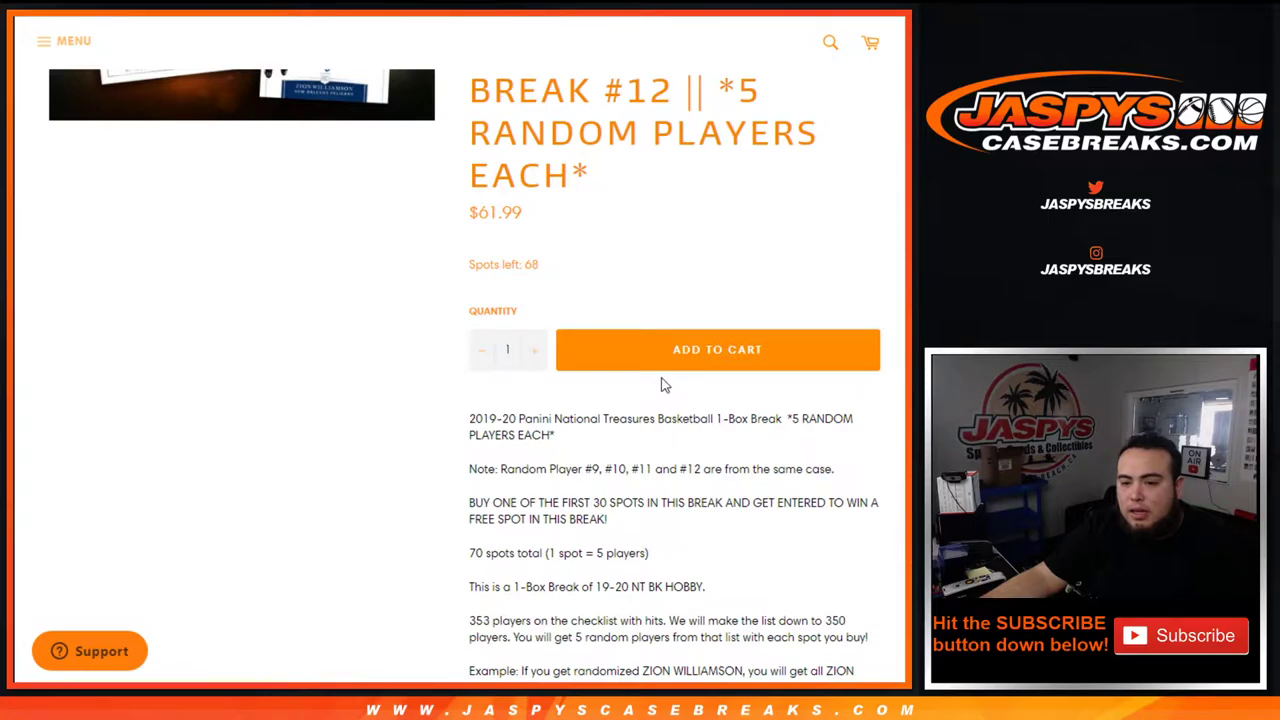
{"action": "scroll", "coordinate": [662, 385], "scroll_direction": "down", "scroll_amount": 3}
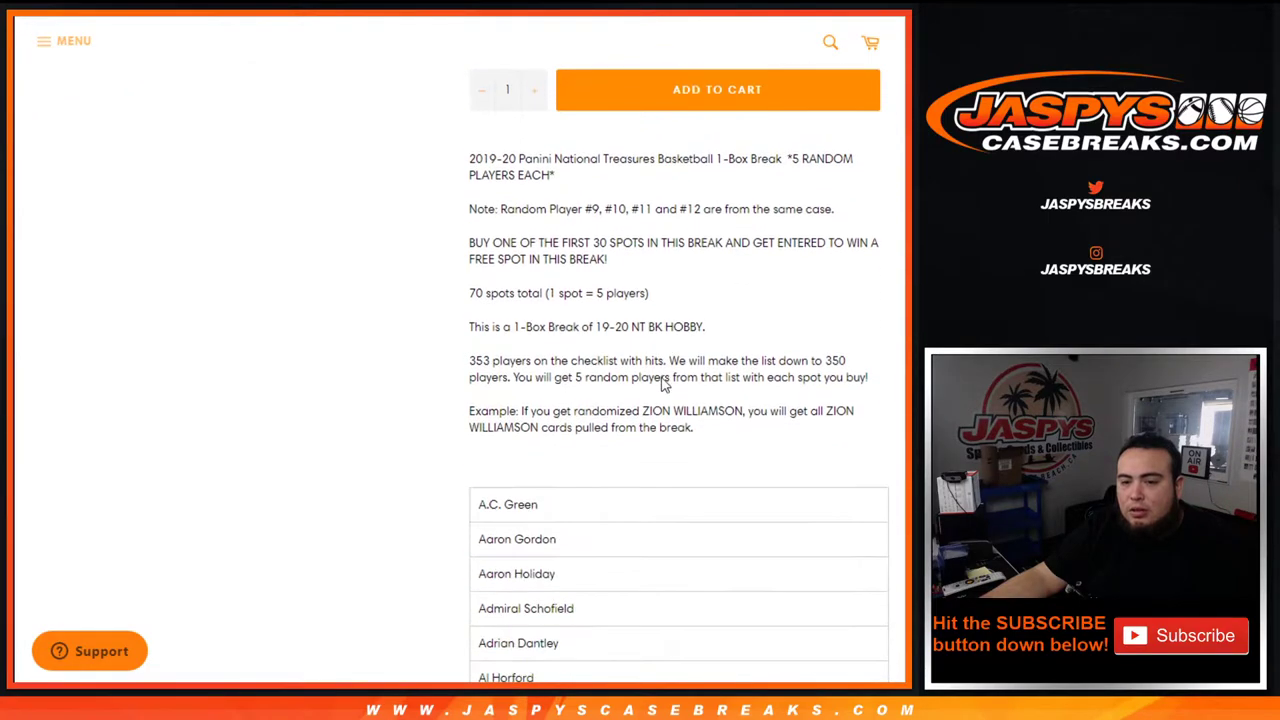
{"action": "scroll", "coordinate": [663, 380], "scroll_direction": "up", "scroll_amount": 1}
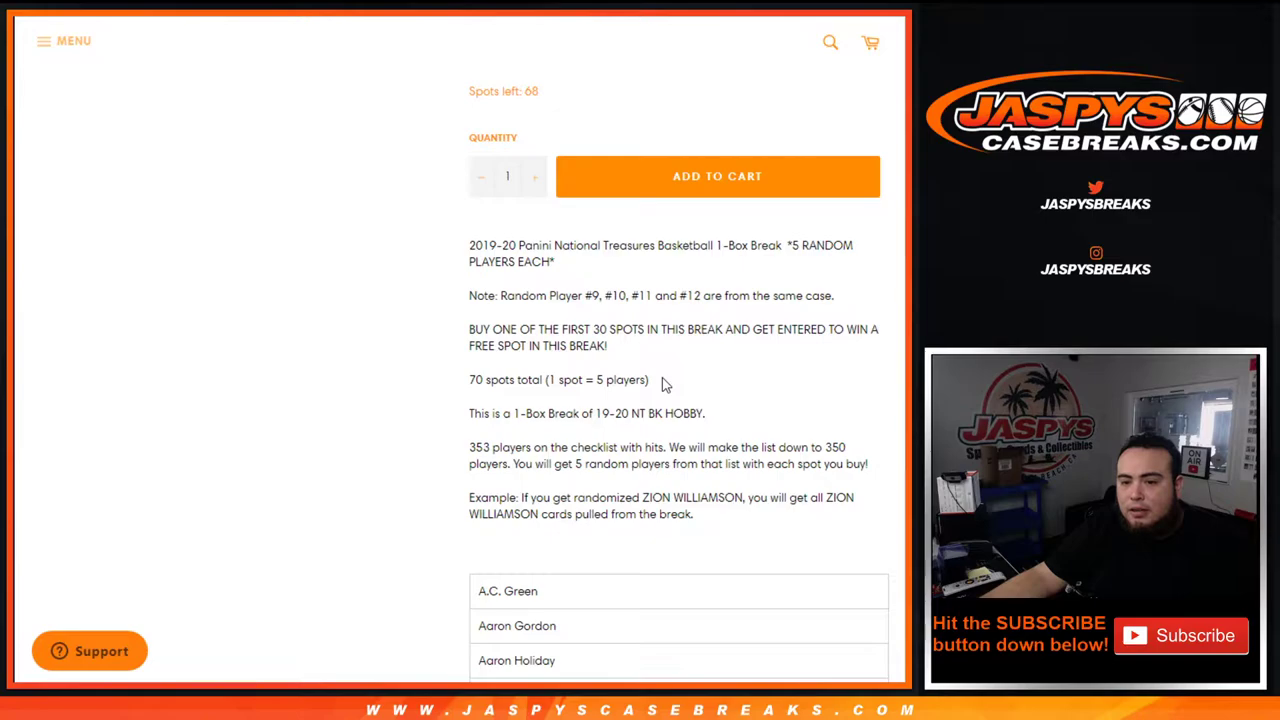
{"action": "scroll", "coordinate": [662, 385], "scroll_direction": "up", "scroll_amount": 4}
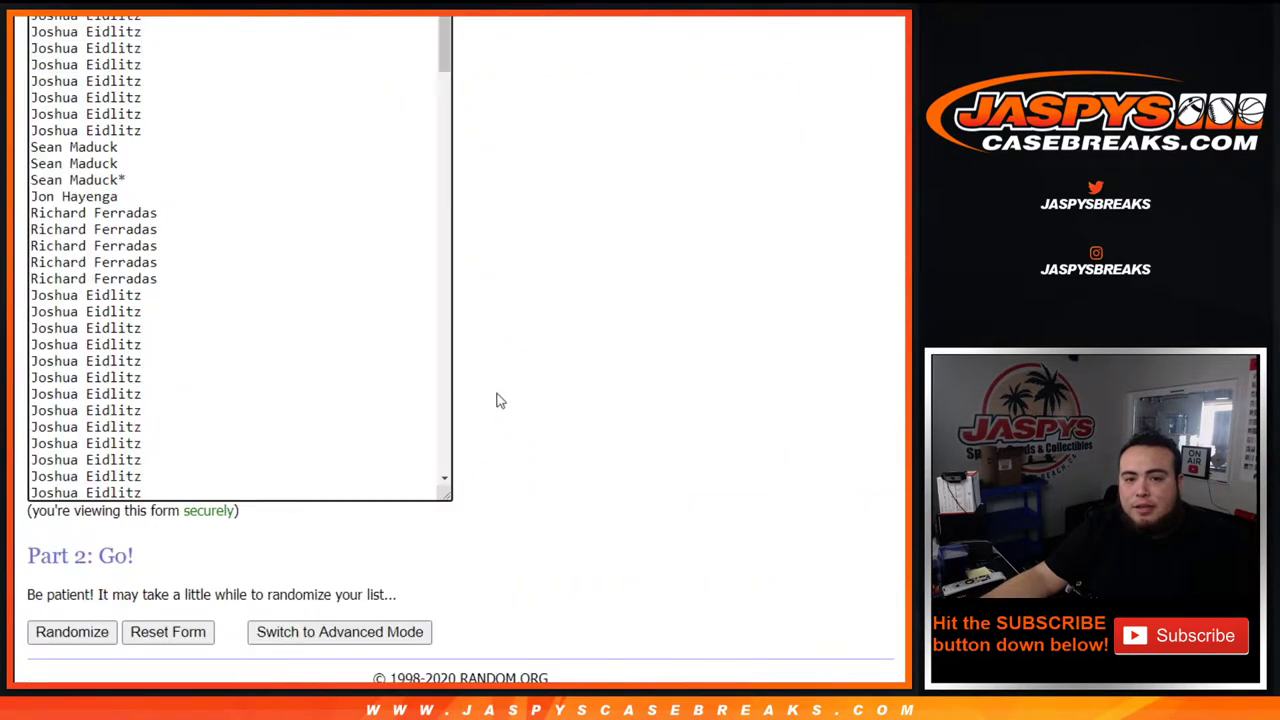
{"action": "scroll", "coordinate": [494, 400], "scroll_direction": "down", "scroll_amount": 2}
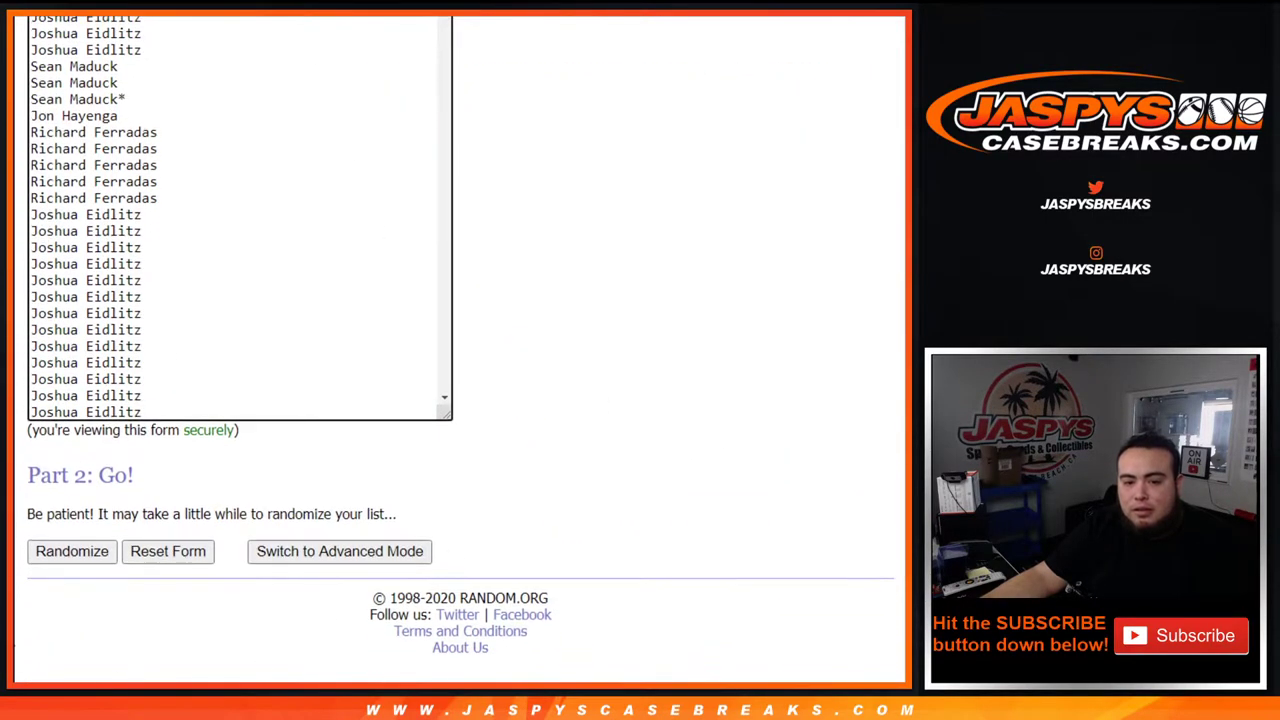
Randomize the customer list, then reshuffle it four more times for five shuffles.
{"action": "left_click", "coordinate": [71, 551]}
{"action": "key", "text": "End"}
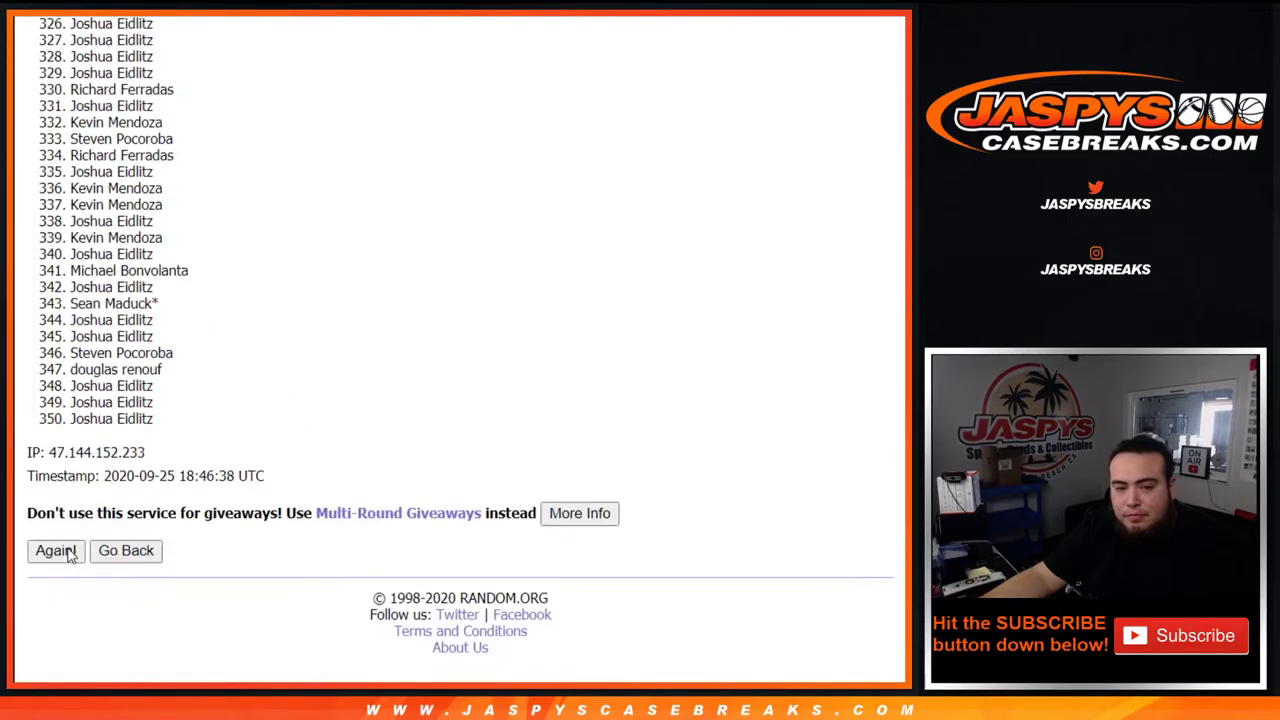
{"action": "left_click", "coordinate": [56, 551]}
{"action": "key", "text": "End"}
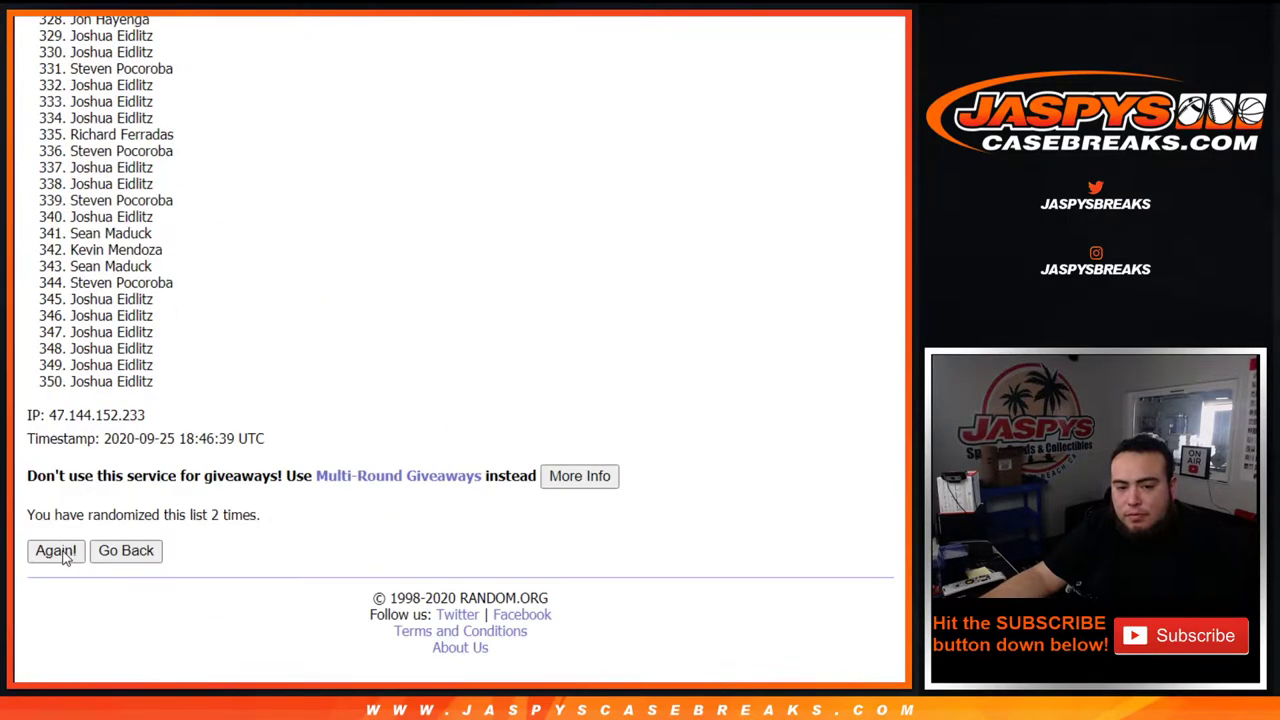
{"action": "left_click", "coordinate": [56, 551]}
{"action": "key", "text": "End"}
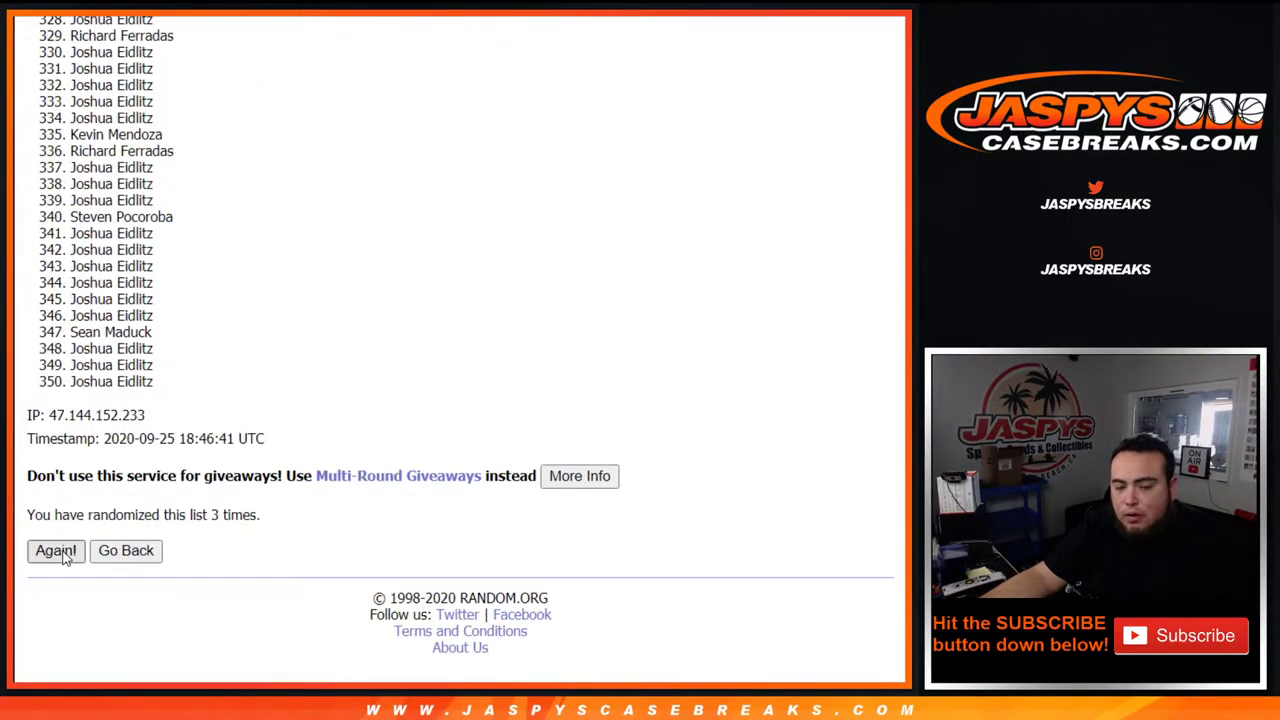
{"action": "left_click", "coordinate": [56, 551]}
{"action": "key", "text": "End"}
{"action": "key", "text": "Return"}
{"action": "key", "text": "End"}
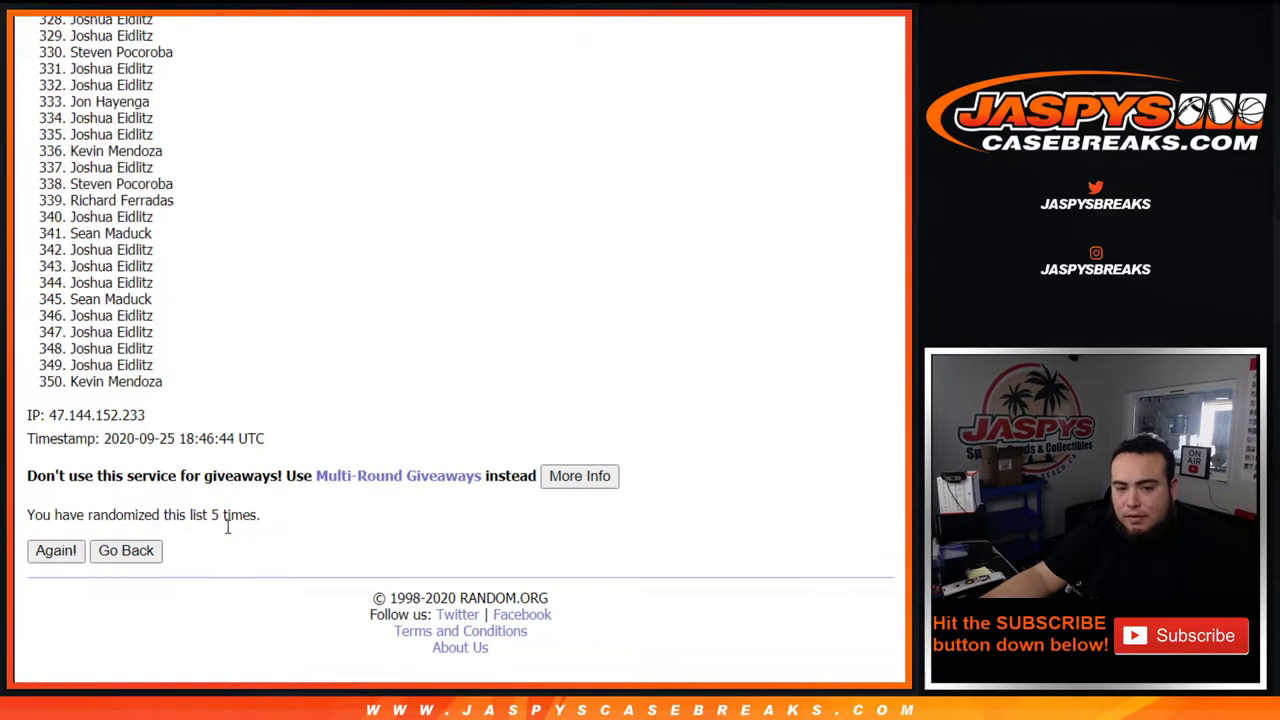
{"action": "left_click_drag", "start_coordinate": [210, 514], "coordinate": [281, 508]}
{"action": "key", "text": "Home"}
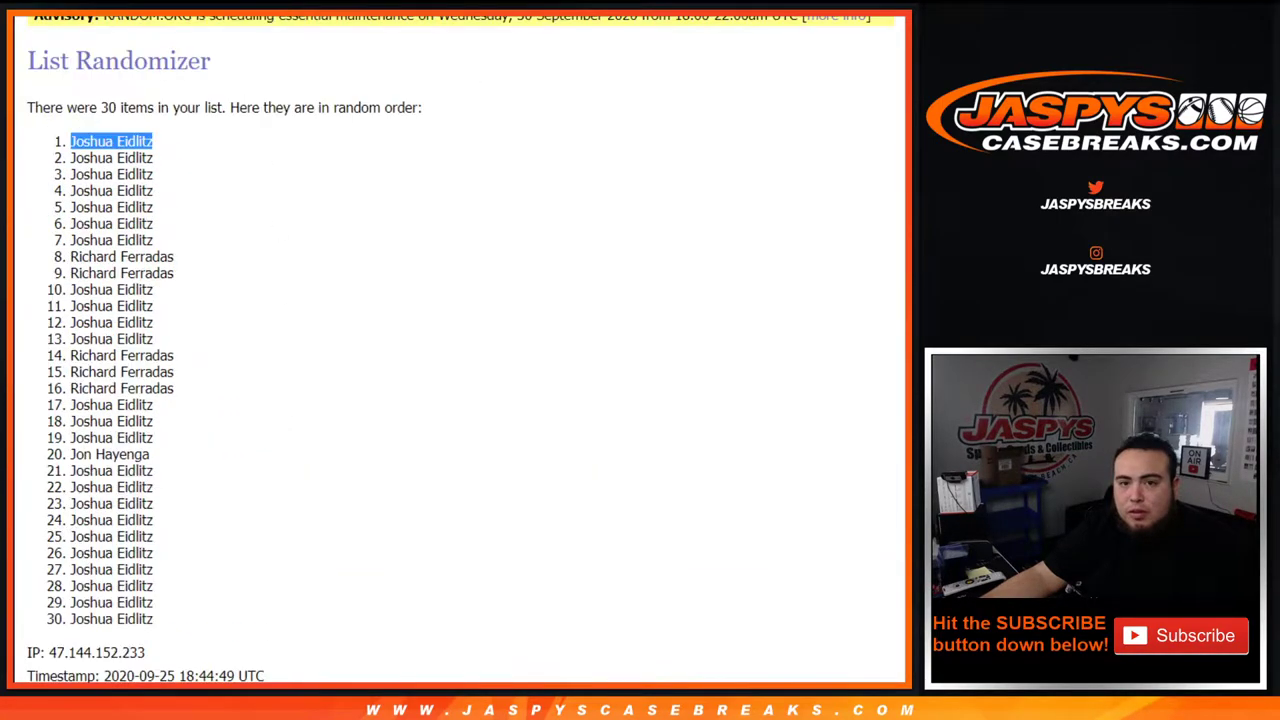
{"action": "key", "text": "End"}
{"action": "scroll", "coordinate": [832, 189], "scroll_direction": "up", "scroll_amount": 20}
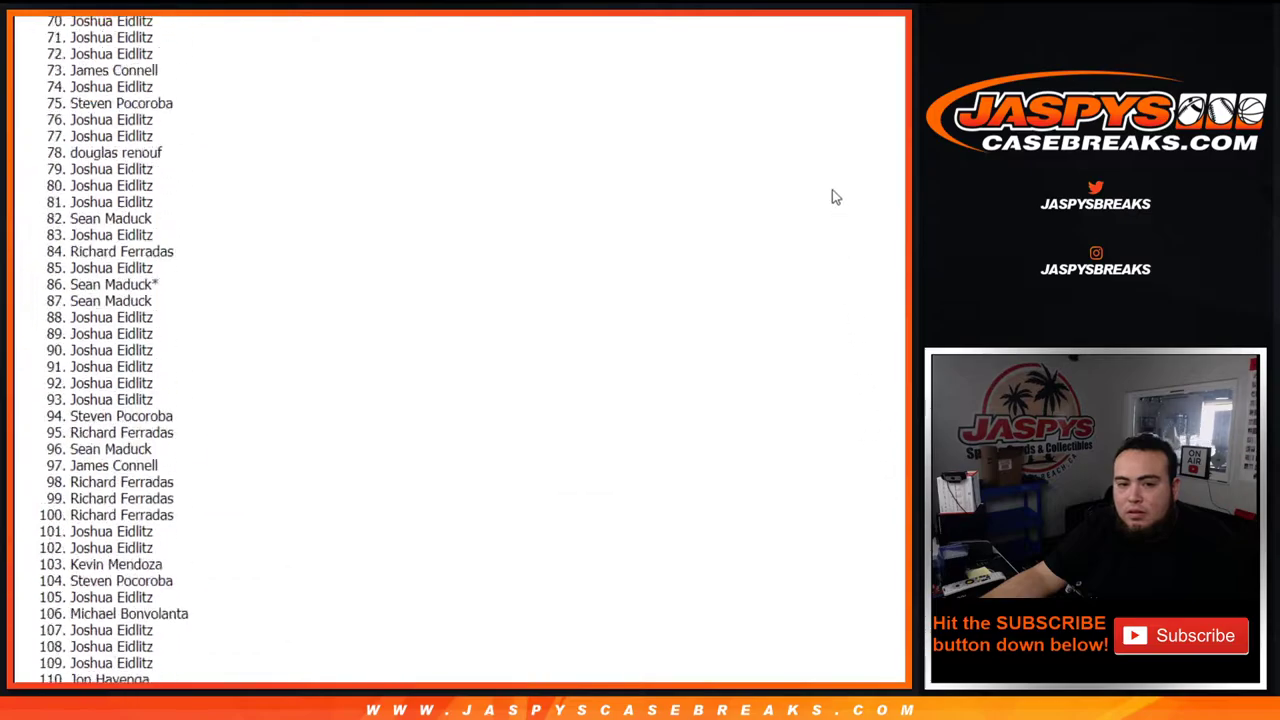
Copy the 350 shuffled names and paste them into column A of the Google Sheet.
{"action": "left_click_drag", "start_coordinate": [42, 298], "coordinate": [212, 380]}
{"action": "scroll", "coordinate": [277, 363], "scroll_direction": "down", "scroll_amount": 20}
{"action": "scroll", "coordinate": [237, 517], "scroll_direction": "down", "scroll_amount": 20}
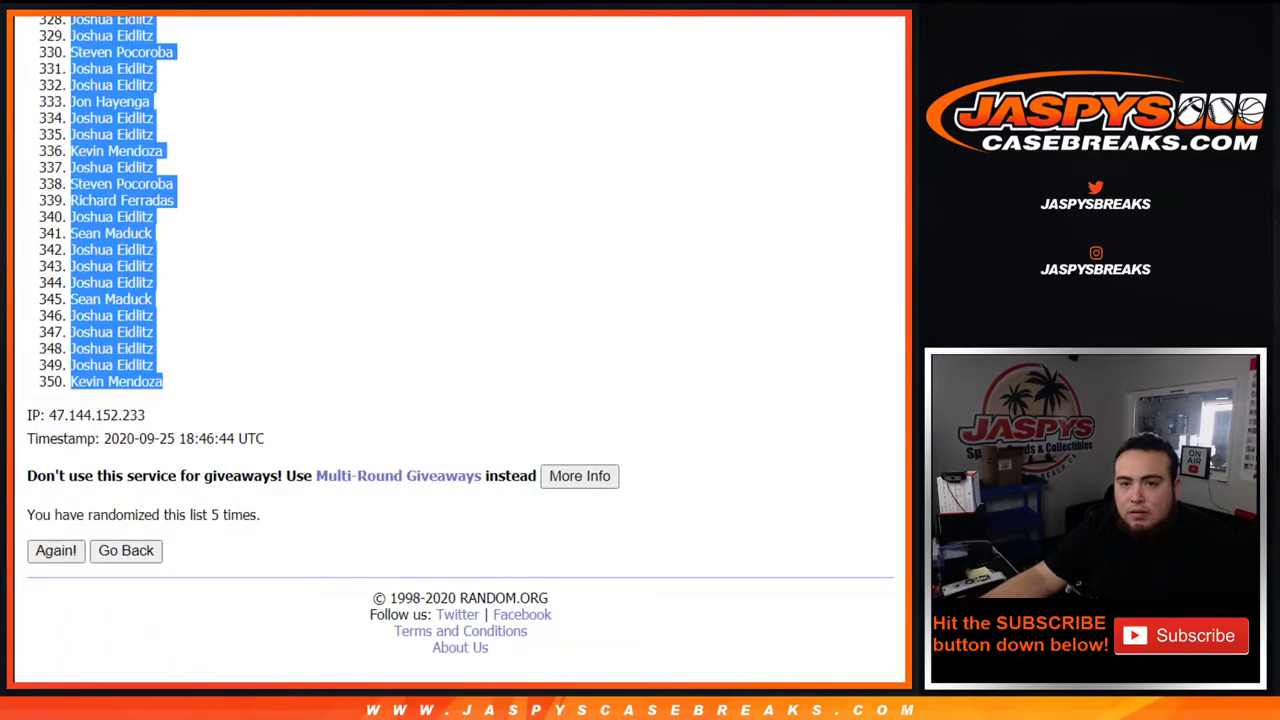
{"action": "key", "text": "alt+Tab"}
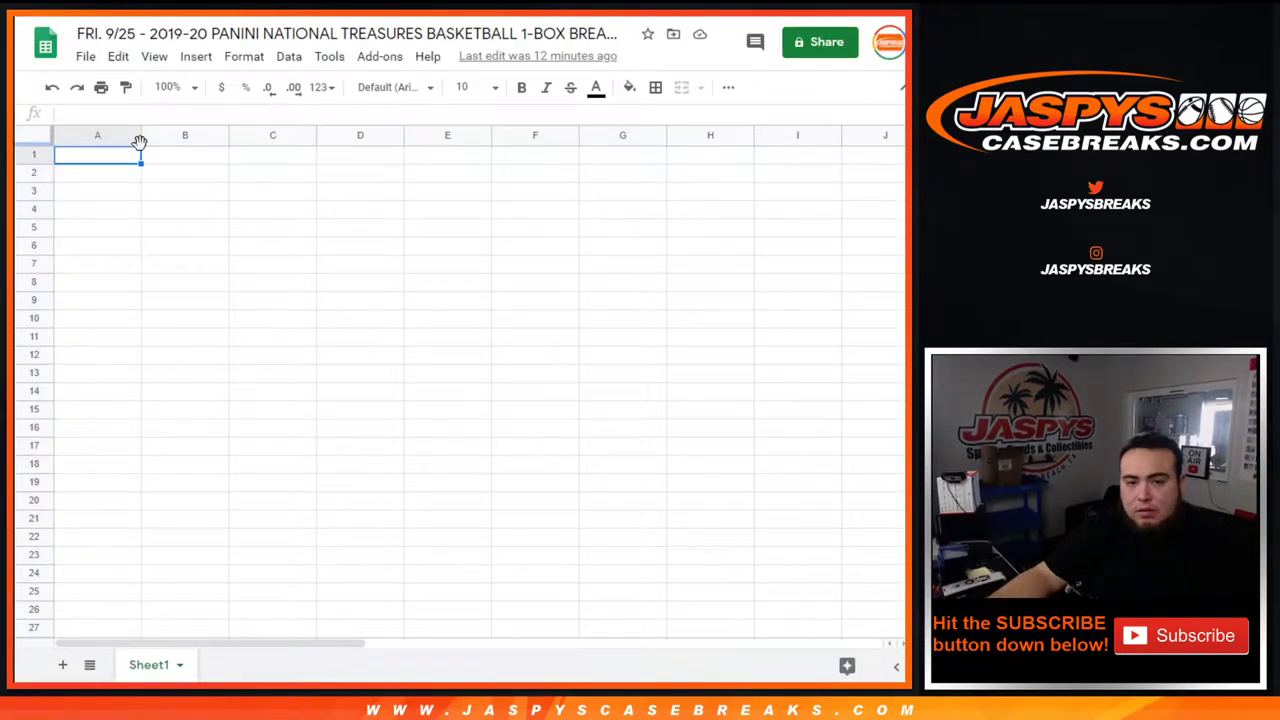
{"action": "key", "text": "ctrl+v"}
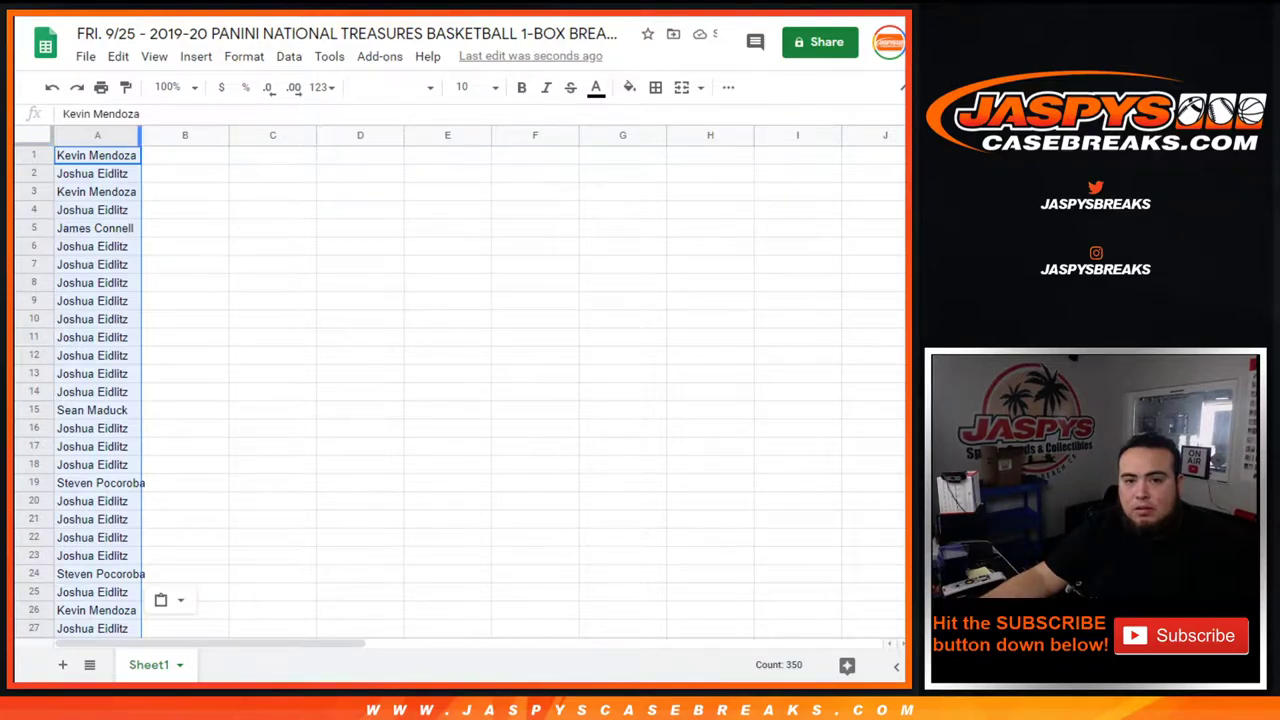
{"action": "key", "text": "alt+Tab"}
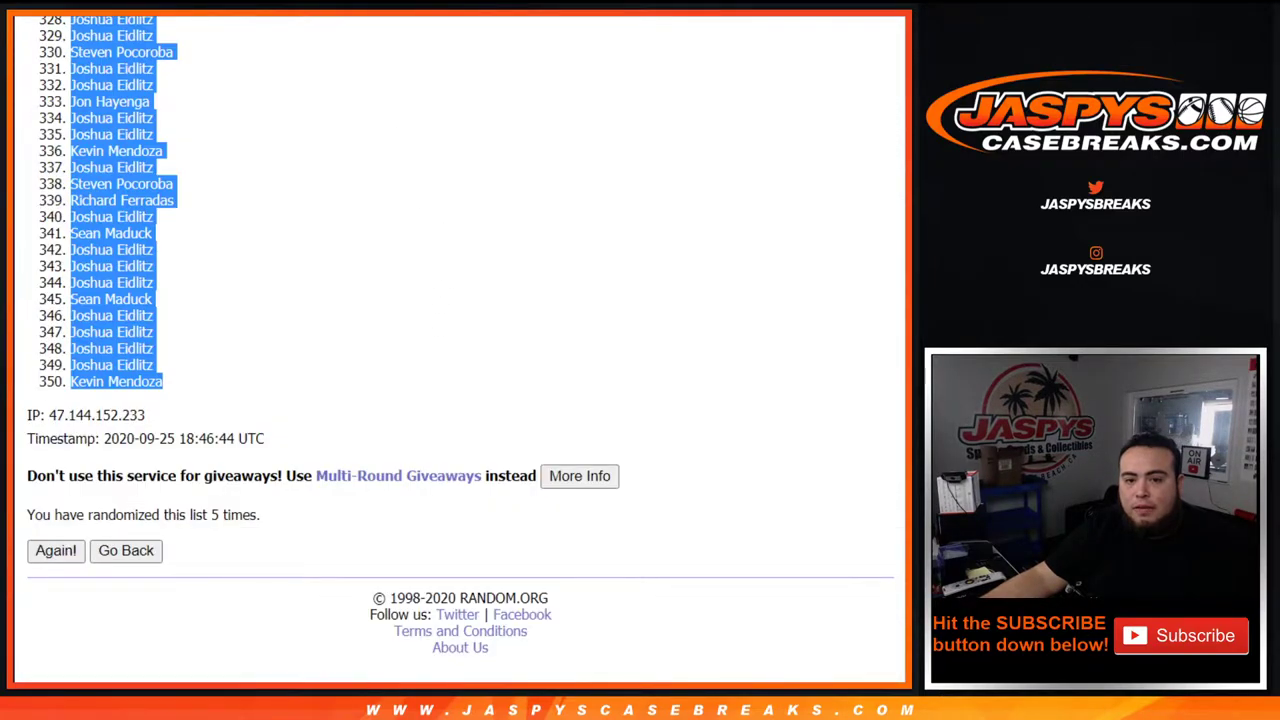
{"action": "key", "text": "alt+Left"}
{"action": "key", "text": "alt+Left"}
{"action": "key", "text": "alt+Right"}
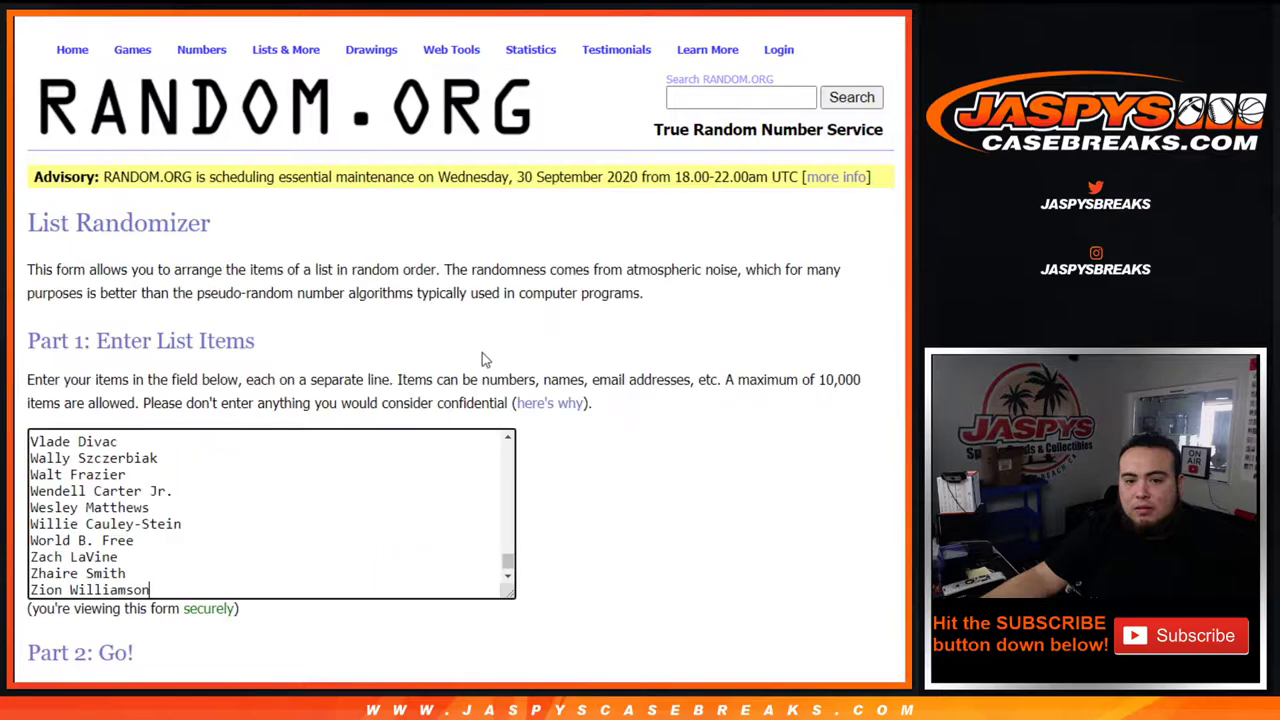
Randomize the 350-player list, then reshuffle it until it reaches 5 randomizations.
{"action": "scroll", "coordinate": [483, 358], "scroll_direction": "down", "scroll_amount": 3}
{"action": "left_click", "coordinate": [54, 549]}
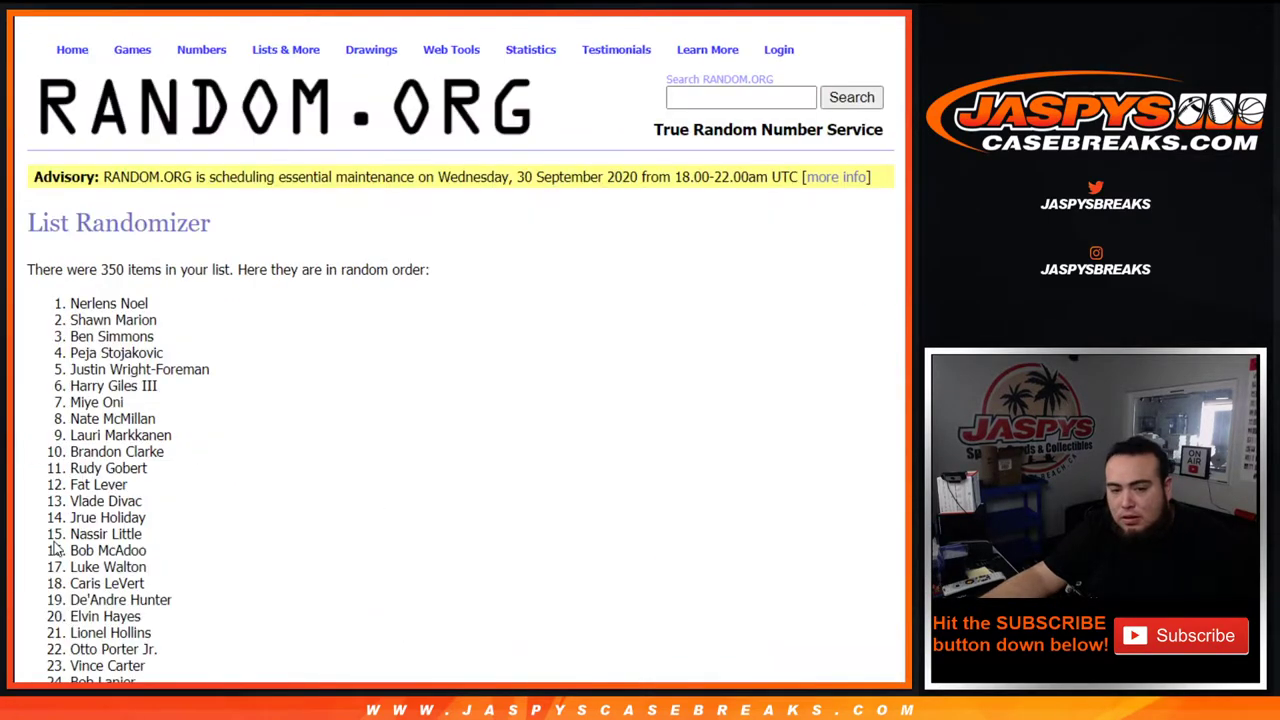
{"action": "key", "text": "End"}
{"action": "left_click", "coordinate": [55, 549]}
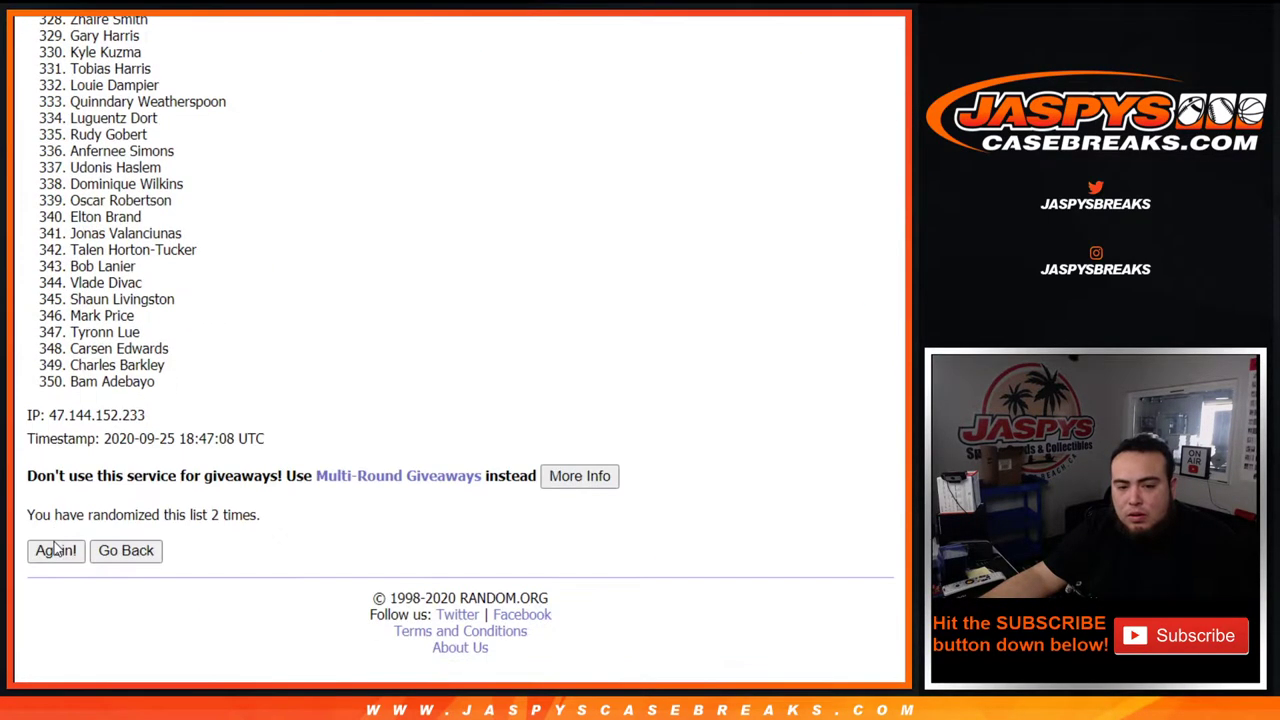
{"action": "left_click", "coordinate": [55, 549]}
{"action": "left_click", "coordinate": [55, 549]}
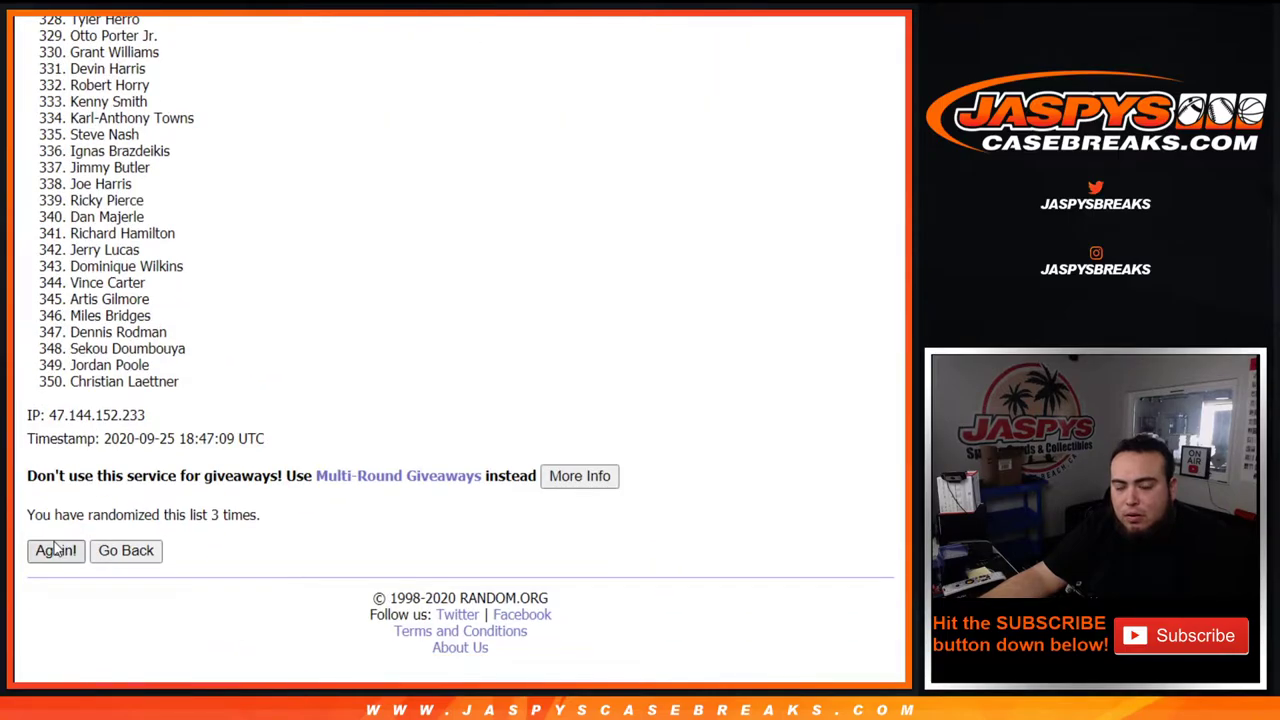
{"action": "key", "text": "F5"}
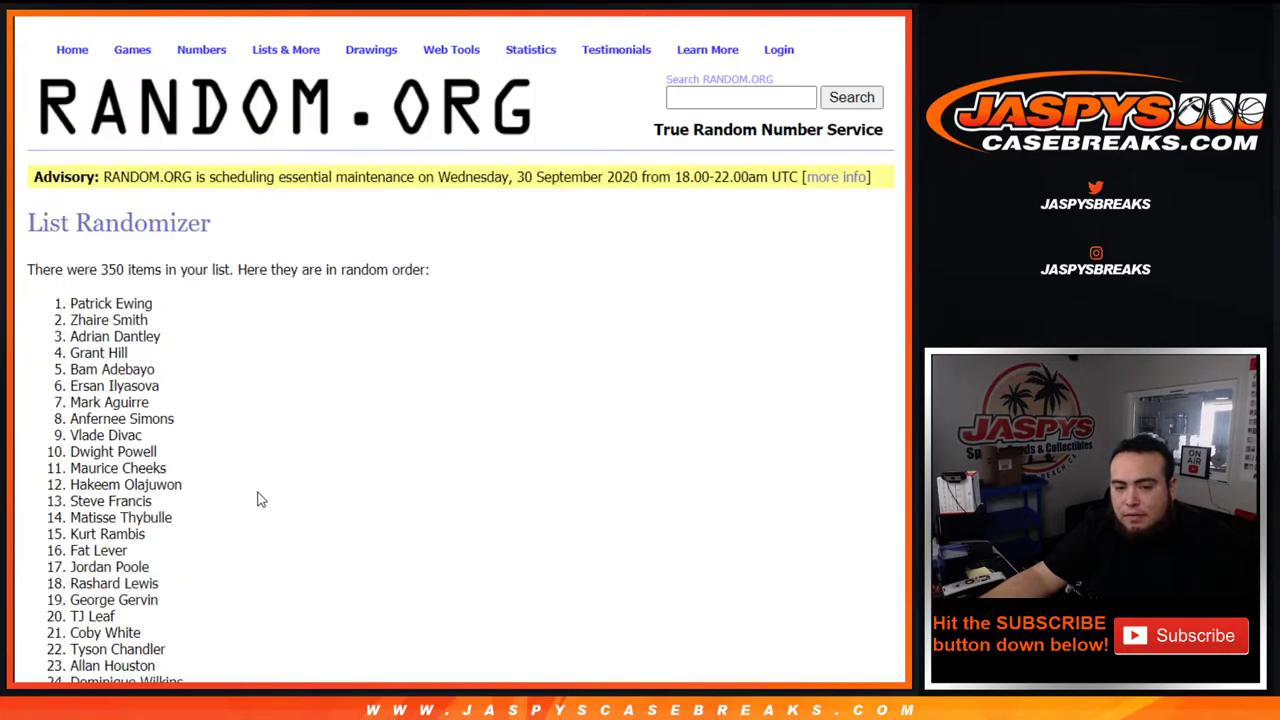
Select items 1–350 of the final player order, from Patrick Ewing to Jerry Stackhouse.
{"action": "left_click_drag", "start_coordinate": [190, 514], "coordinate": [658, 523]}
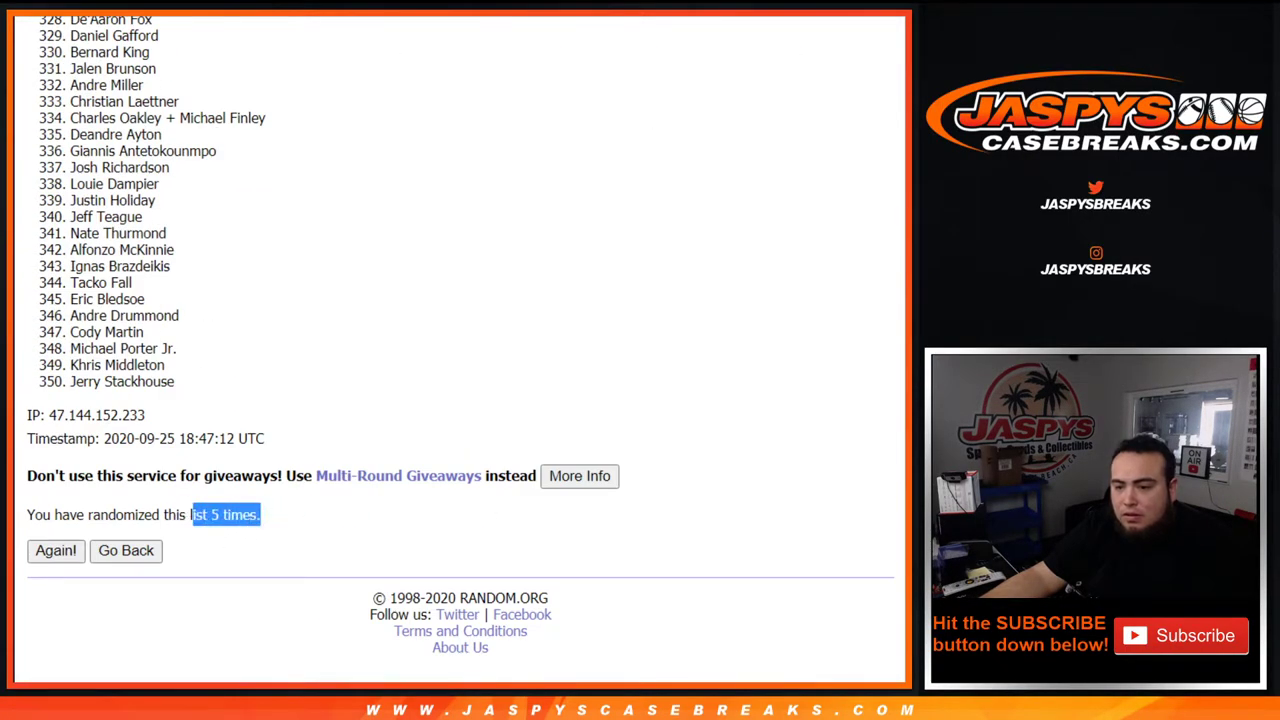
{"action": "scroll", "coordinate": [880, 171], "scroll_direction": "up", "scroll_amount": 20}
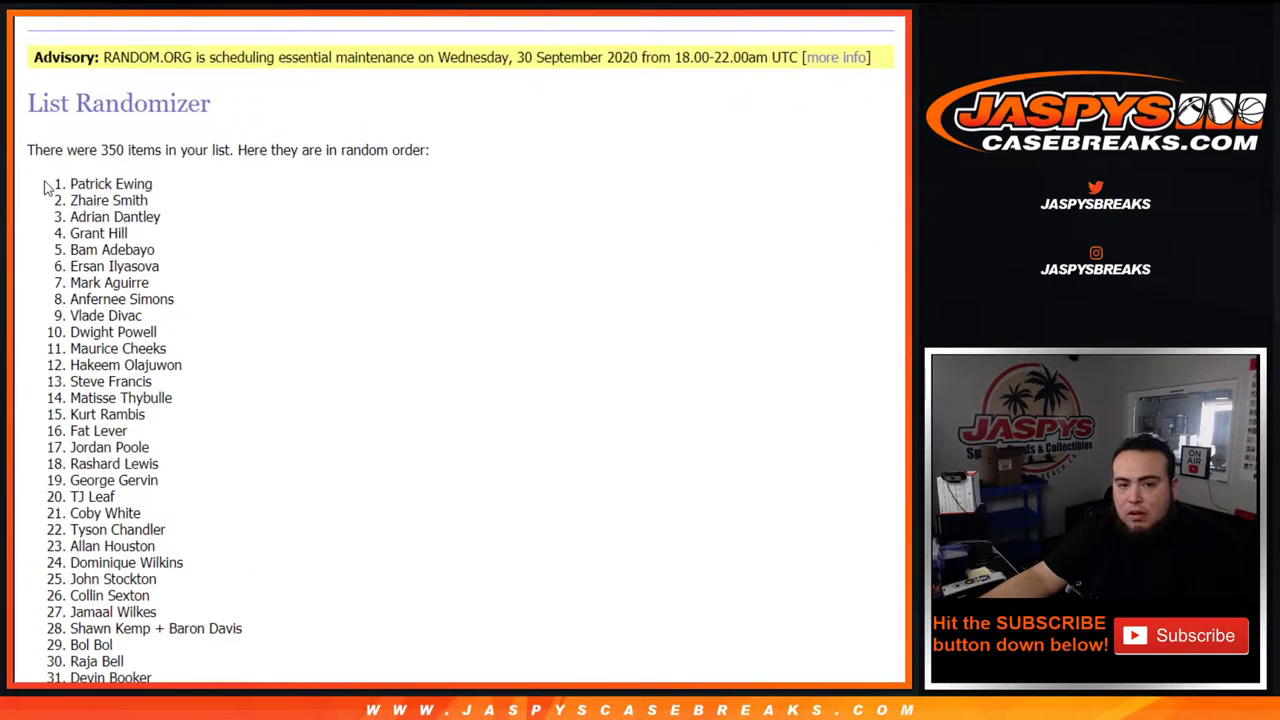
{"action": "left_click_drag", "start_coordinate": [44, 188], "coordinate": [270, 387]}
{"action": "scroll", "coordinate": [266, 306], "scroll_direction": "down", "scroll_amount": 20}
{"action": "scroll", "coordinate": [243, 491], "scroll_direction": "down", "scroll_amount": 20}
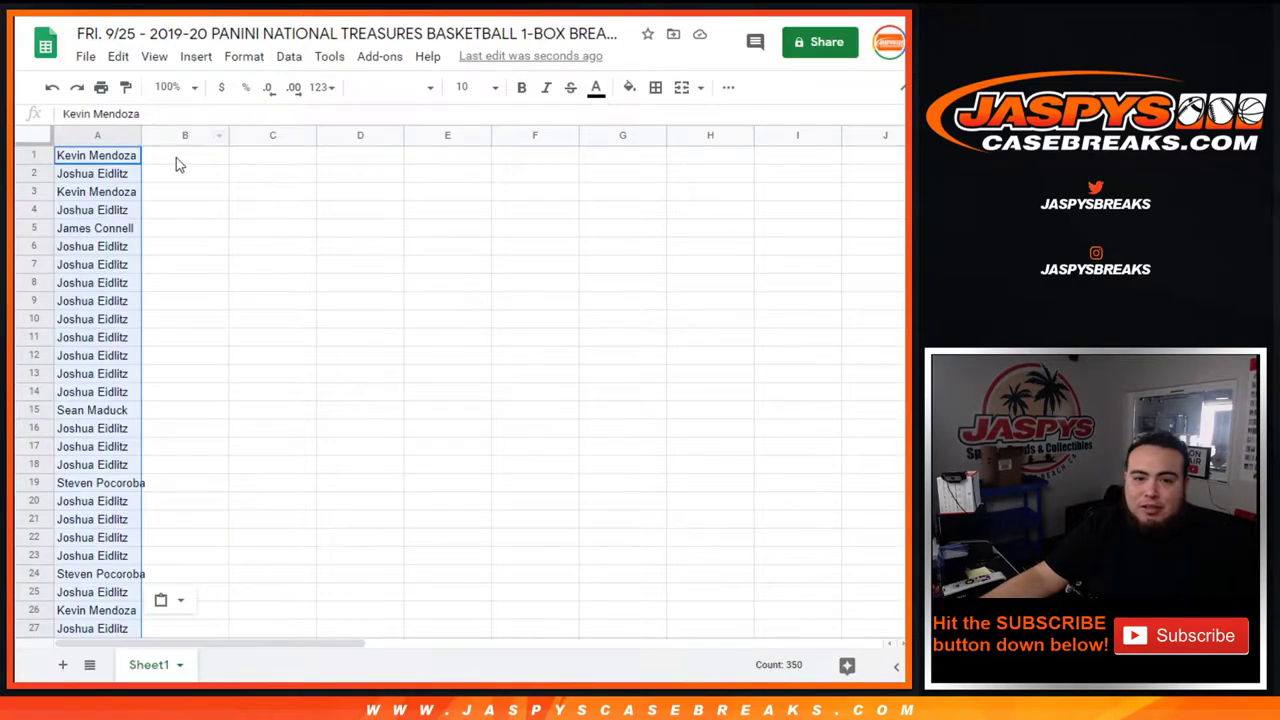
Paste the shuffled players into B1, set font size 12, and auto-fit columns A and B.
{"action": "left_click", "coordinate": [176, 157]}
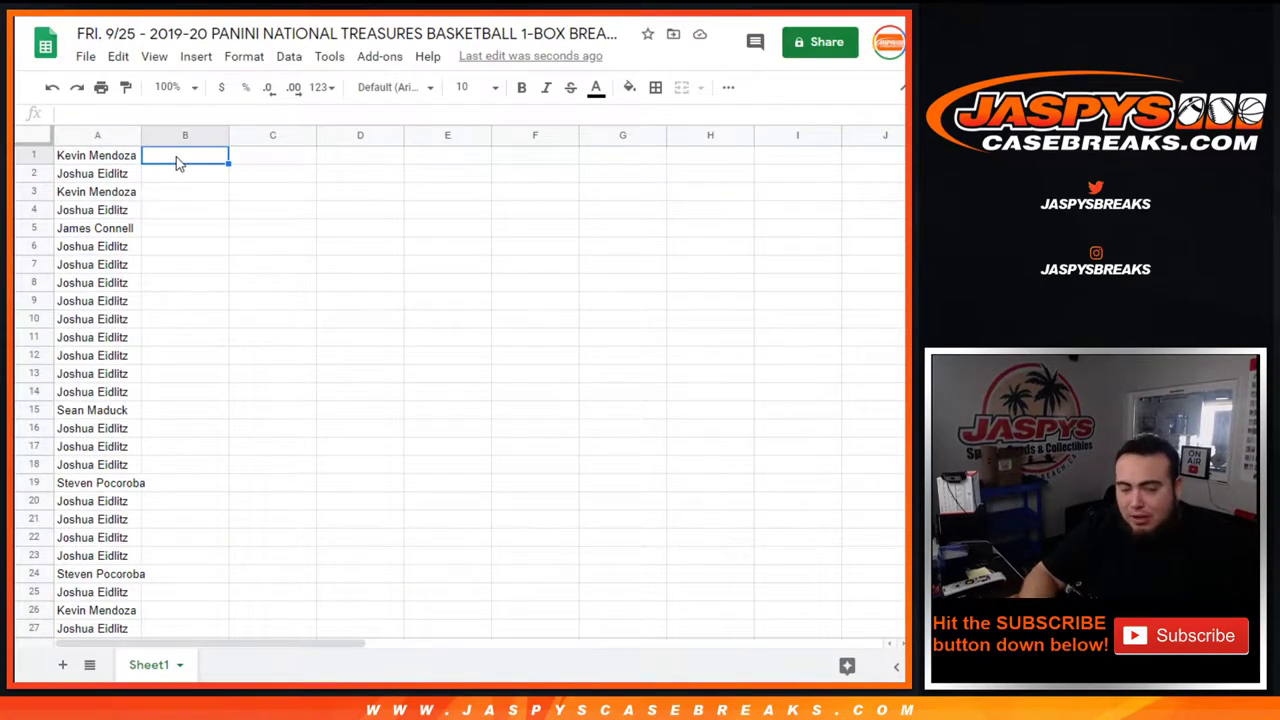
{"action": "key", "text": "ctrl+v"}
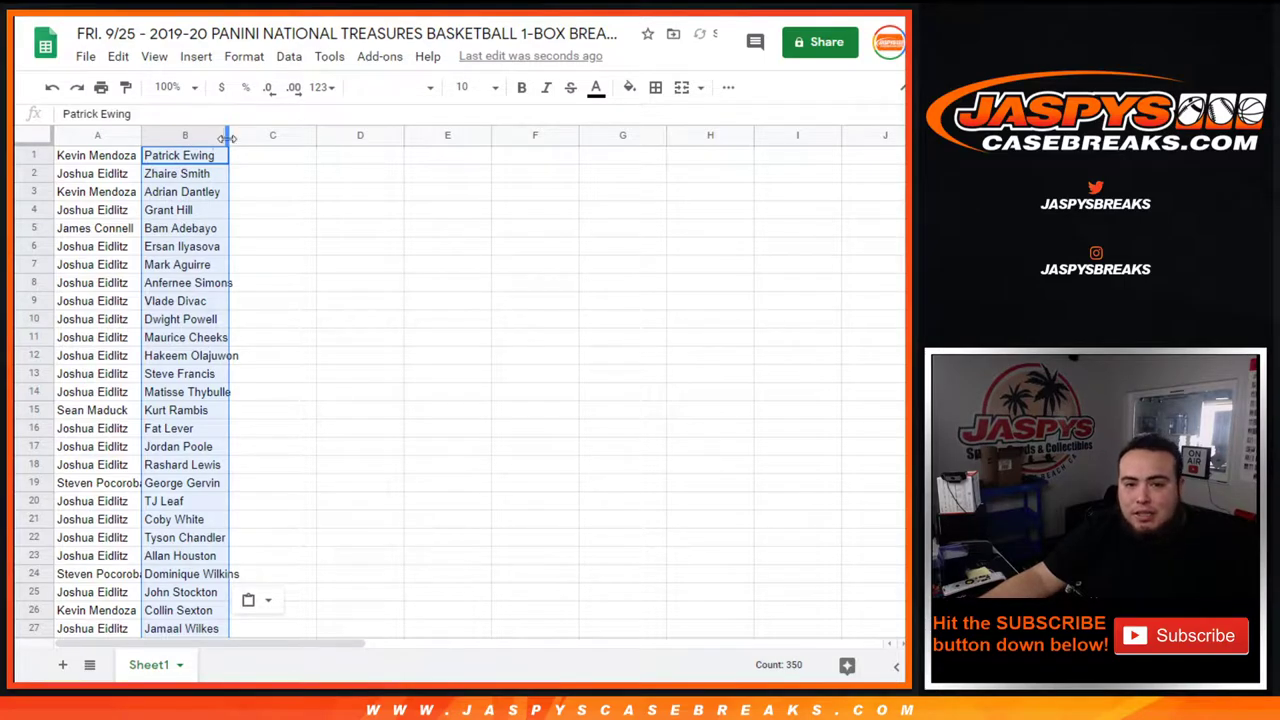
{"action": "left_click", "coordinate": [468, 88]}
{"action": "left_click", "coordinate": [468, 284]}
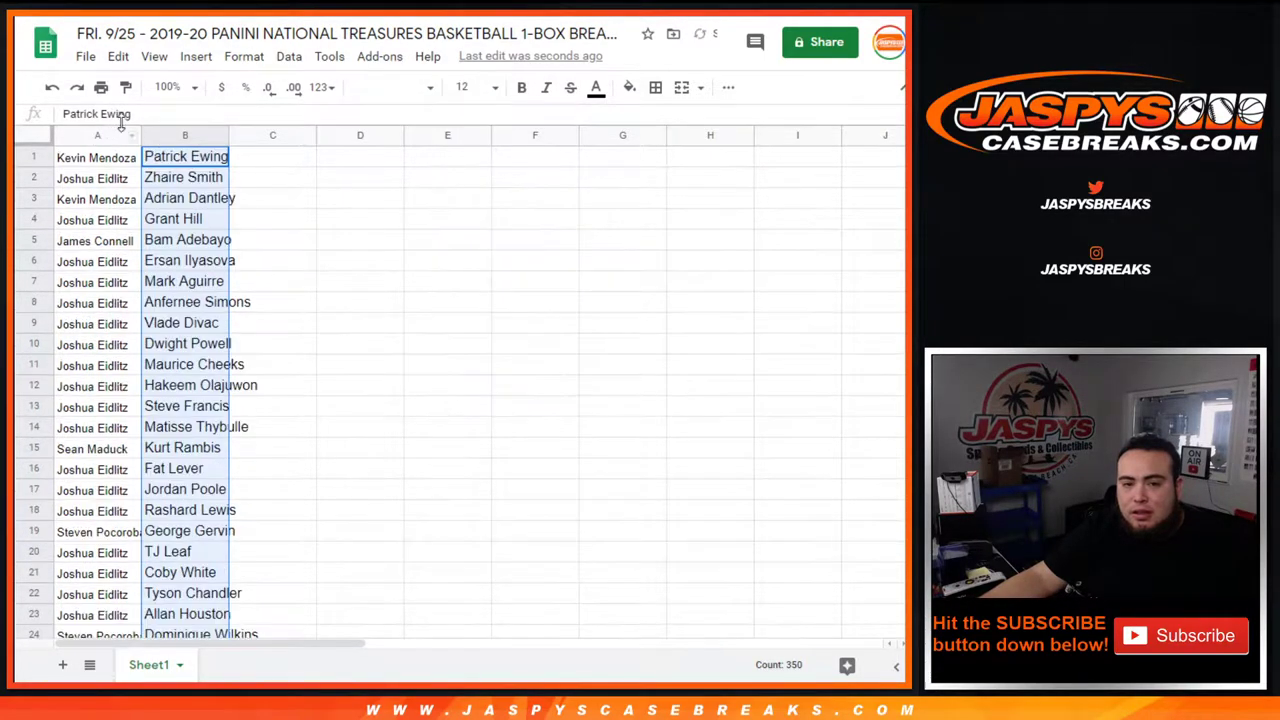
{"action": "double_click", "coordinate": [138, 136]}
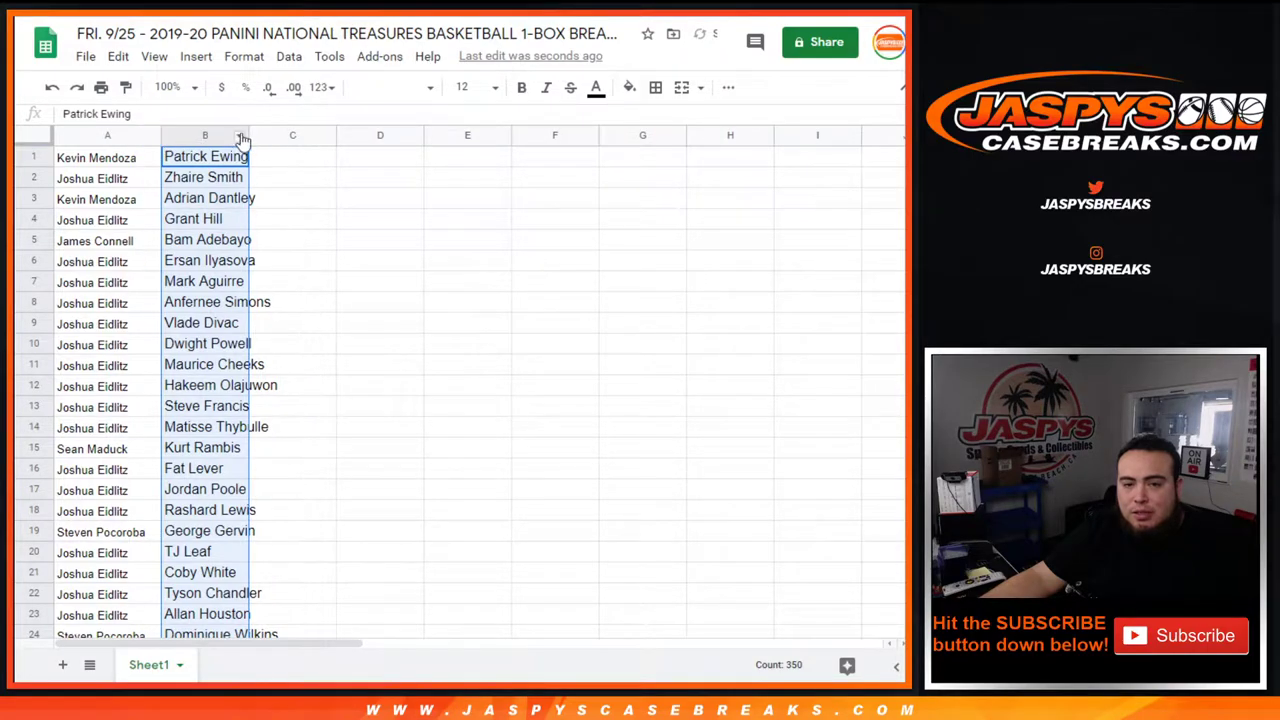
{"action": "double_click", "coordinate": [248, 133]}
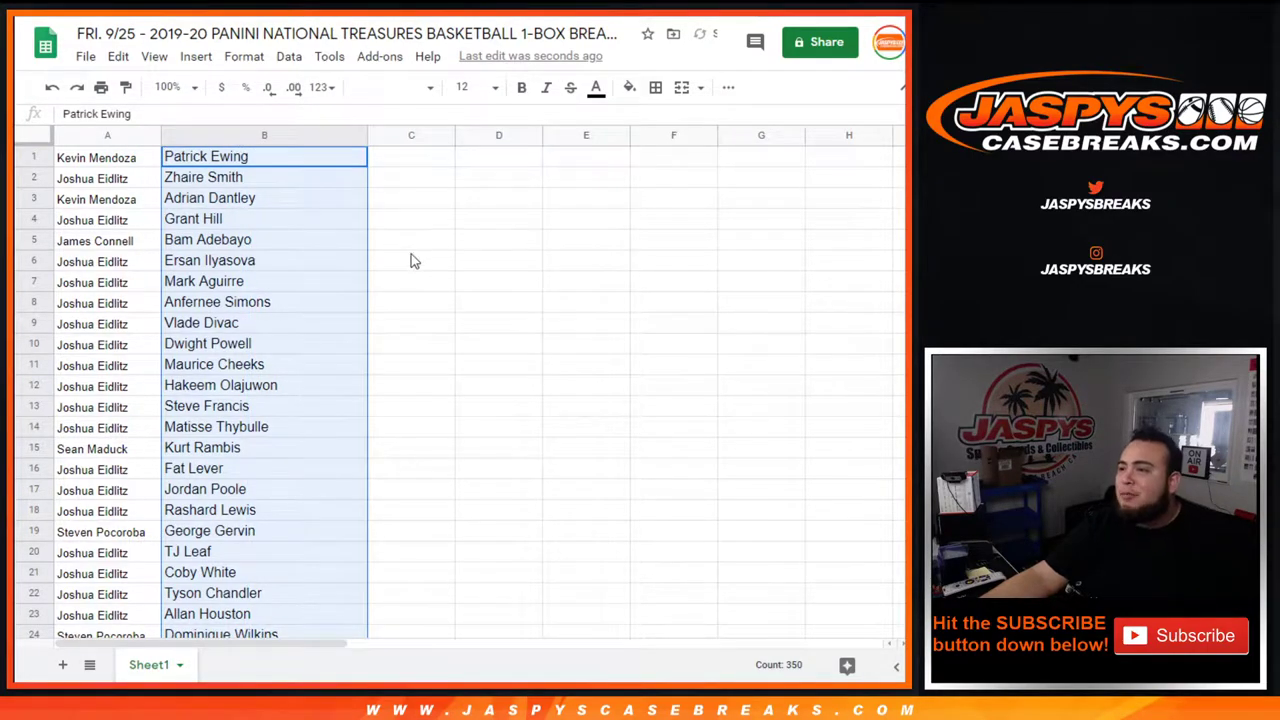
Scroll through the 350 buyer–player rows and select a cell in the customer column.
{"action": "scroll", "coordinate": [415, 286], "scroll_direction": "down", "scroll_amount": 8}
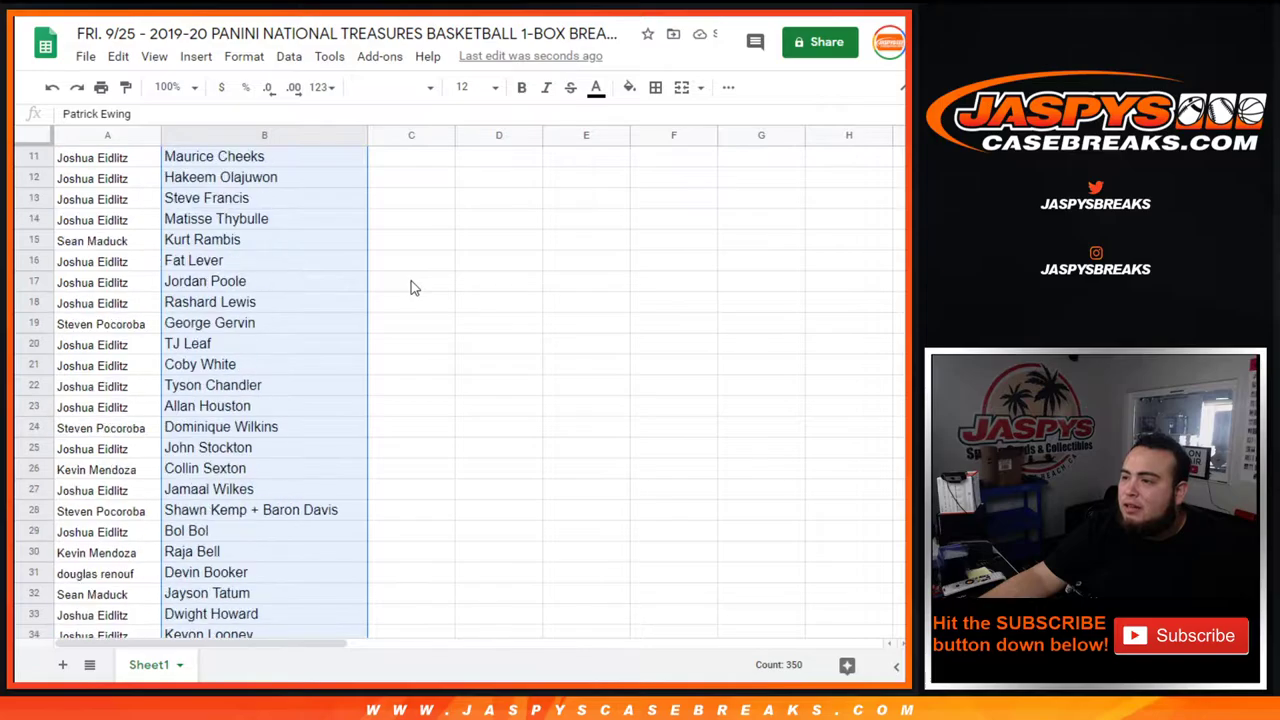
{"action": "scroll", "coordinate": [412, 287], "scroll_direction": "down", "scroll_amount": 16}
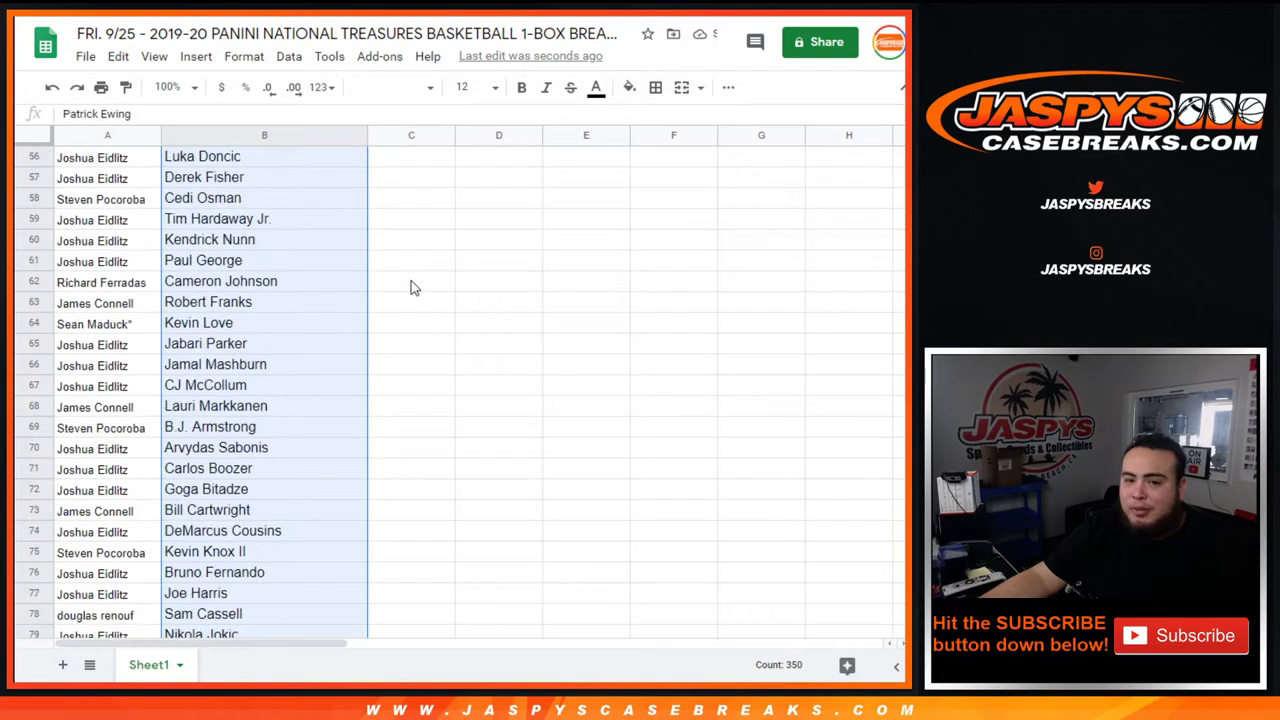
{"action": "scroll", "coordinate": [410, 288], "scroll_direction": "down", "scroll_amount": 16}
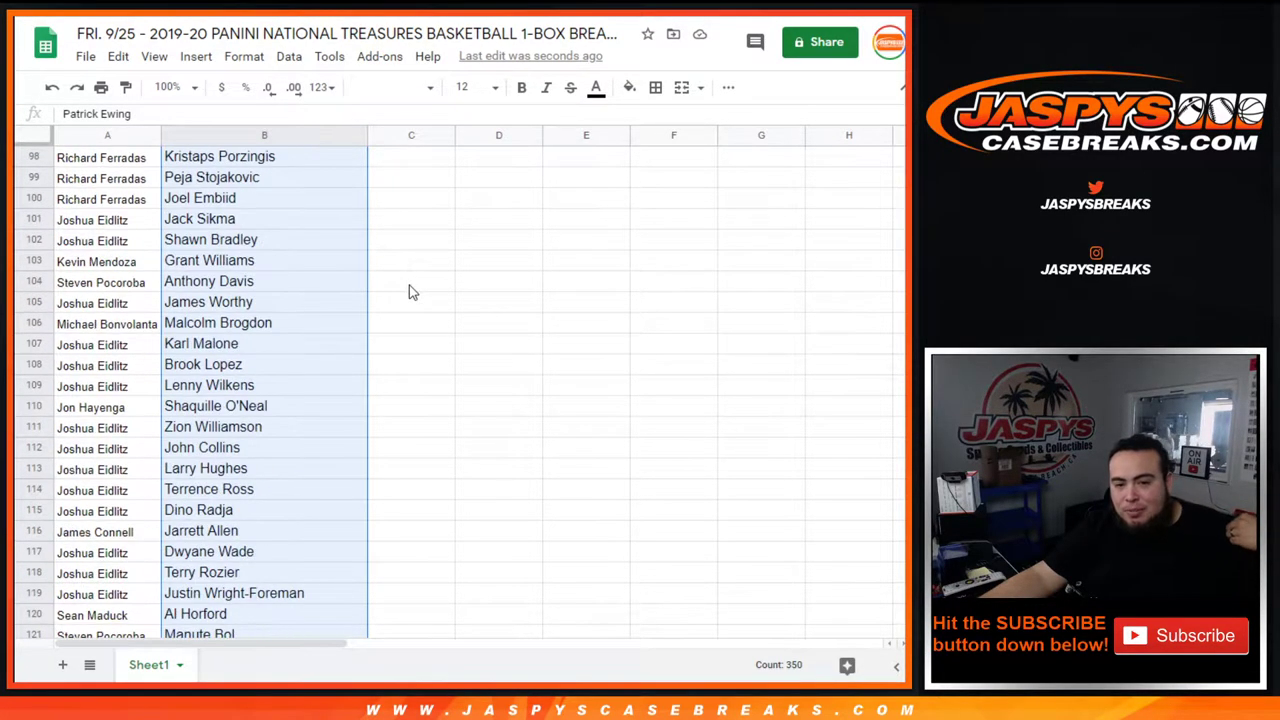
{"action": "scroll", "coordinate": [409, 290], "scroll_direction": "down", "scroll_amount": 18}
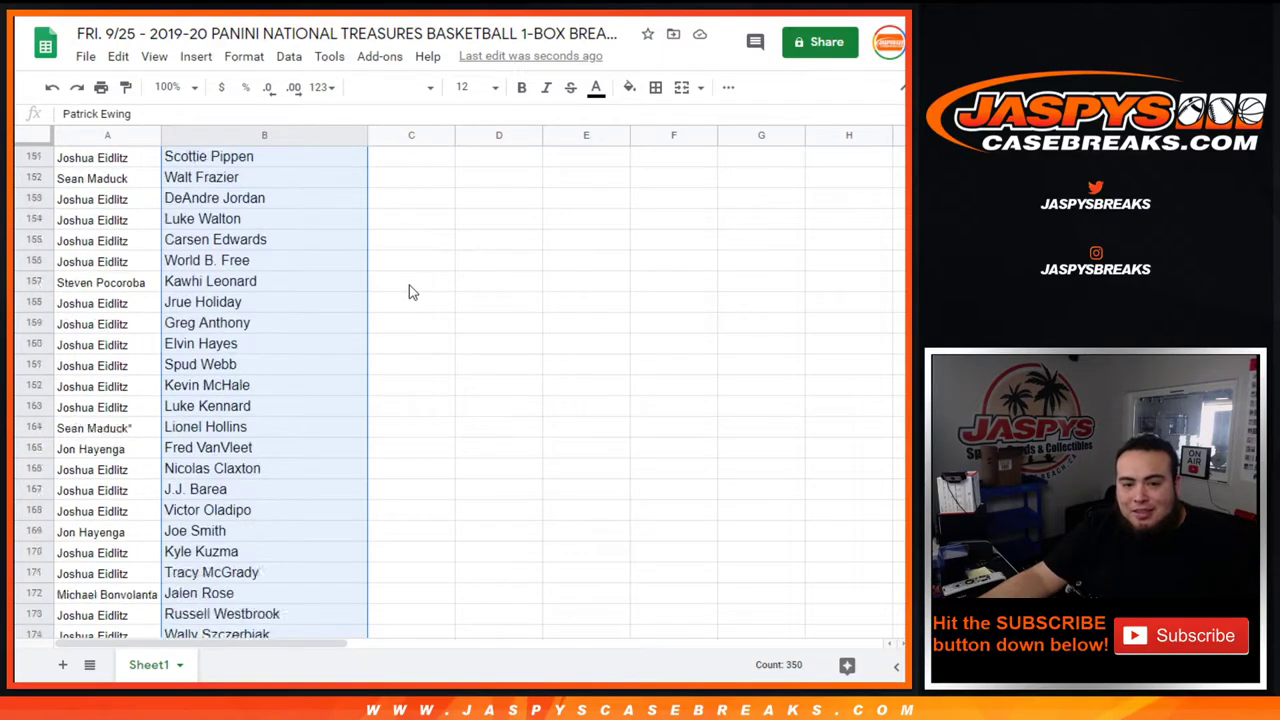
{"action": "scroll", "coordinate": [409, 292], "scroll_direction": "down", "scroll_amount": 16}
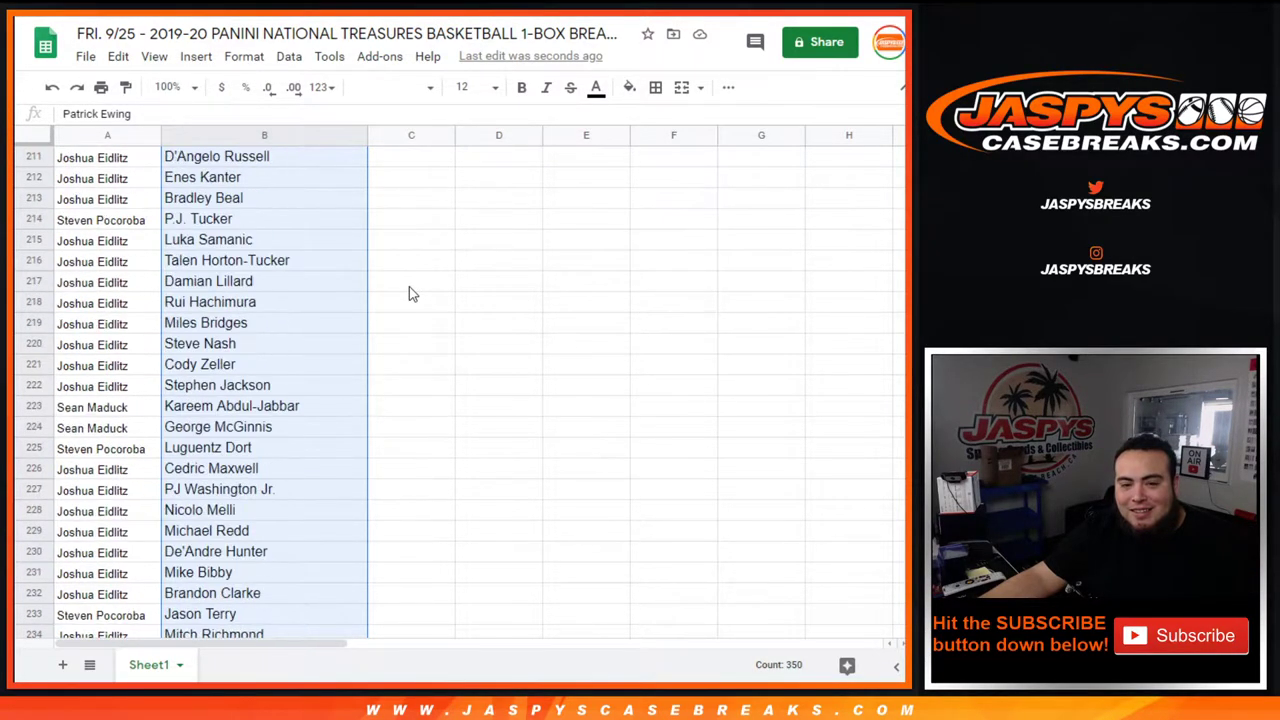
{"action": "scroll", "coordinate": [409, 292], "scroll_direction": "down", "scroll_amount": 11}
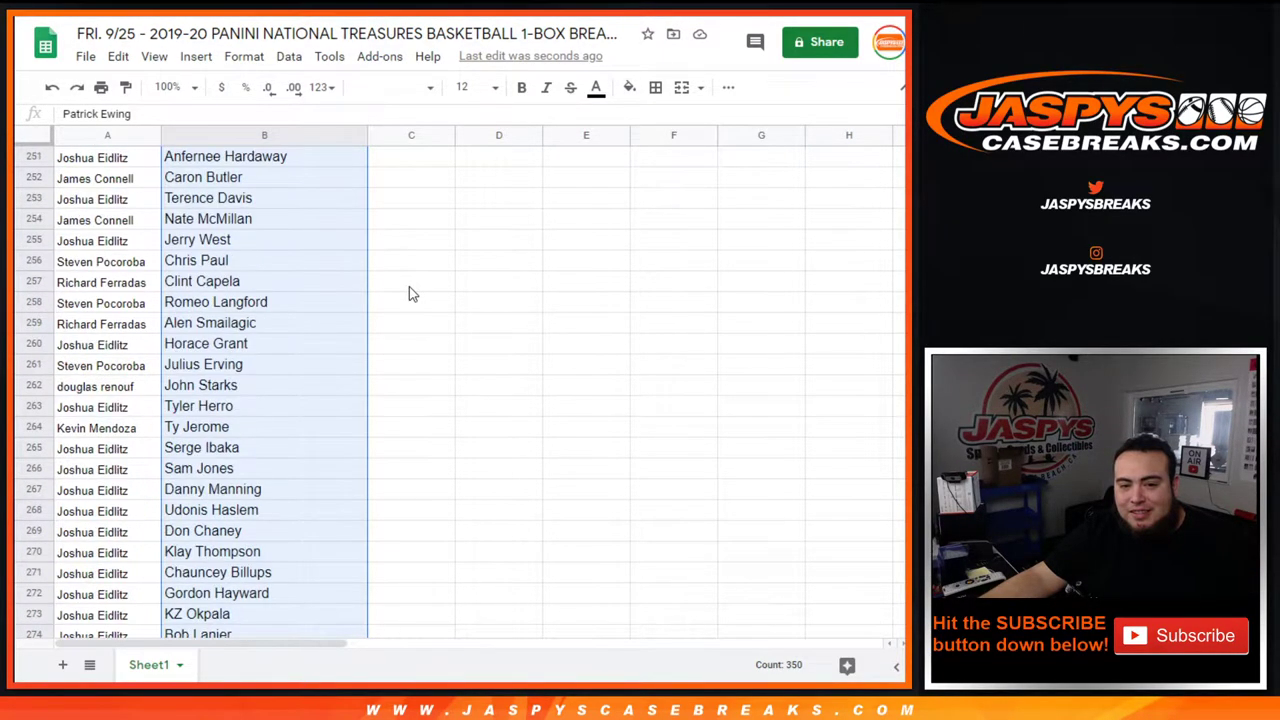
{"action": "scroll", "coordinate": [409, 294], "scroll_direction": "down", "scroll_amount": 15}
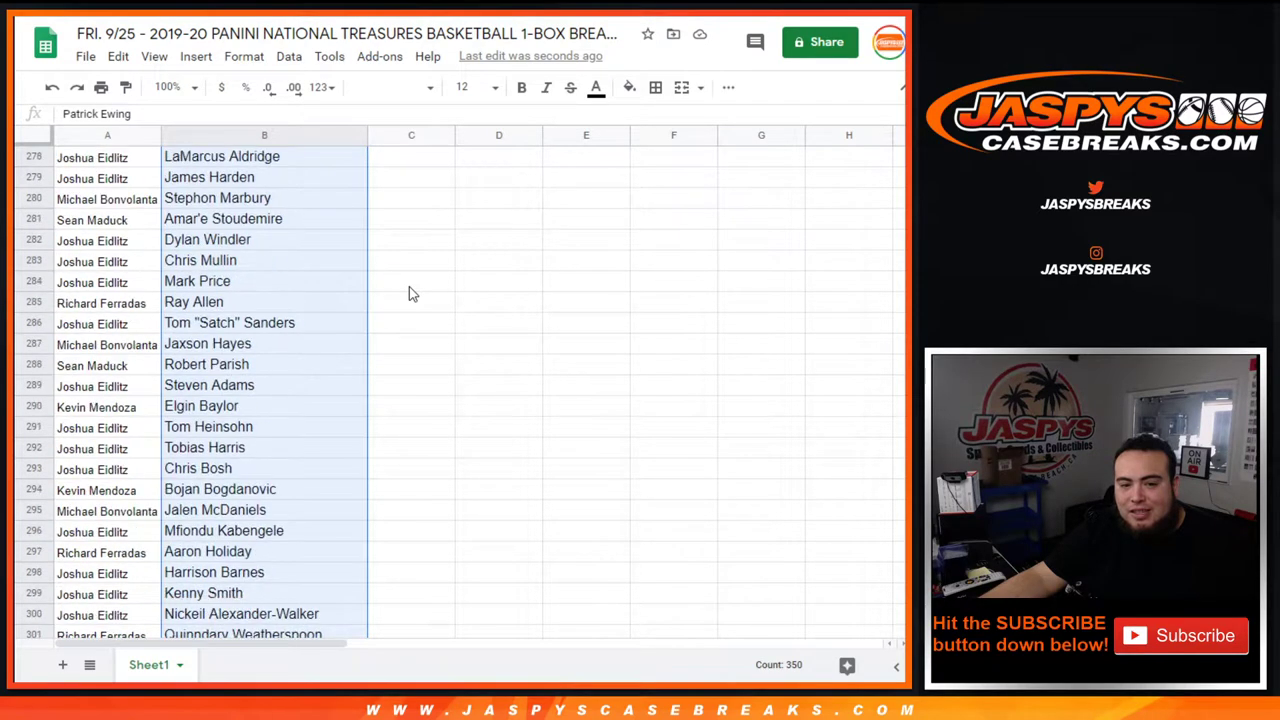
{"action": "scroll", "coordinate": [409, 294], "scroll_direction": "down", "scroll_amount": 10}
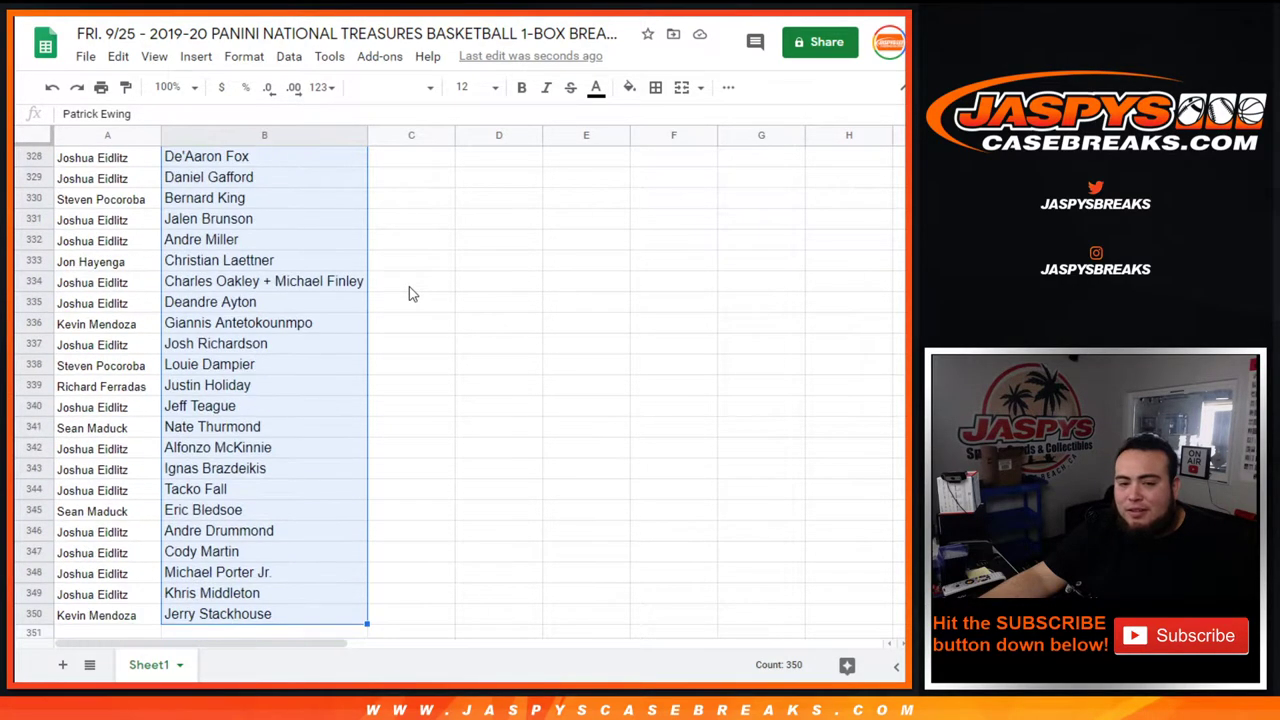
{"action": "scroll", "coordinate": [409, 293], "scroll_direction": "up", "scroll_amount": 20}
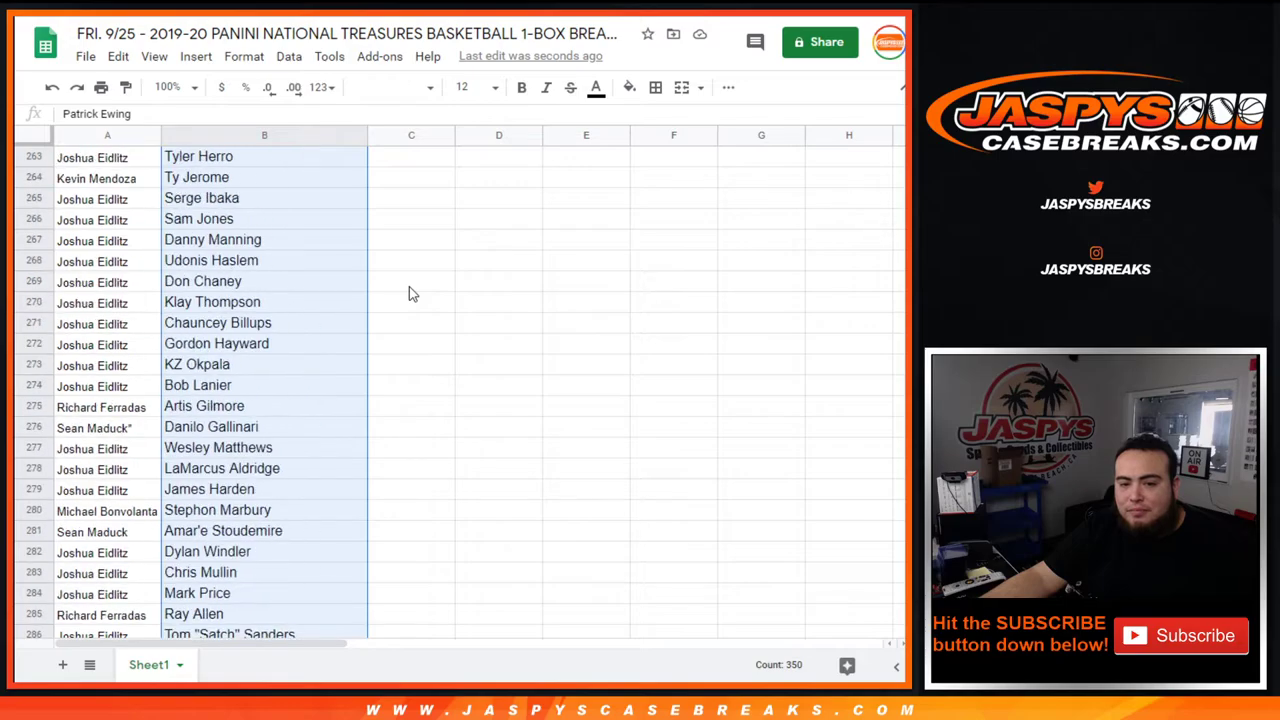
{"action": "scroll", "coordinate": [410, 294], "scroll_direction": "up", "scroll_amount": 20}
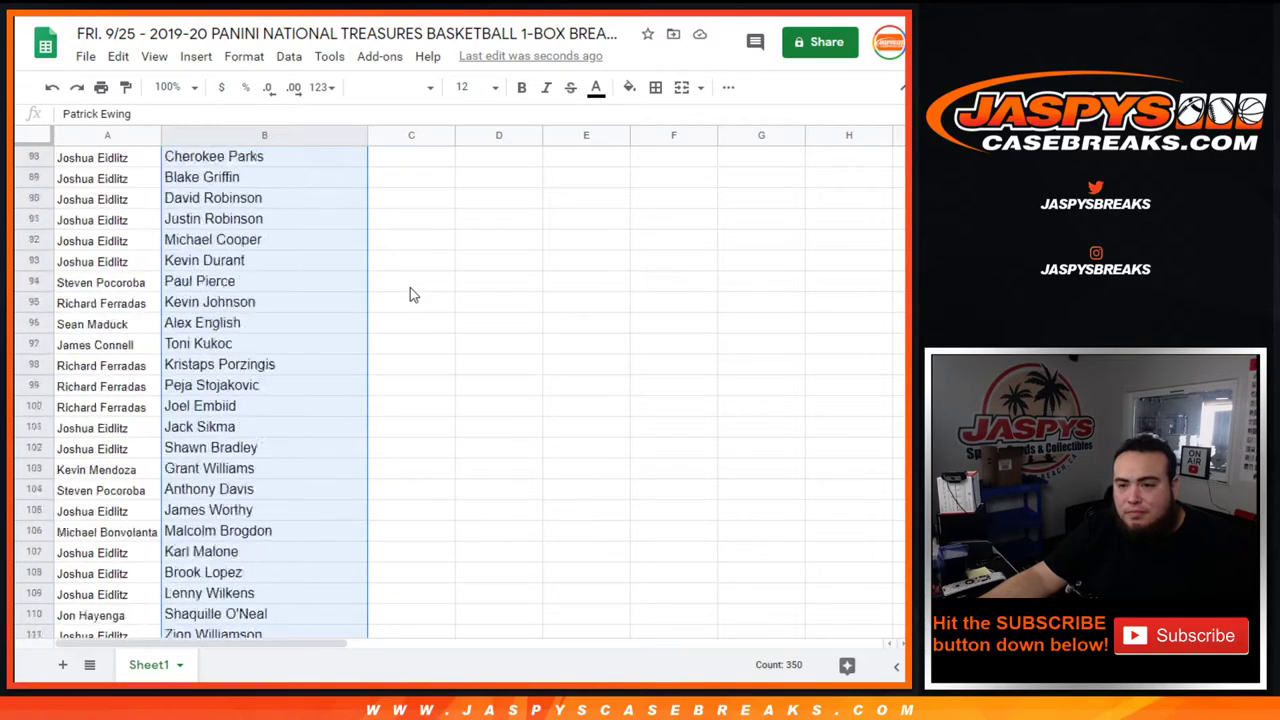
{"action": "scroll", "coordinate": [410, 290], "scroll_direction": "up", "scroll_amount": 4}
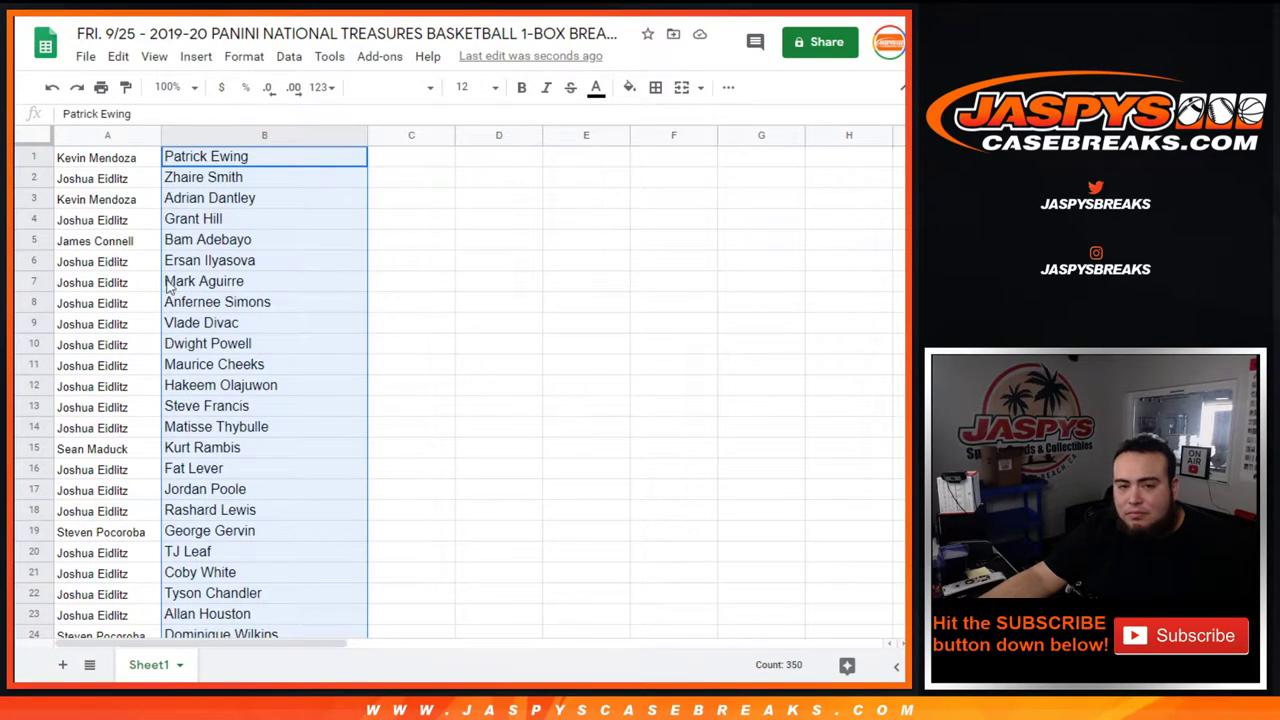
{"action": "left_click", "coordinate": [112, 199]}
{"action": "left_click", "coordinate": [143, 135]}
{"action": "right_click", "coordinate": [143, 135]}
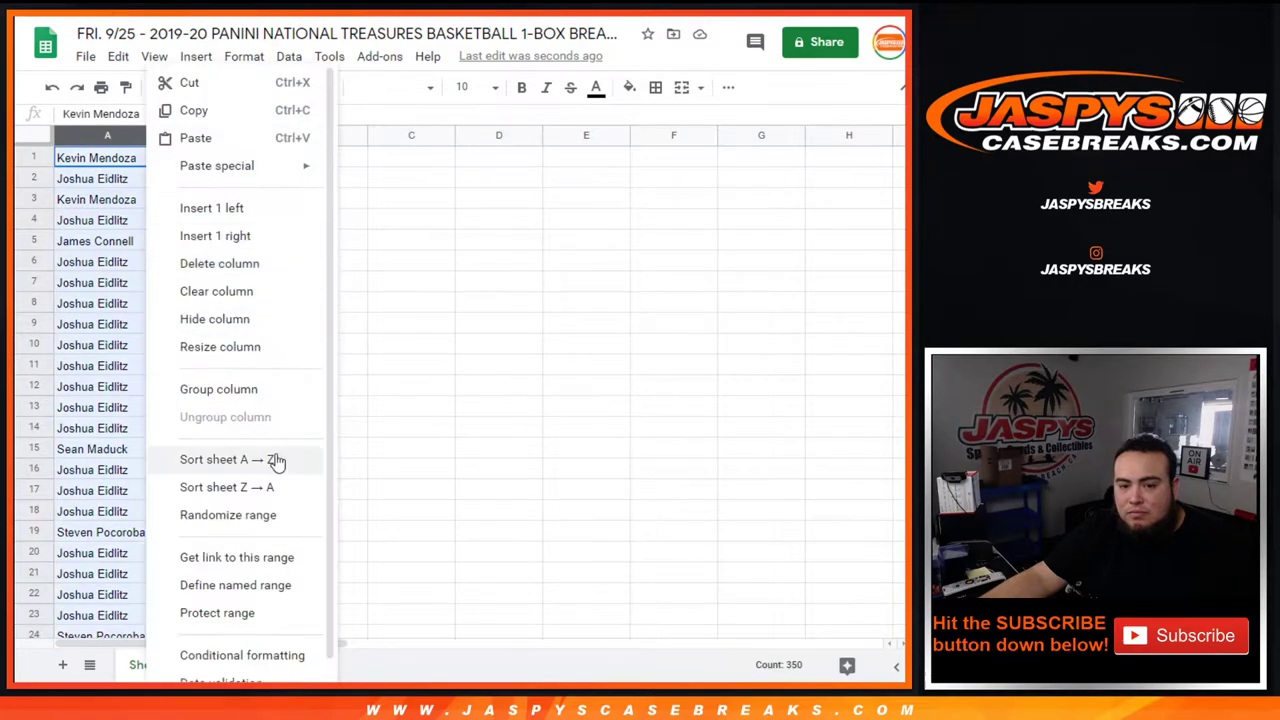
{"action": "left_click", "coordinate": [272, 458]}
{"action": "left_click_drag", "start_coordinate": [127, 161], "coordinate": [263, 246]}
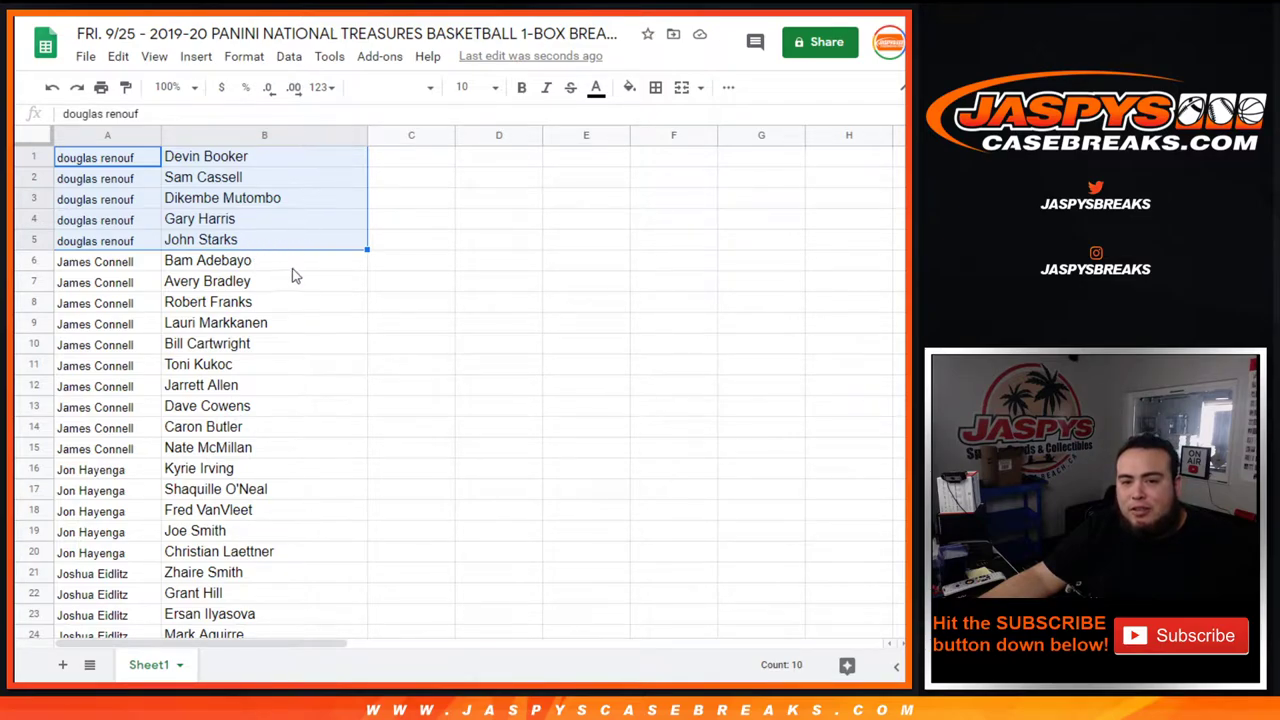
{"action": "left_click_drag", "start_coordinate": [87, 268], "coordinate": [277, 455]}
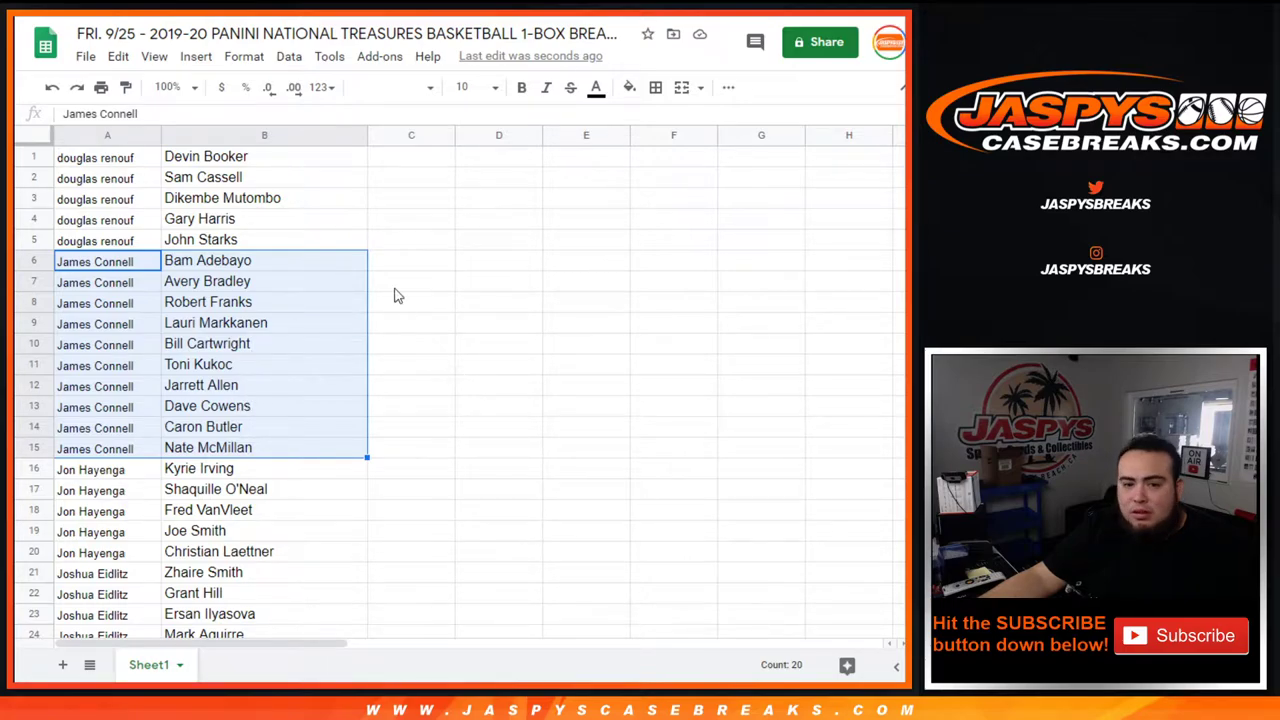
{"action": "scroll", "coordinate": [394, 291], "scroll_direction": "down", "scroll_amount": 3}
{"action": "left_click_drag", "start_coordinate": [116, 328], "coordinate": [276, 418]}
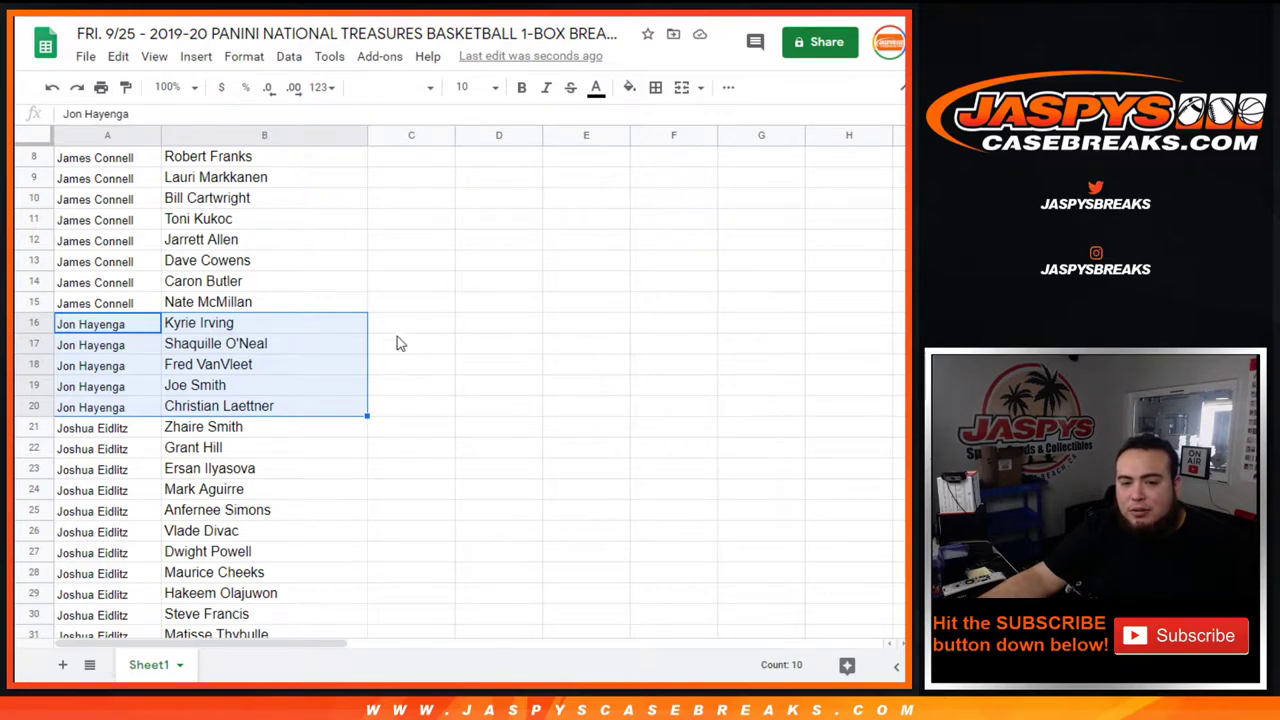
{"action": "scroll", "coordinate": [300, 340], "scroll_direction": "down", "scroll_amount": 2}
{"action": "left_click_drag", "start_coordinate": [100, 334], "coordinate": [357, 431]}
{"action": "scroll", "coordinate": [356, 428], "scroll_direction": "down", "scroll_amount": 4}
{"action": "scroll", "coordinate": [357, 431], "scroll_direction": "down", "scroll_amount": 12}
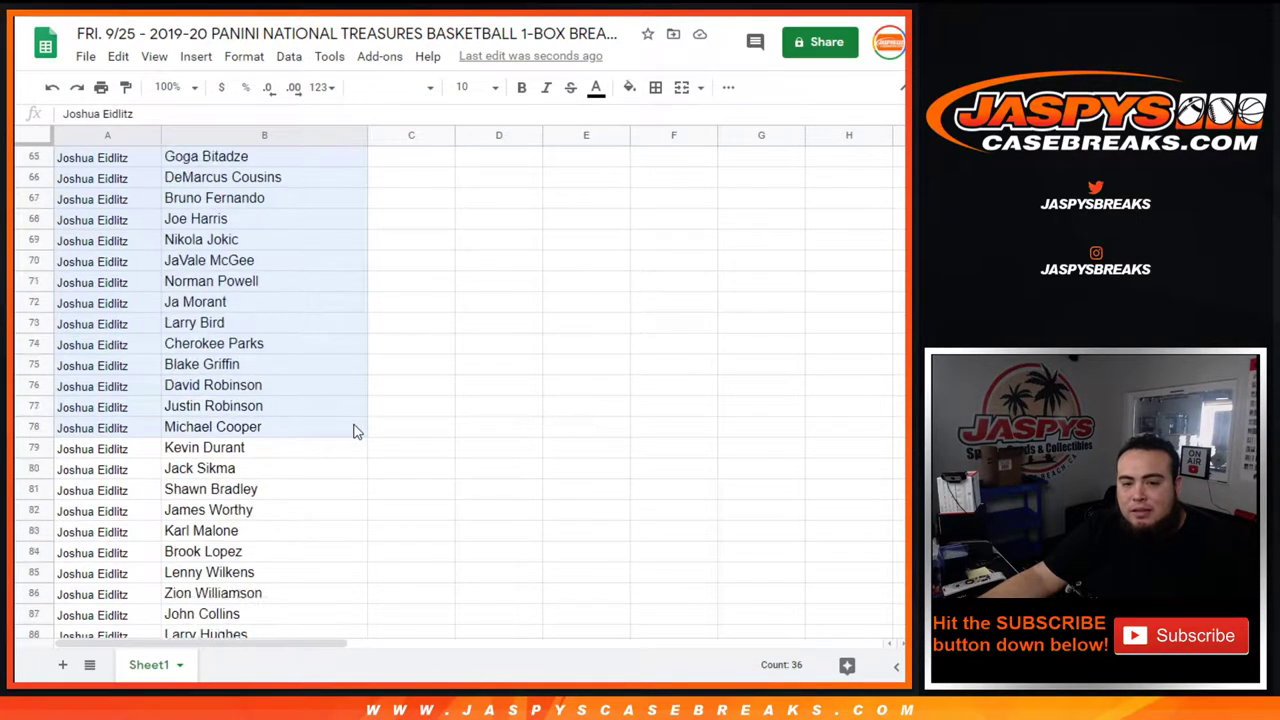
{"action": "scroll", "coordinate": [357, 431], "scroll_direction": "down", "scroll_amount": 12}
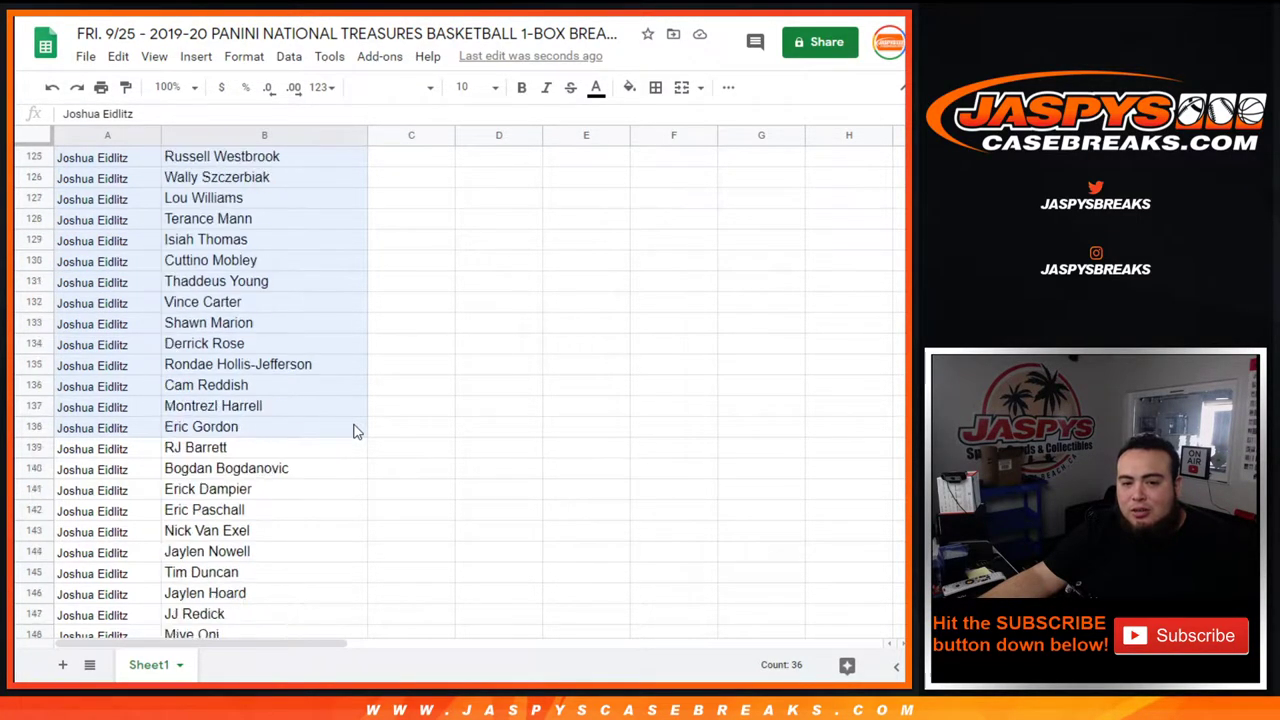
{"action": "scroll", "coordinate": [357, 431], "scroll_direction": "down", "scroll_amount": 12}
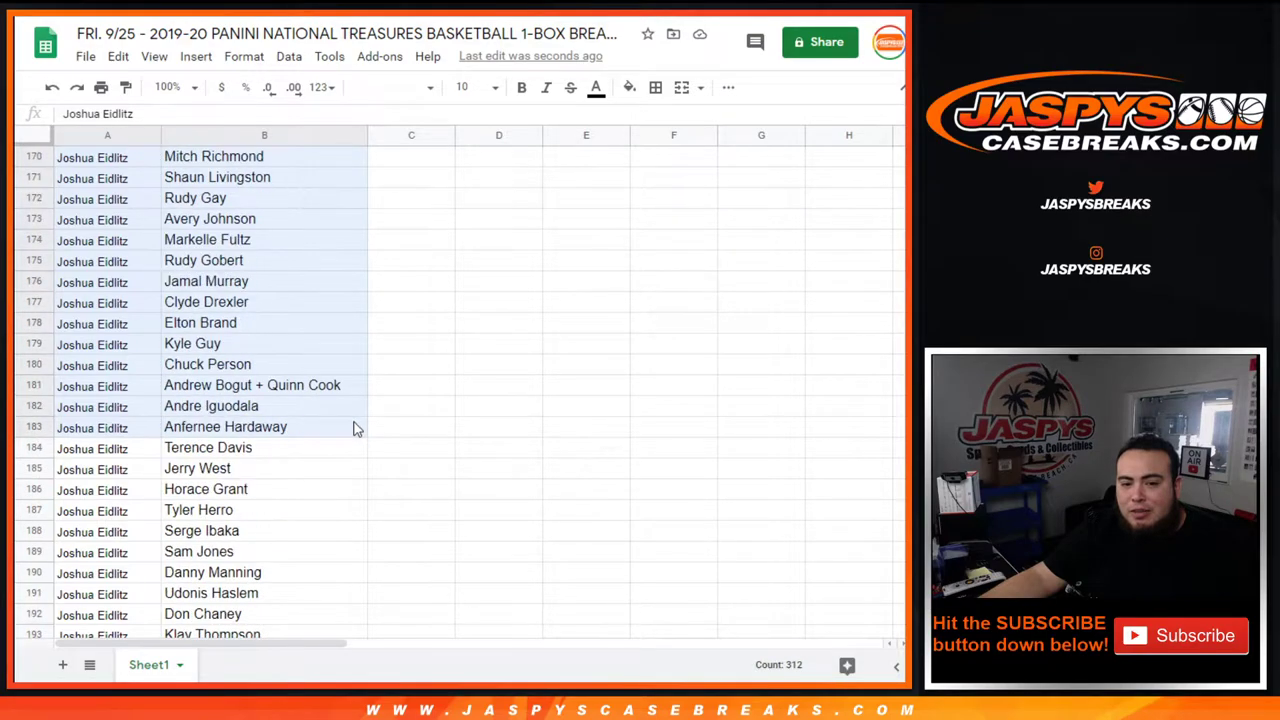
{"action": "scroll", "coordinate": [357, 429], "scroll_direction": "down", "scroll_amount": 7}
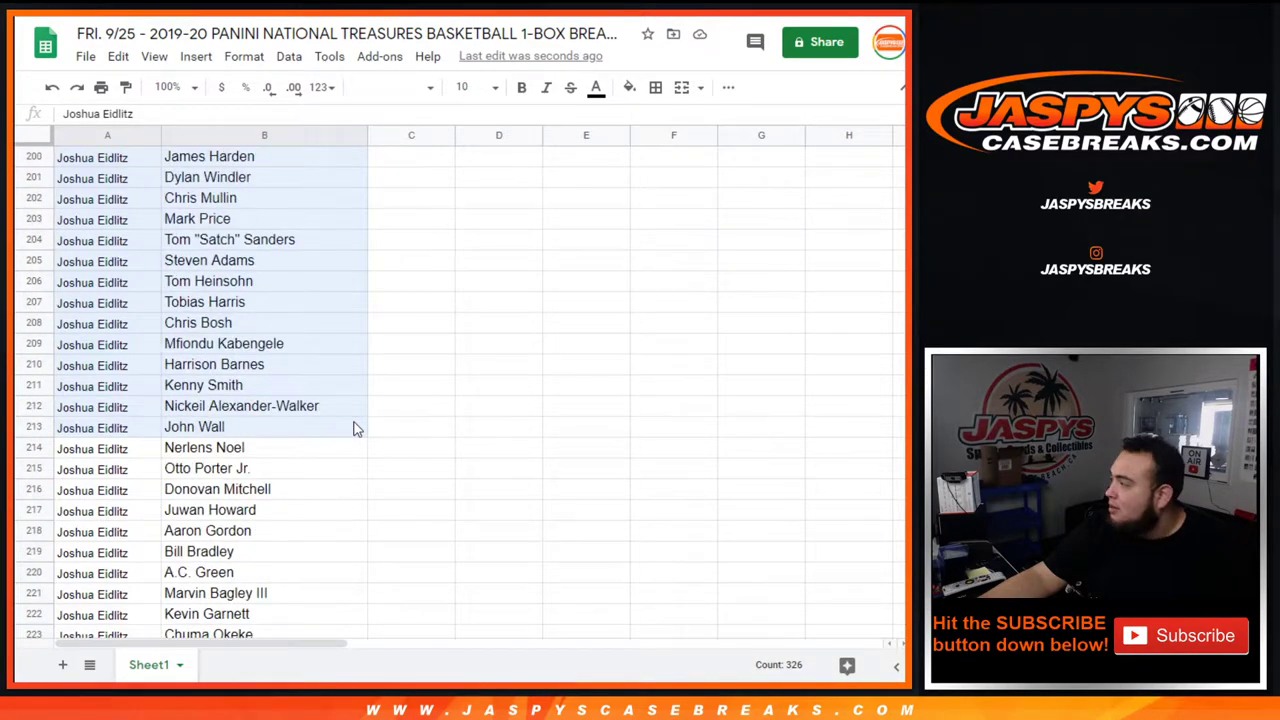
{"action": "scroll", "coordinate": [357, 429], "scroll_direction": "down", "scroll_amount": 12}
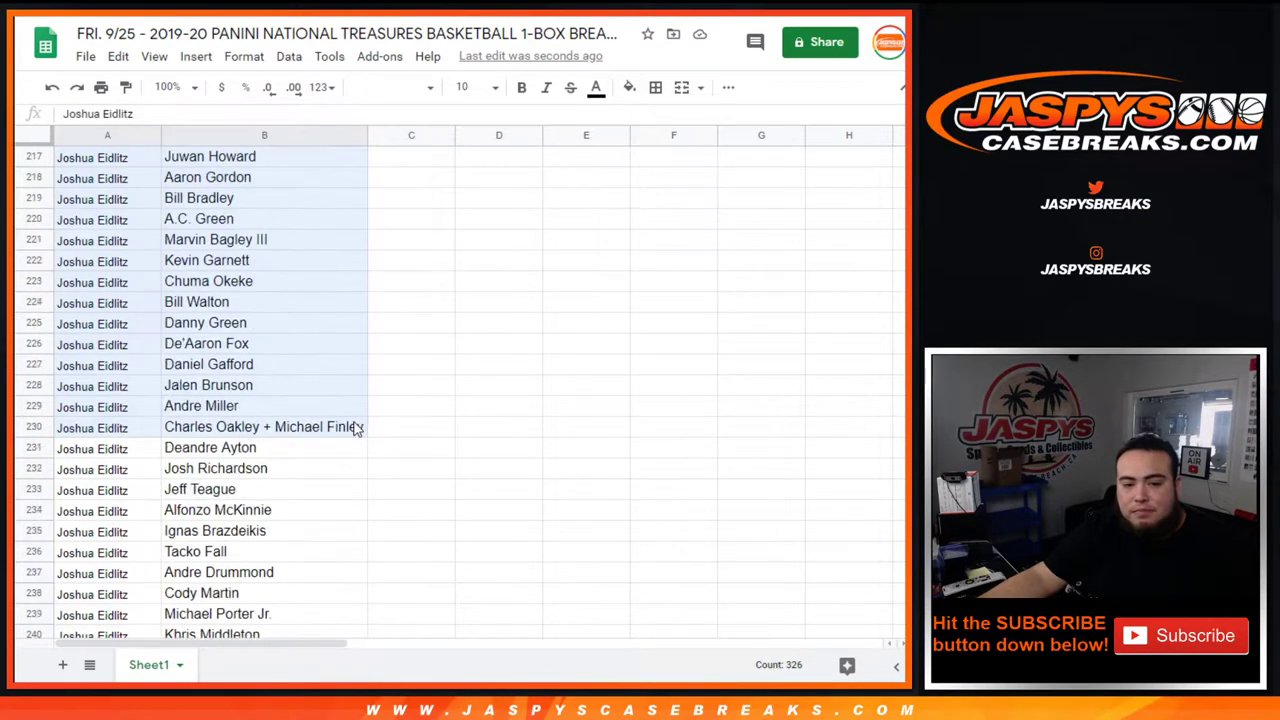
{"action": "scroll", "coordinate": [340, 410], "scroll_direction": "up", "scroll_amount": 2}
{"action": "left_click_drag", "start_coordinate": [330, 387], "coordinate": [318, 326]}
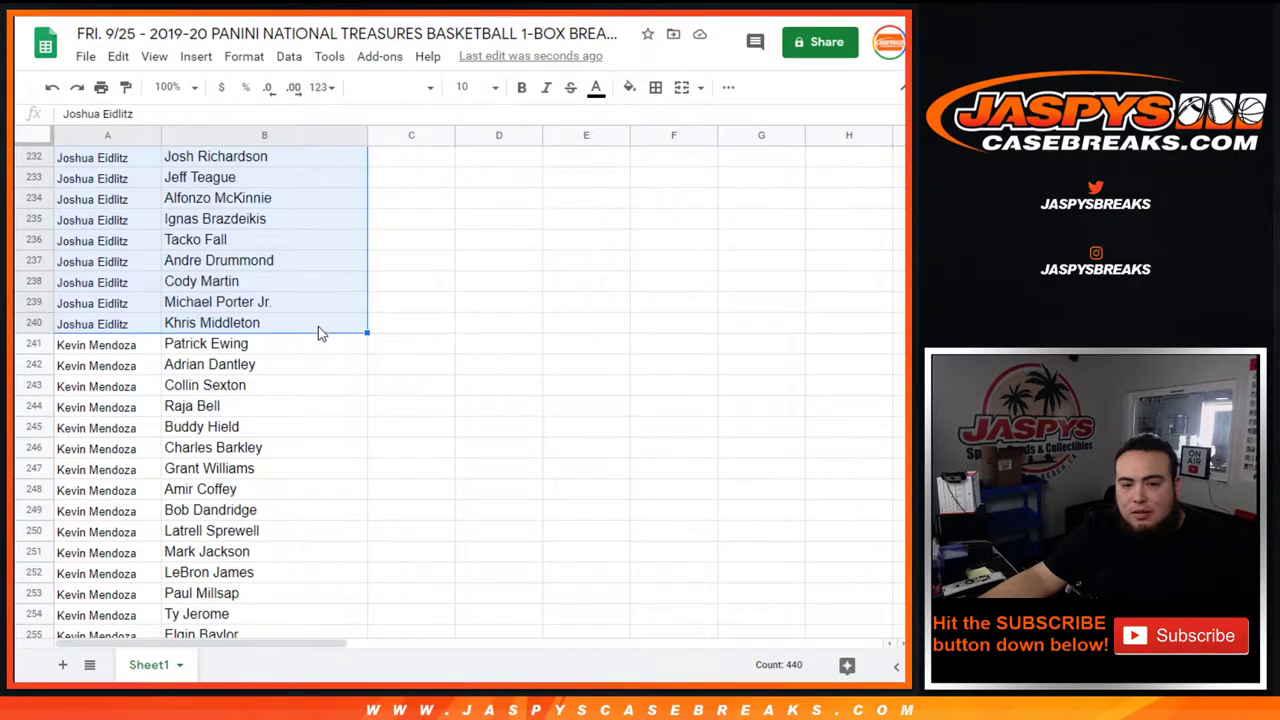
{"action": "left_click", "coordinate": [304, 491]}
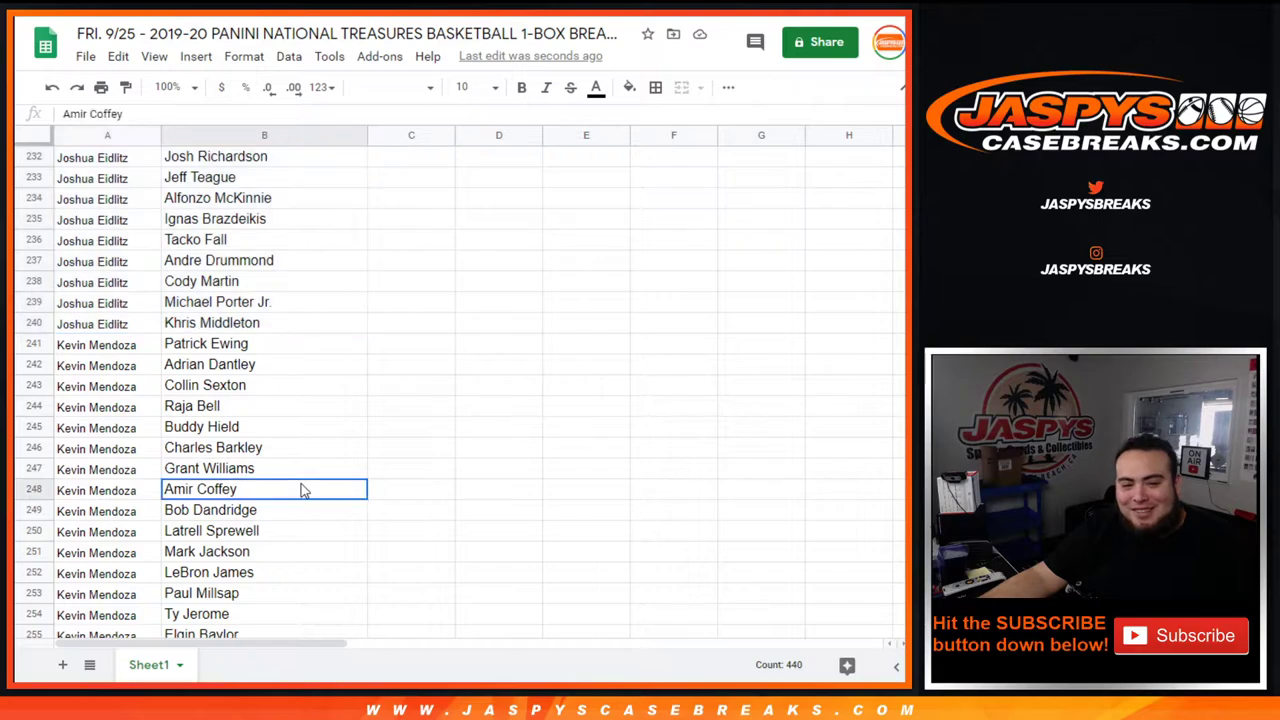
{"action": "scroll", "coordinate": [240, 352], "scroll_direction": "down", "scroll_amount": 3}
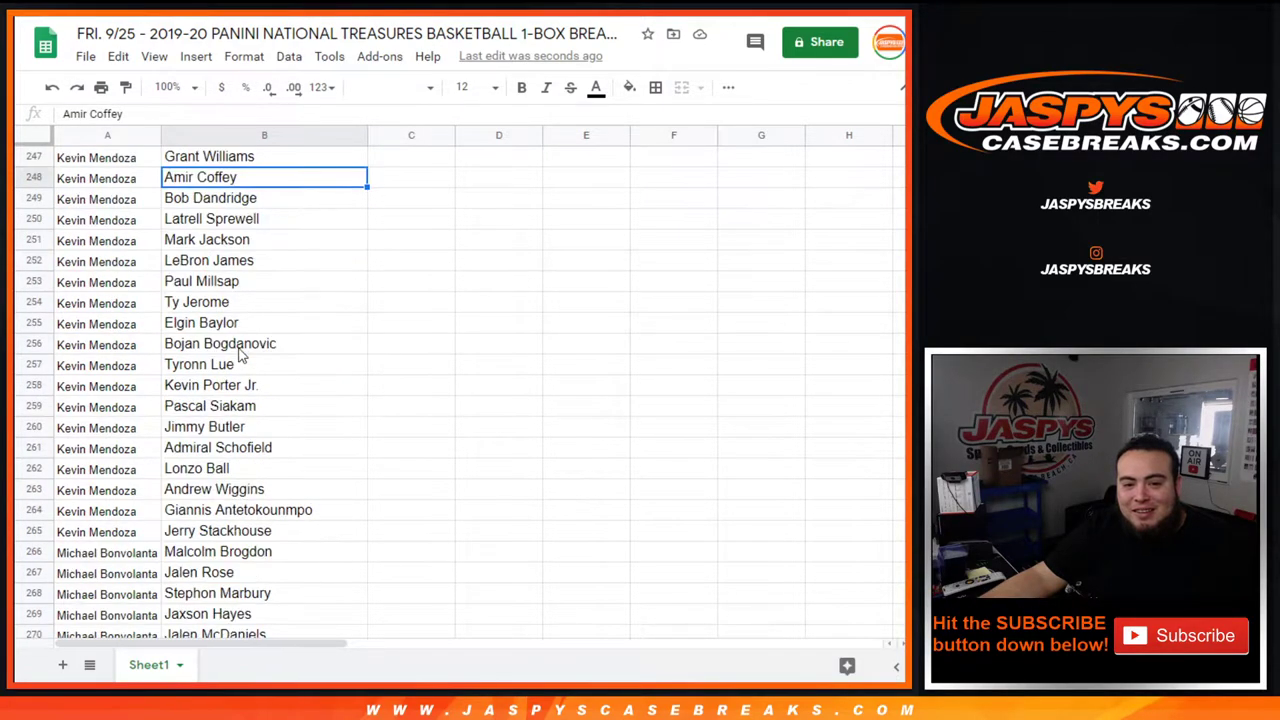
{"action": "scroll", "coordinate": [240, 352], "scroll_direction": "up", "scroll_amount": 2}
{"action": "left_click_drag", "start_coordinate": [113, 178], "coordinate": [309, 474]}
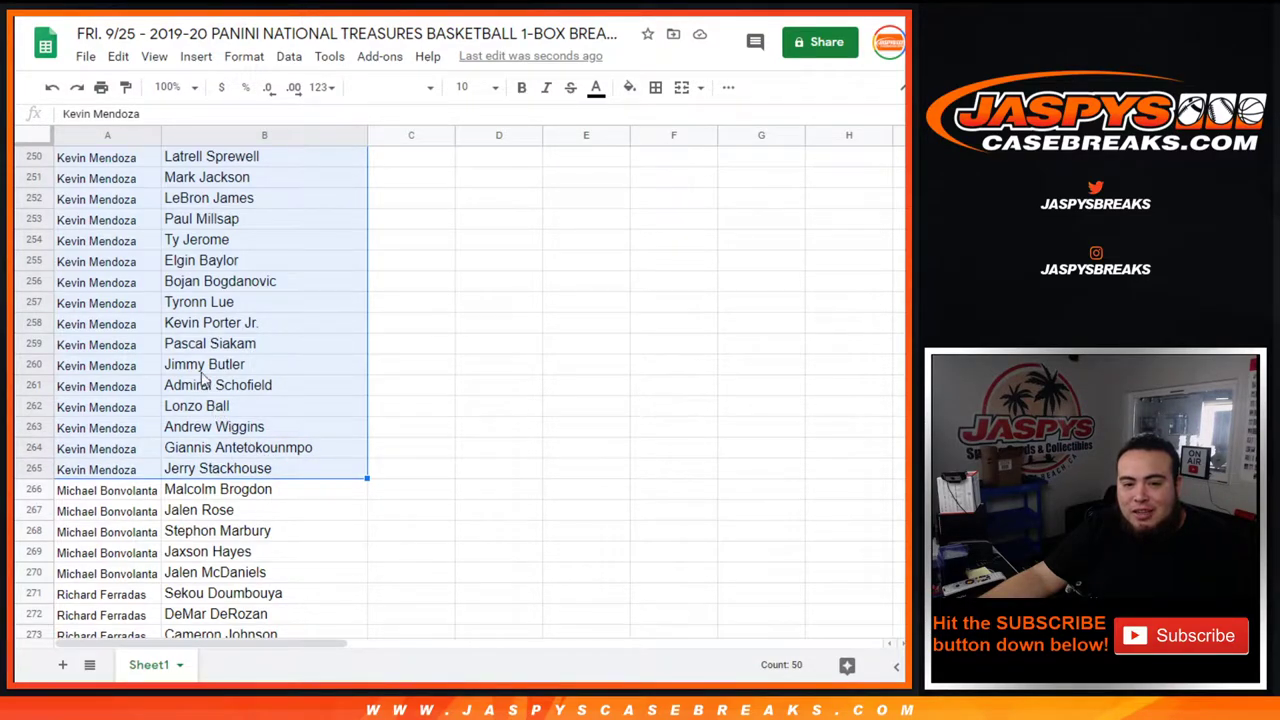
{"action": "scroll", "coordinate": [207, 330], "scroll_direction": "up", "scroll_amount": 2}
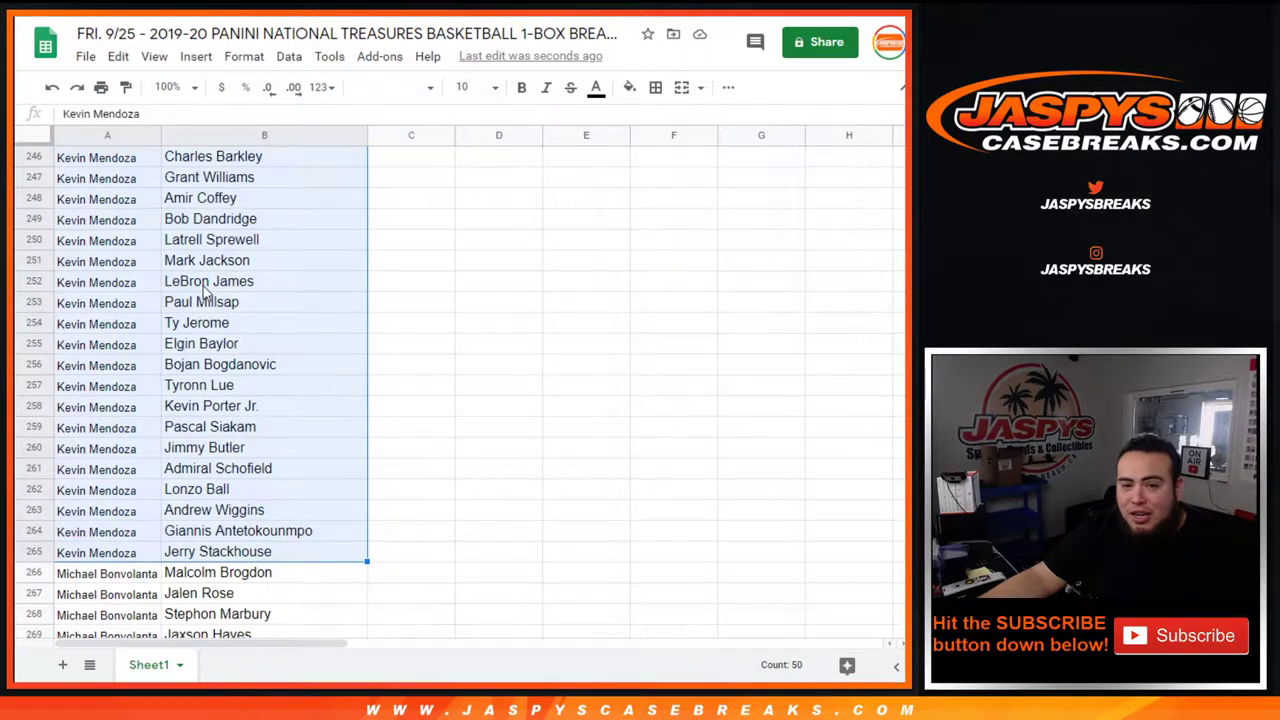
{"action": "scroll", "coordinate": [205, 290], "scroll_direction": "up", "scroll_amount": 4}
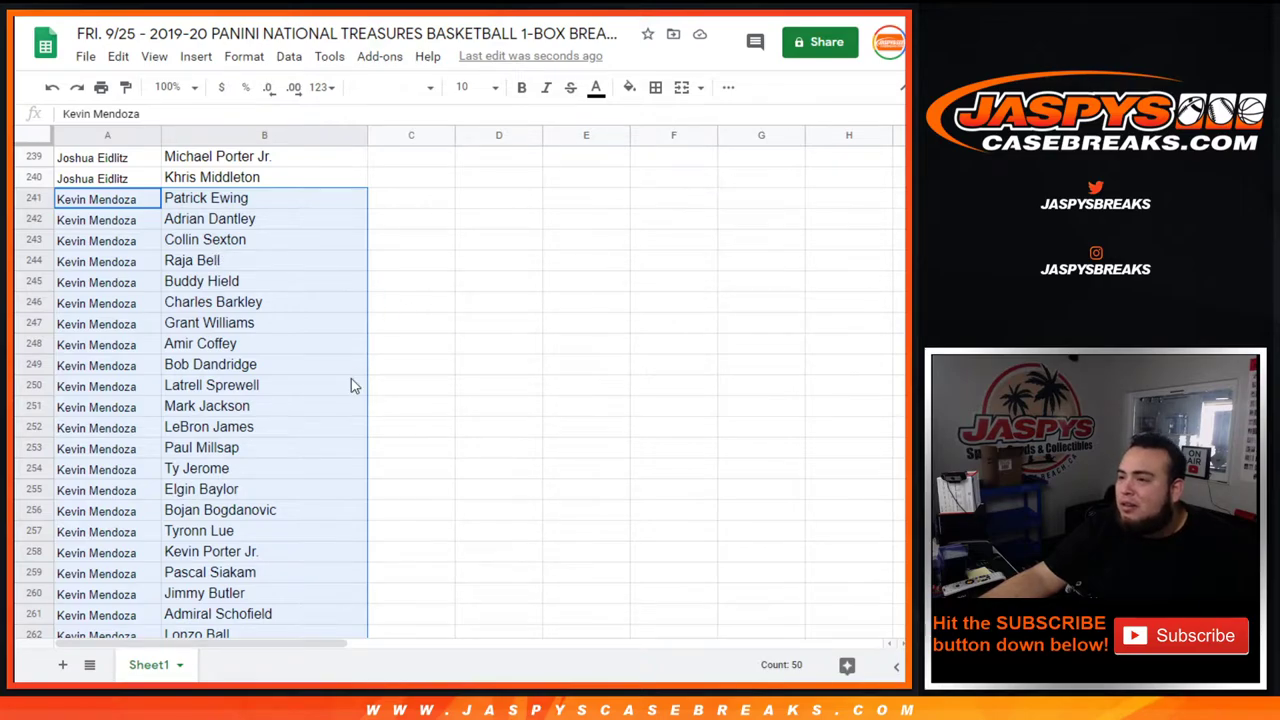
{"action": "scroll", "coordinate": [352, 386], "scroll_direction": "down", "scroll_amount": 3}
{"action": "scroll", "coordinate": [352, 386], "scroll_direction": "down", "scroll_amount": 5}
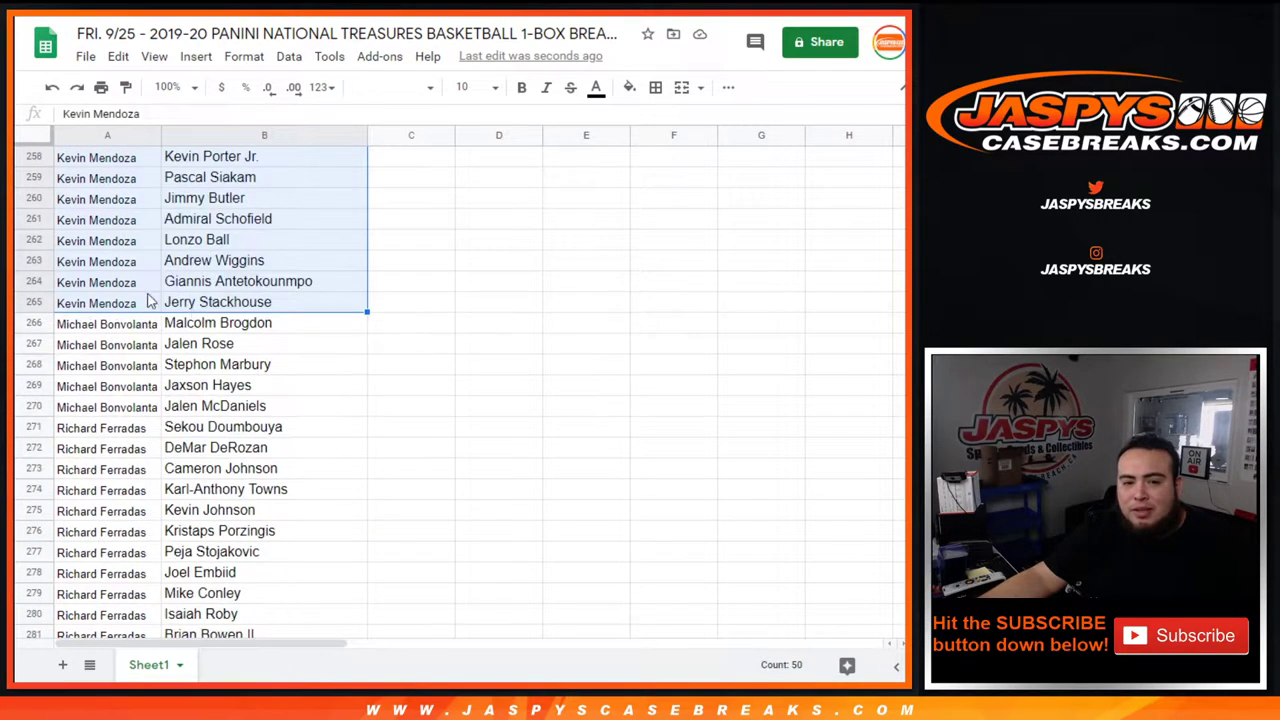
{"action": "left_click_drag", "start_coordinate": [100, 325], "coordinate": [308, 420]}
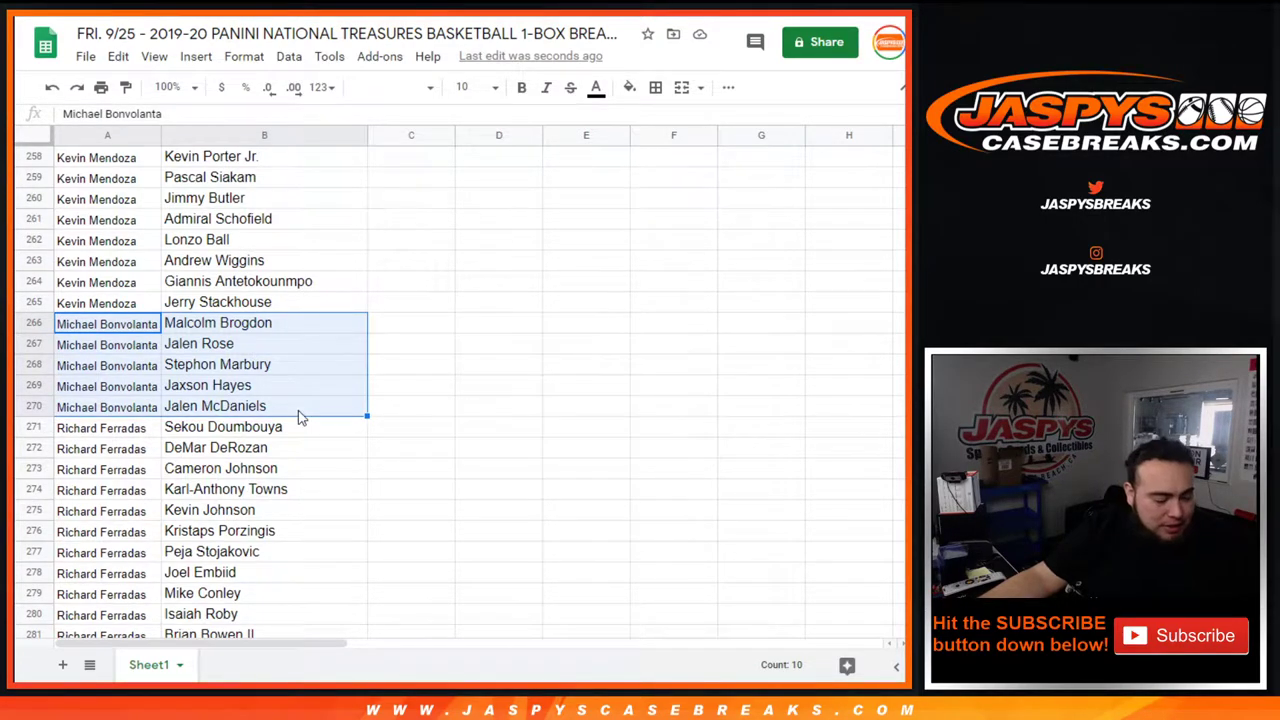
{"action": "scroll", "coordinate": [290, 420], "scroll_direction": "down", "scroll_amount": 3}
{"action": "left_click_drag", "start_coordinate": [85, 283], "coordinate": [323, 460]}
{"action": "scroll", "coordinate": [310, 385], "scroll_direction": "down", "scroll_amount": 3}
{"action": "scroll", "coordinate": [314, 457], "scroll_direction": "down", "scroll_amount": 3}
{"action": "scroll", "coordinate": [450, 430], "scroll_direction": "up", "scroll_amount": 4}
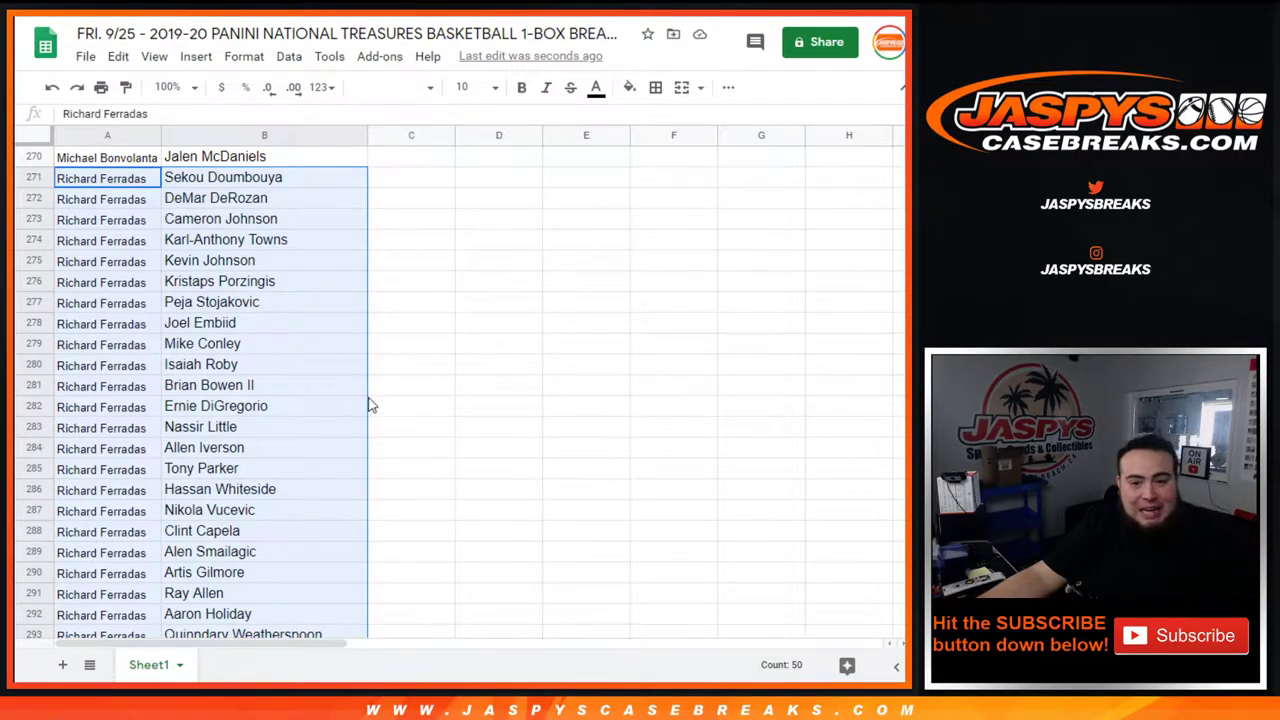
{"action": "scroll", "coordinate": [314, 358], "scroll_direction": "down", "scroll_amount": 2}
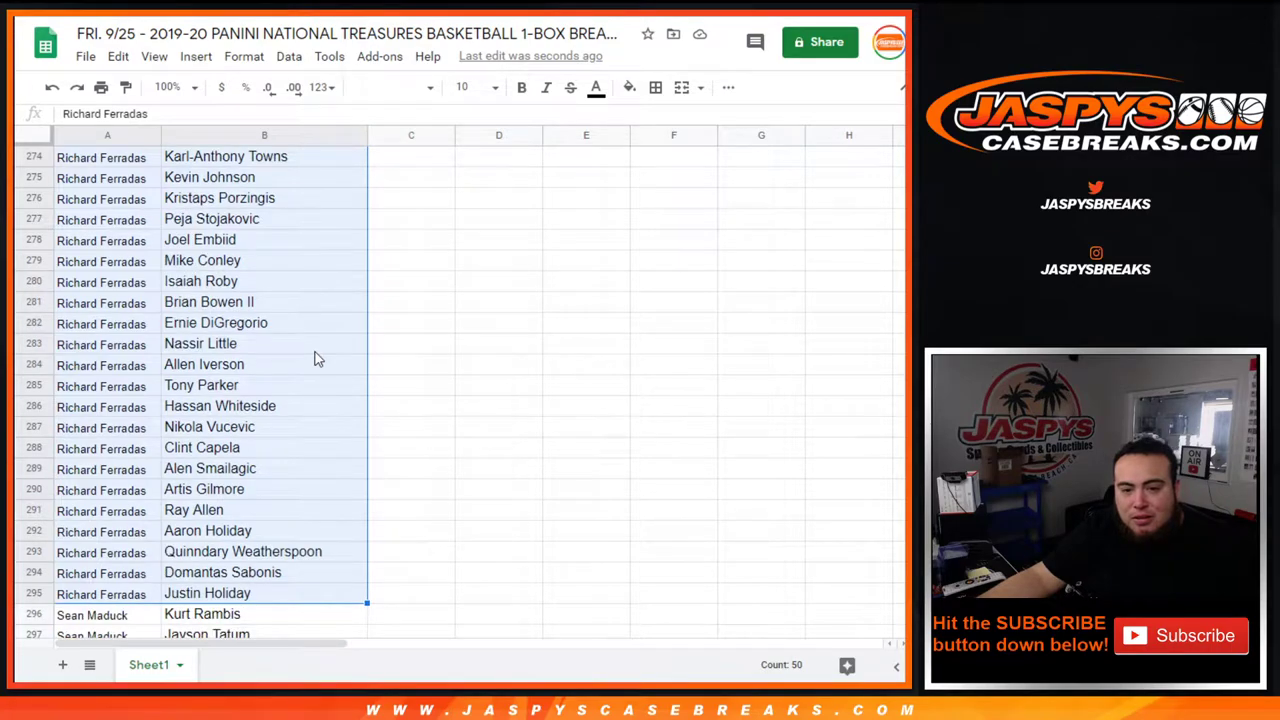
{"action": "scroll", "coordinate": [314, 358], "scroll_direction": "down", "scroll_amount": 8}
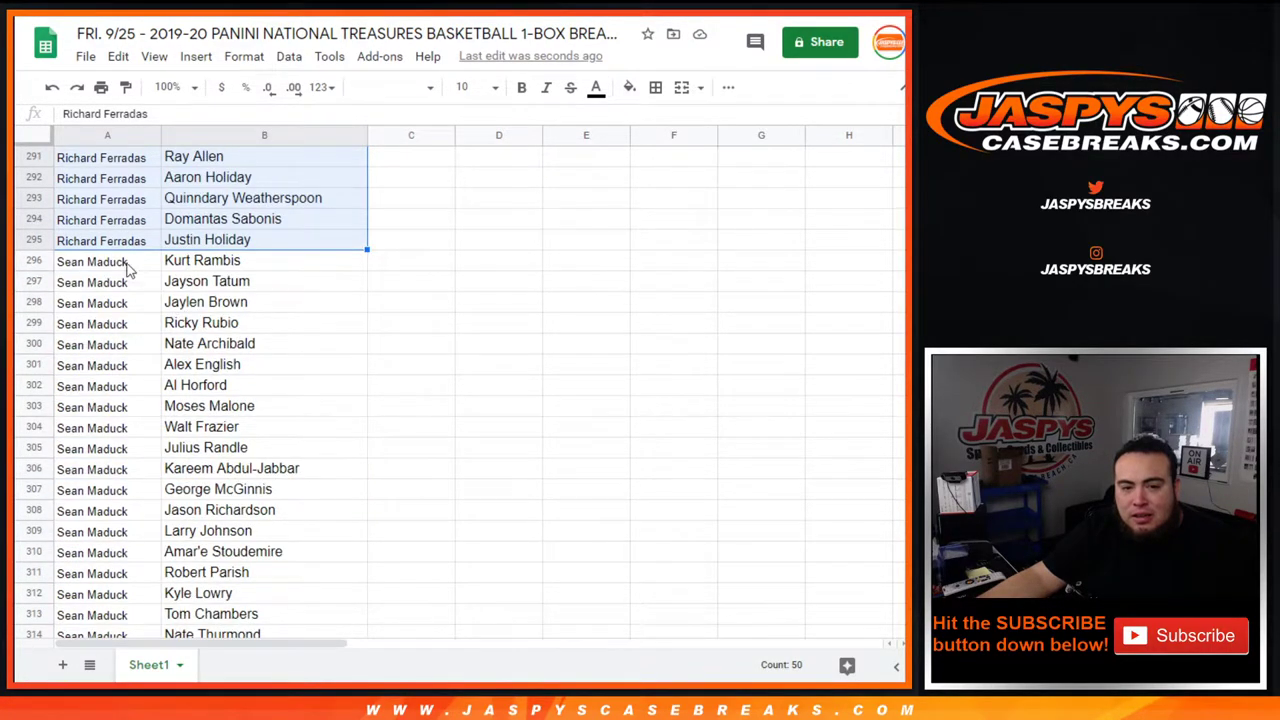
{"action": "left_click_drag", "start_coordinate": [127, 268], "coordinate": [307, 458]}
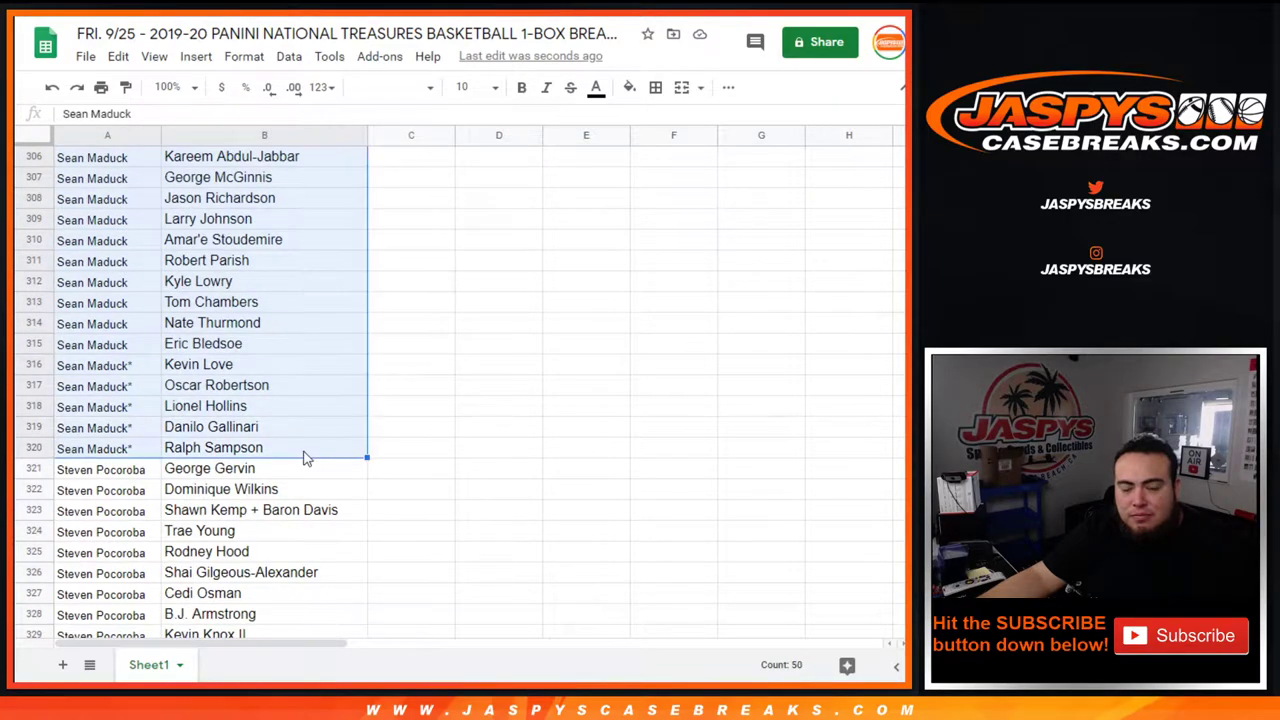
{"action": "scroll", "coordinate": [476, 378], "scroll_direction": "up", "scroll_amount": 6}
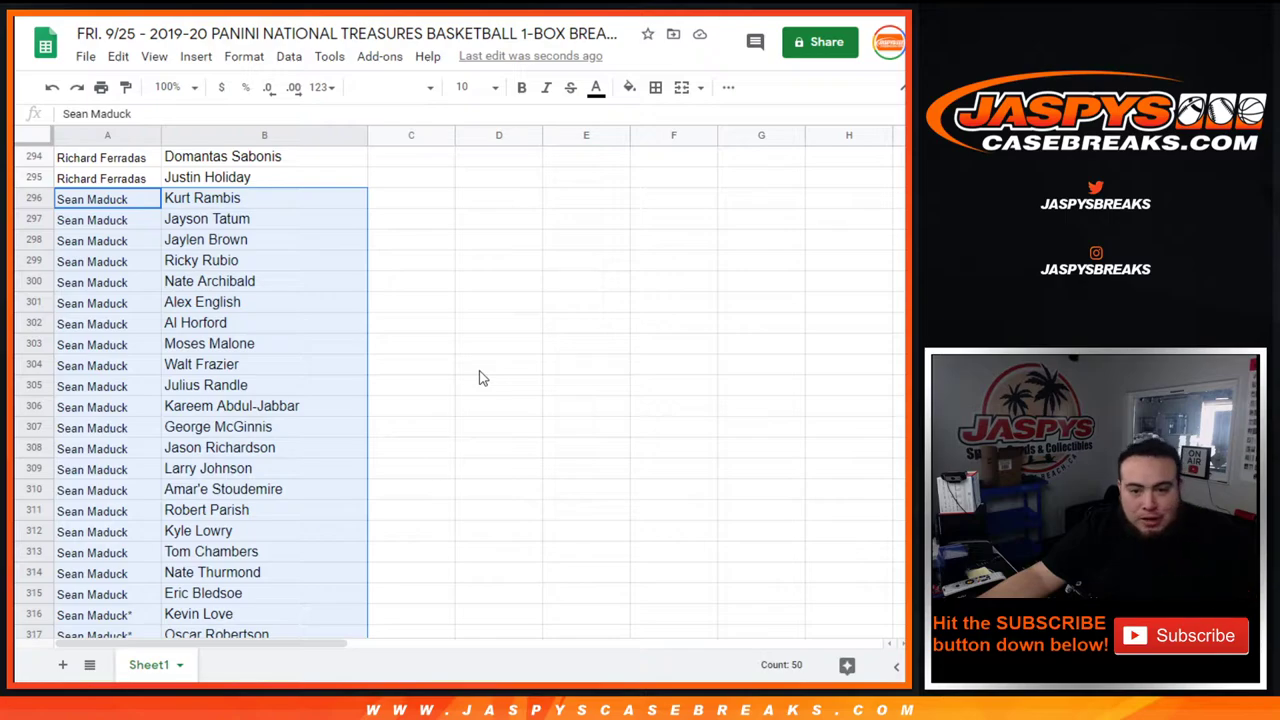
{"action": "scroll", "coordinate": [348, 343], "scroll_direction": "down", "scroll_amount": 1}
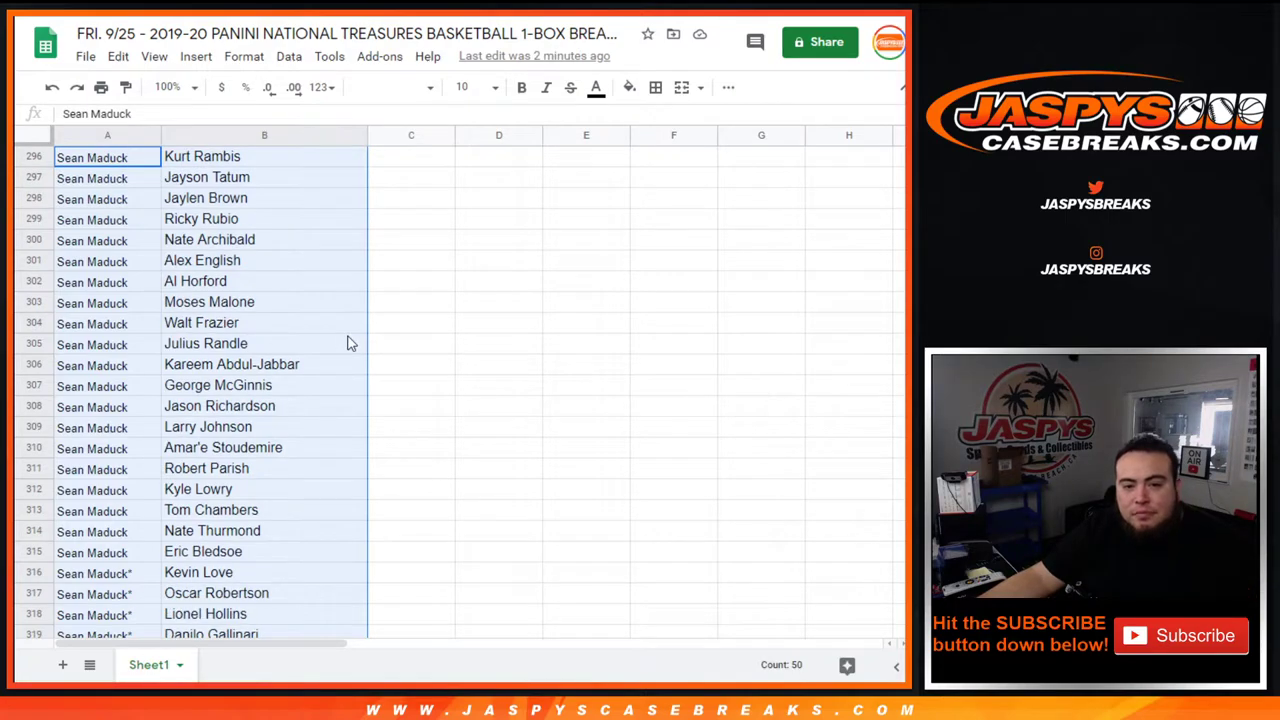
{"action": "scroll", "coordinate": [348, 343], "scroll_direction": "down", "scroll_amount": 1}
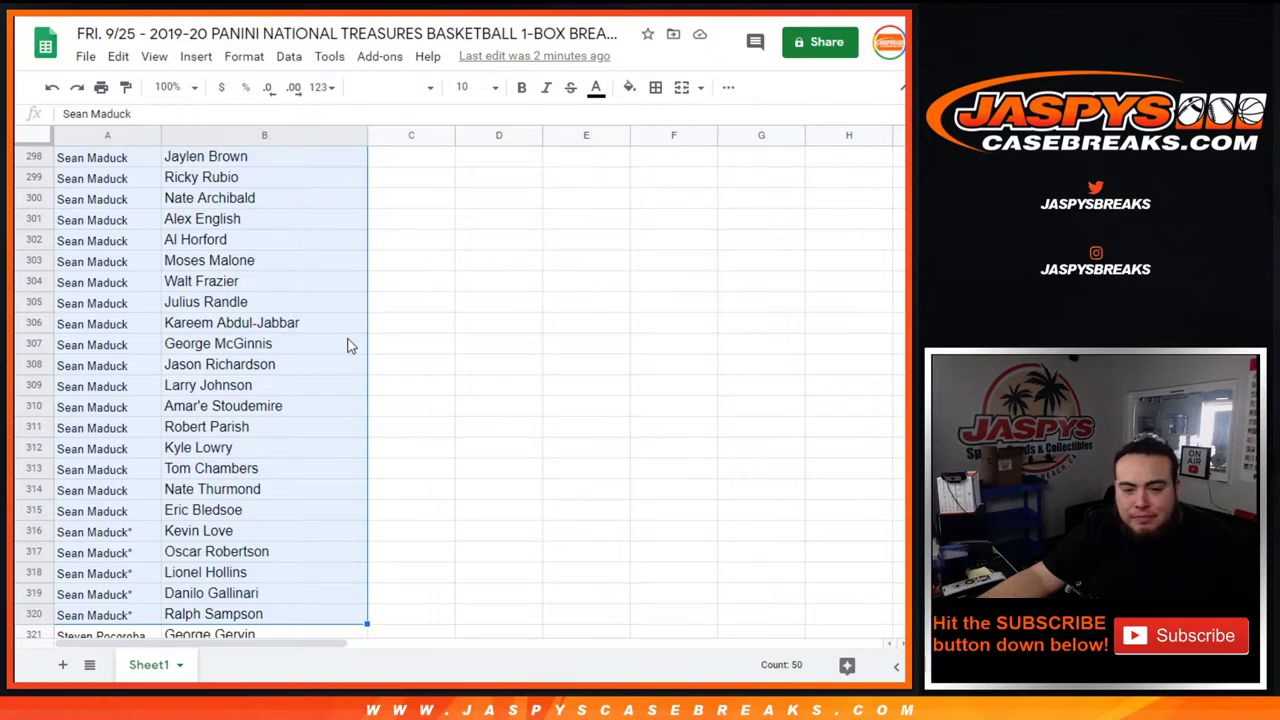
{"action": "scroll", "coordinate": [348, 344], "scroll_direction": "down", "scroll_amount": 1}
{"action": "scroll", "coordinate": [348, 344], "scroll_direction": "down", "scroll_amount": 1}
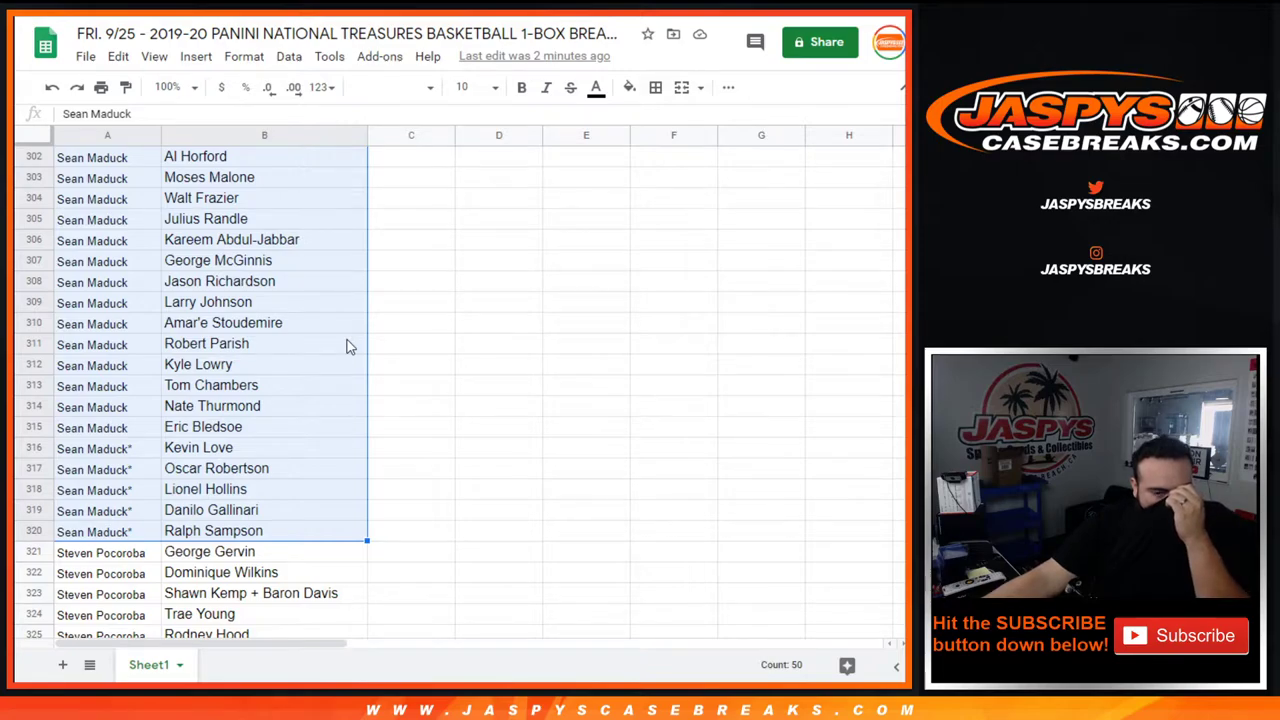
{"action": "scroll", "coordinate": [343, 360], "scroll_direction": "down", "scroll_amount": 5}
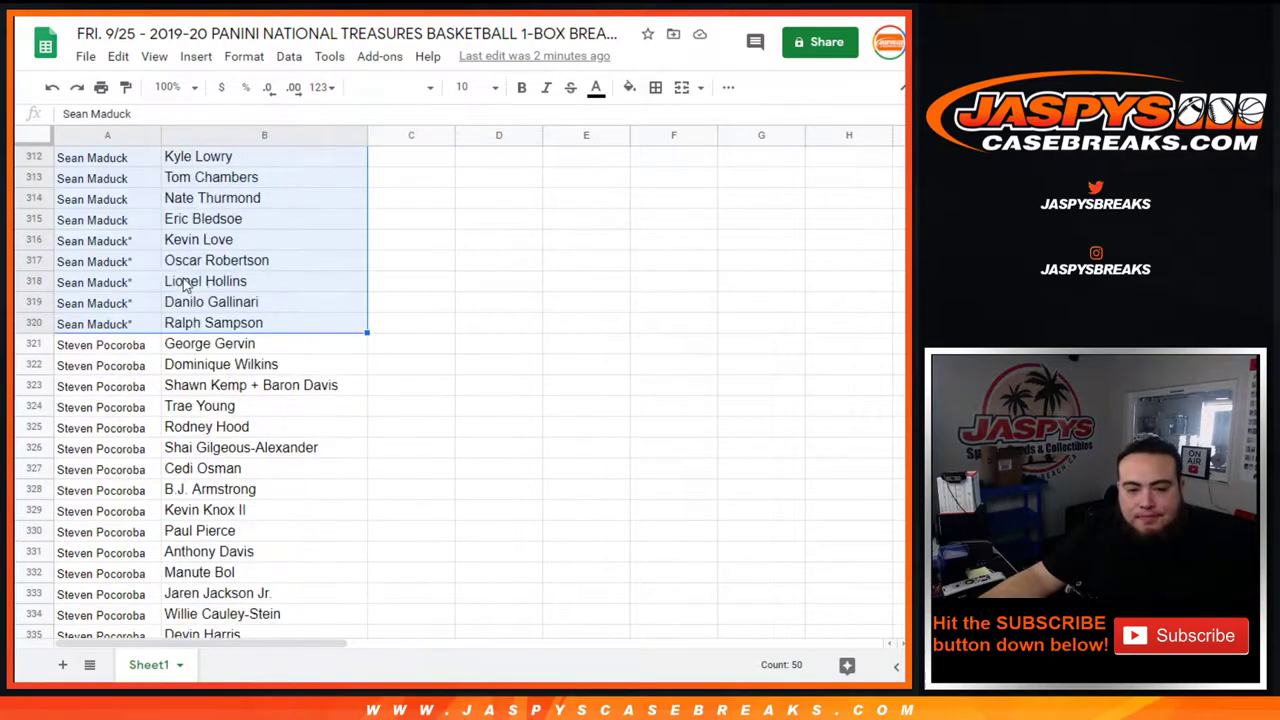
{"action": "left_click_drag", "start_coordinate": [122, 250], "coordinate": [275, 490]}
{"action": "scroll", "coordinate": [573, 312], "scroll_direction": "up", "scroll_amount": 3}
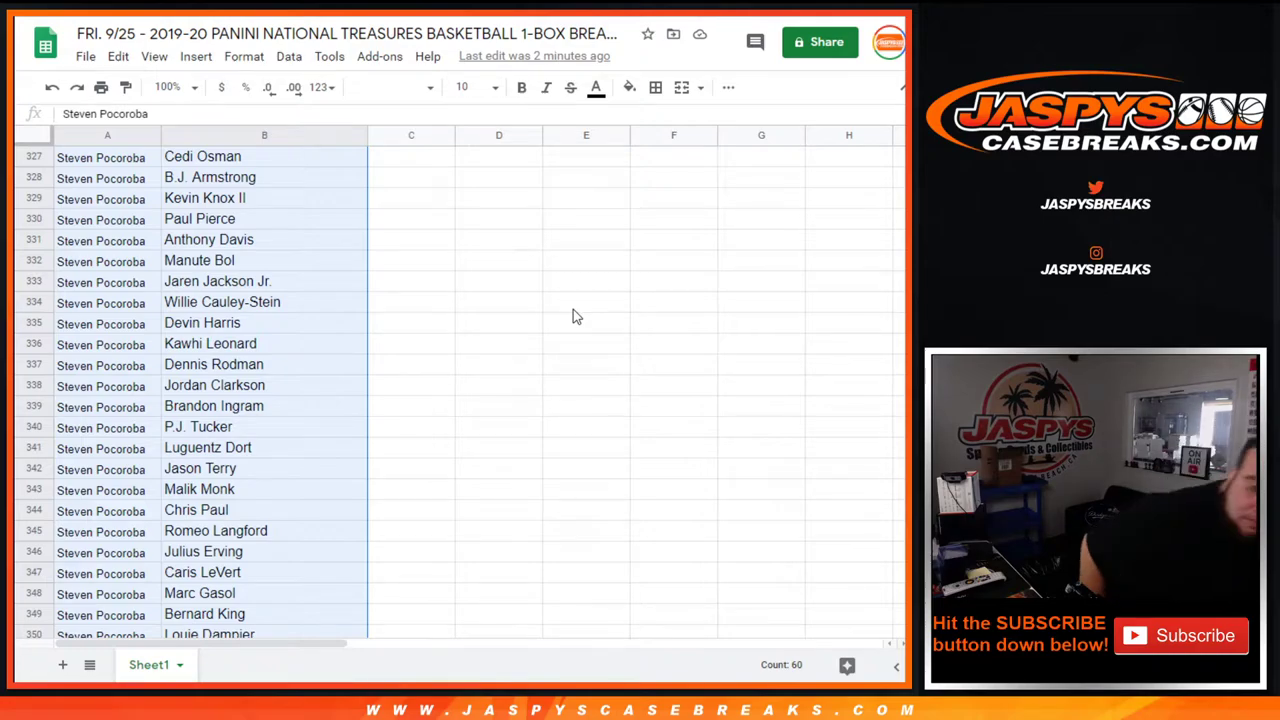
{"action": "scroll", "coordinate": [90, 470], "scroll_direction": "up", "scroll_amount": 3}
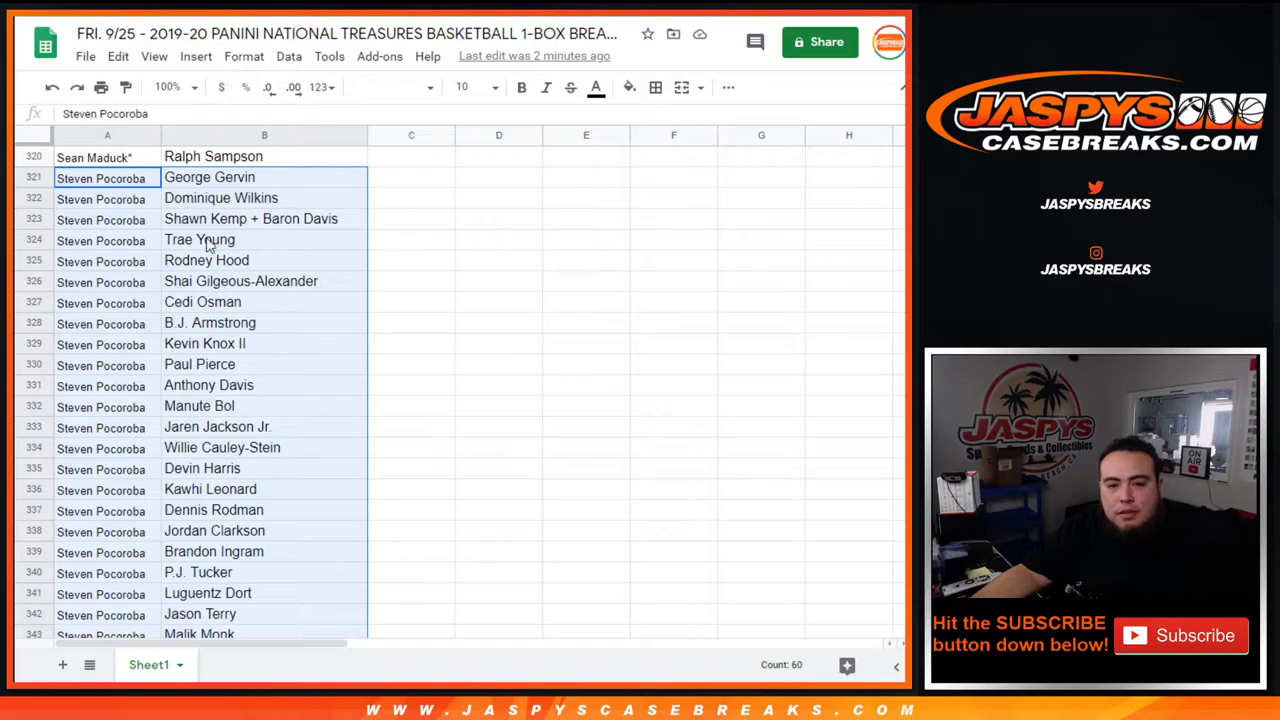
{"action": "scroll", "coordinate": [224, 283], "scroll_direction": "down", "scroll_amount": 2}
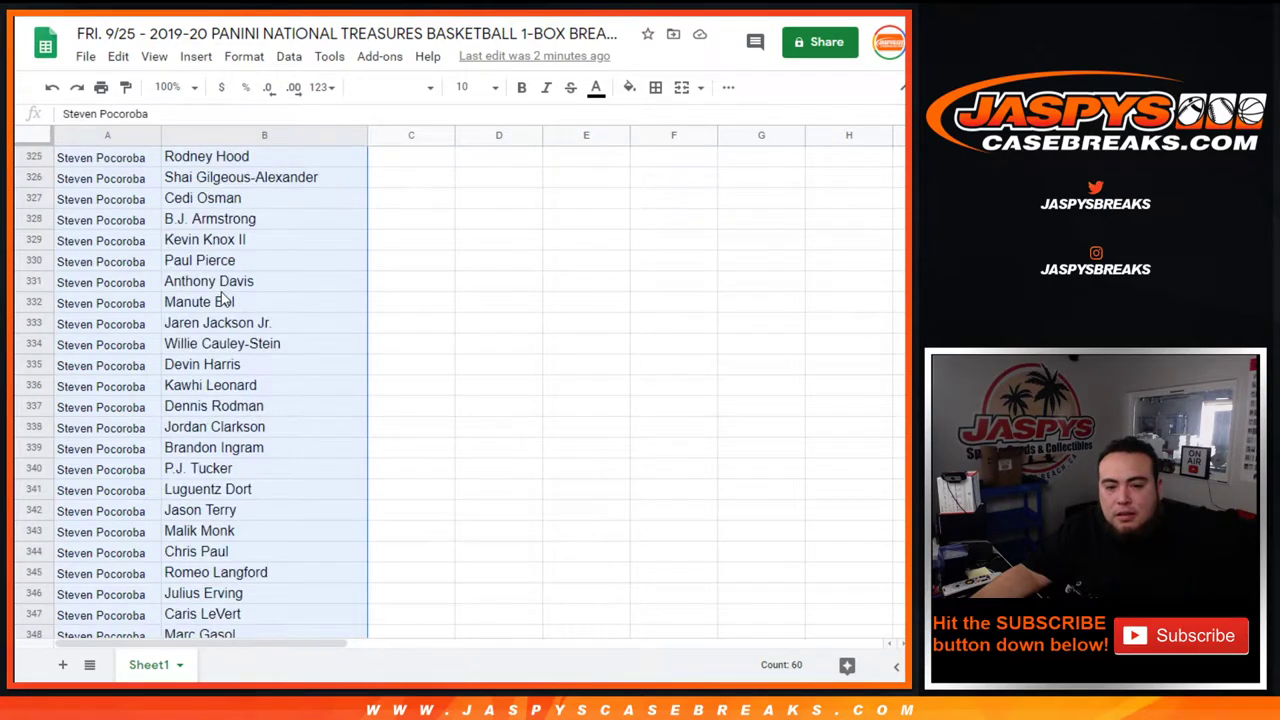
{"action": "scroll", "coordinate": [249, 391], "scroll_direction": "down", "scroll_amount": 3}
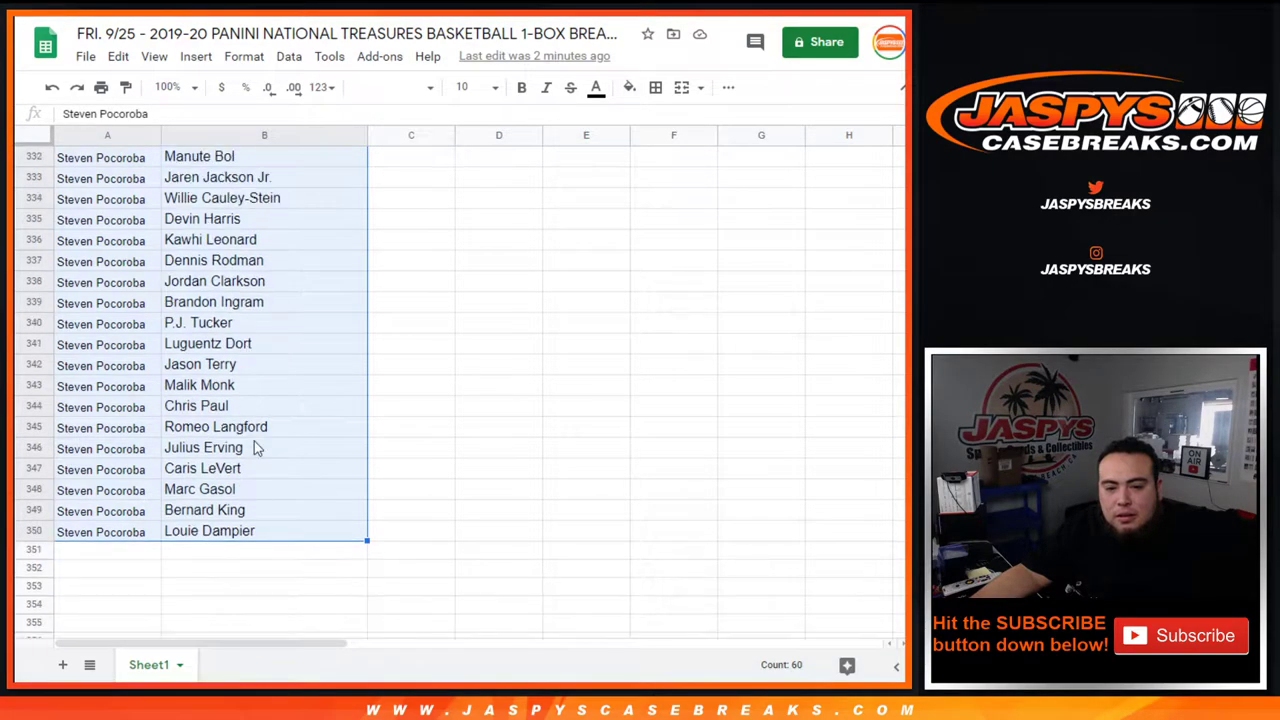
{"action": "scroll", "coordinate": [240, 489], "scroll_direction": "up", "scroll_amount": 20}
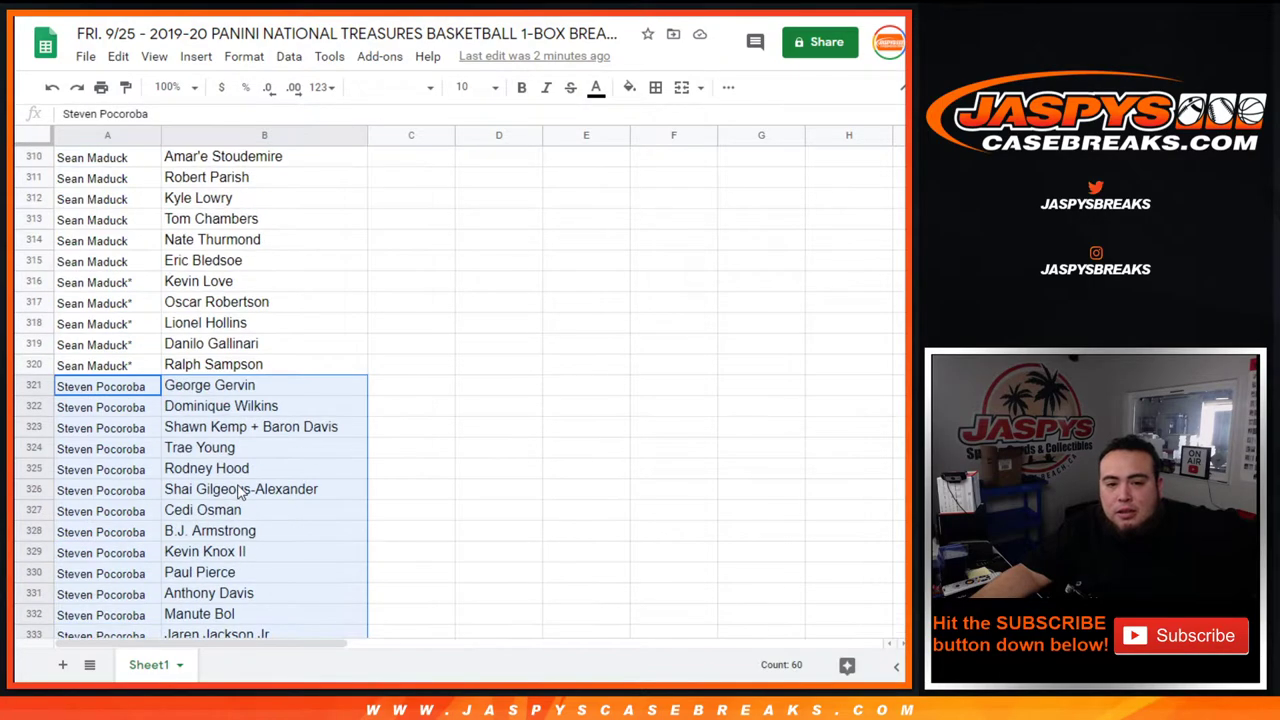
{"action": "scroll", "coordinate": [240, 489], "scroll_direction": "up", "scroll_amount": 4}
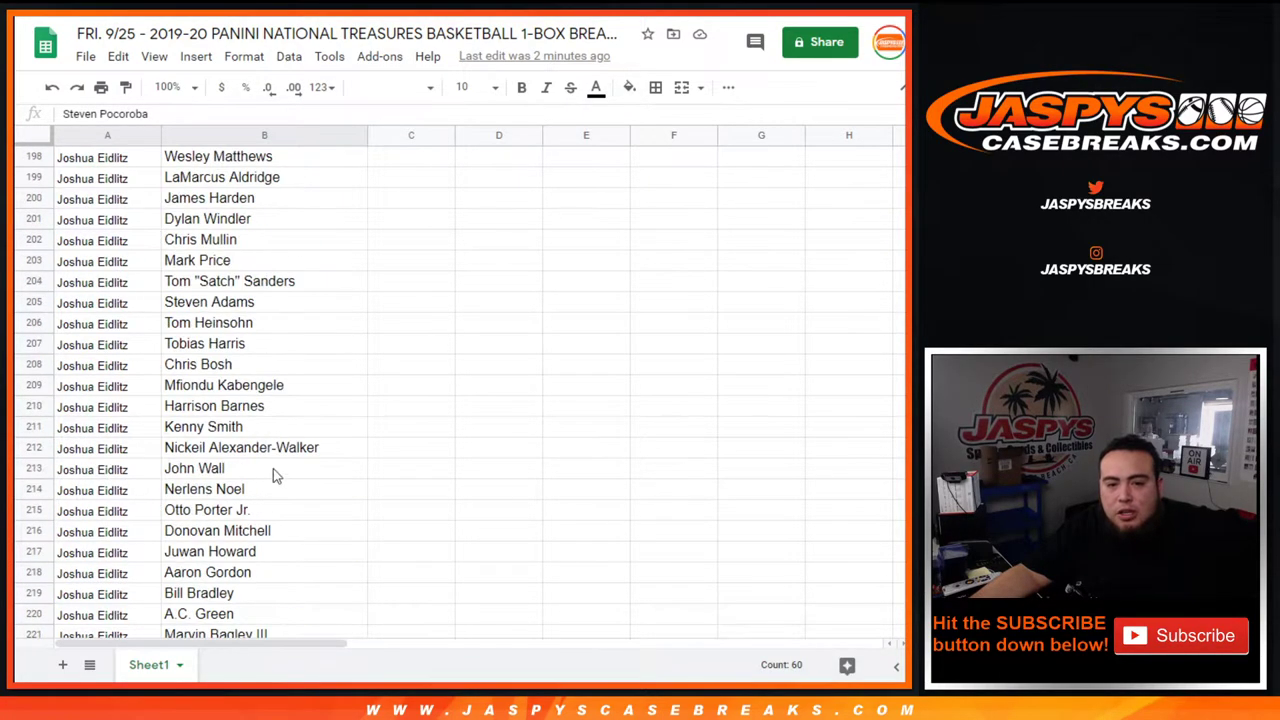
{"action": "left_click", "coordinate": [351, 412]}
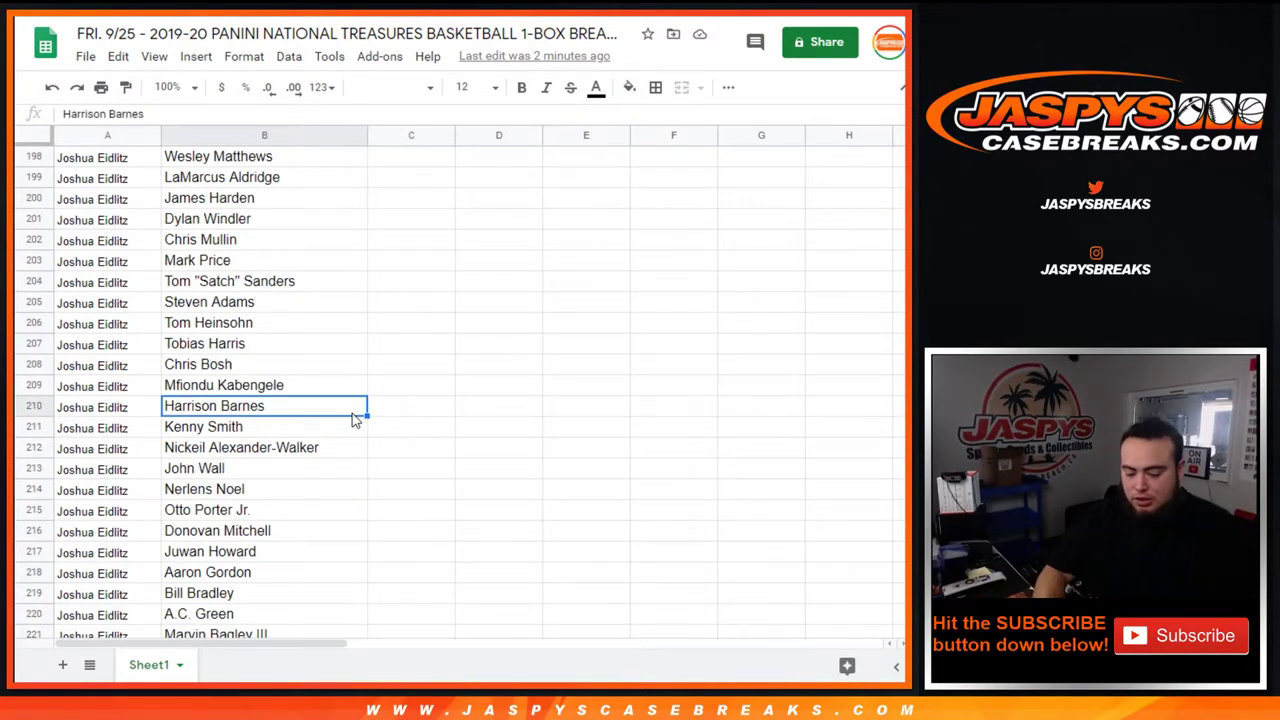
{"action": "key", "text": "ctrl+f"}
{"action": "type", "text": "zion"}
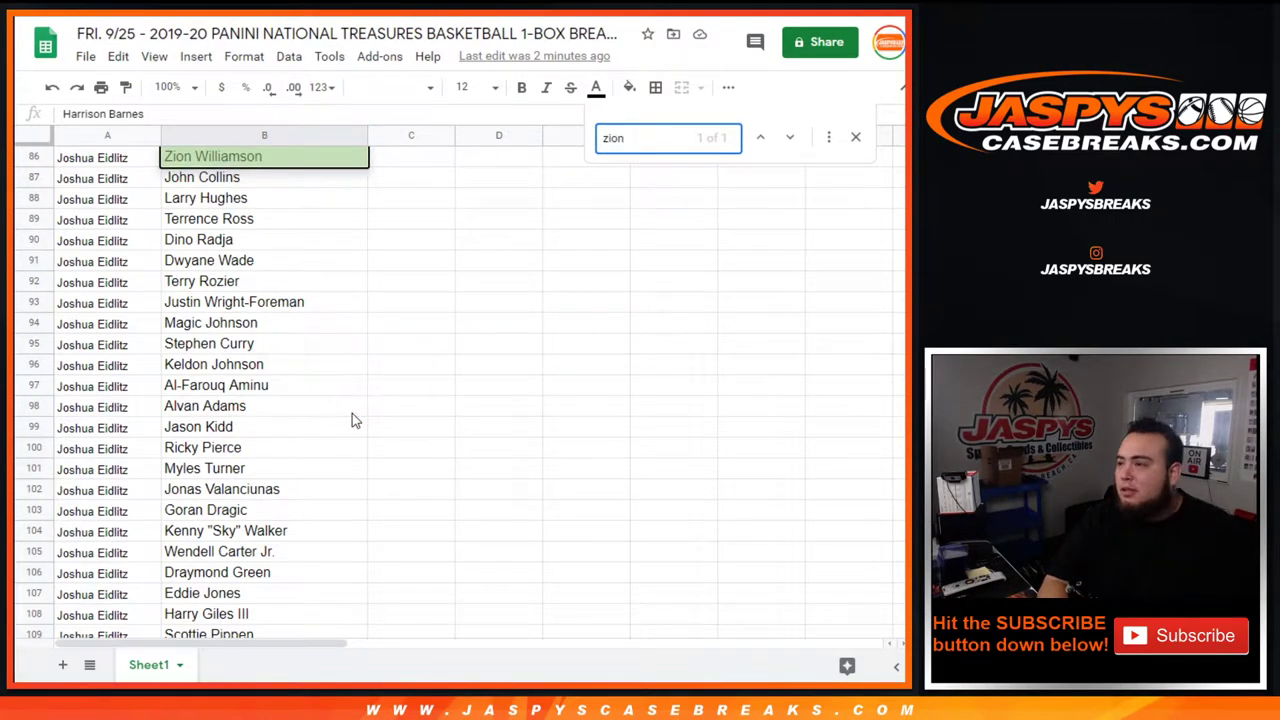
{"action": "key", "text": "BackSpace"}
{"action": "key", "text": "BackSpace"}
{"action": "key", "text": "BackSpace"}
{"action": "key", "text": "BackSpace"}
{"action": "type", "text": "ja mo"}
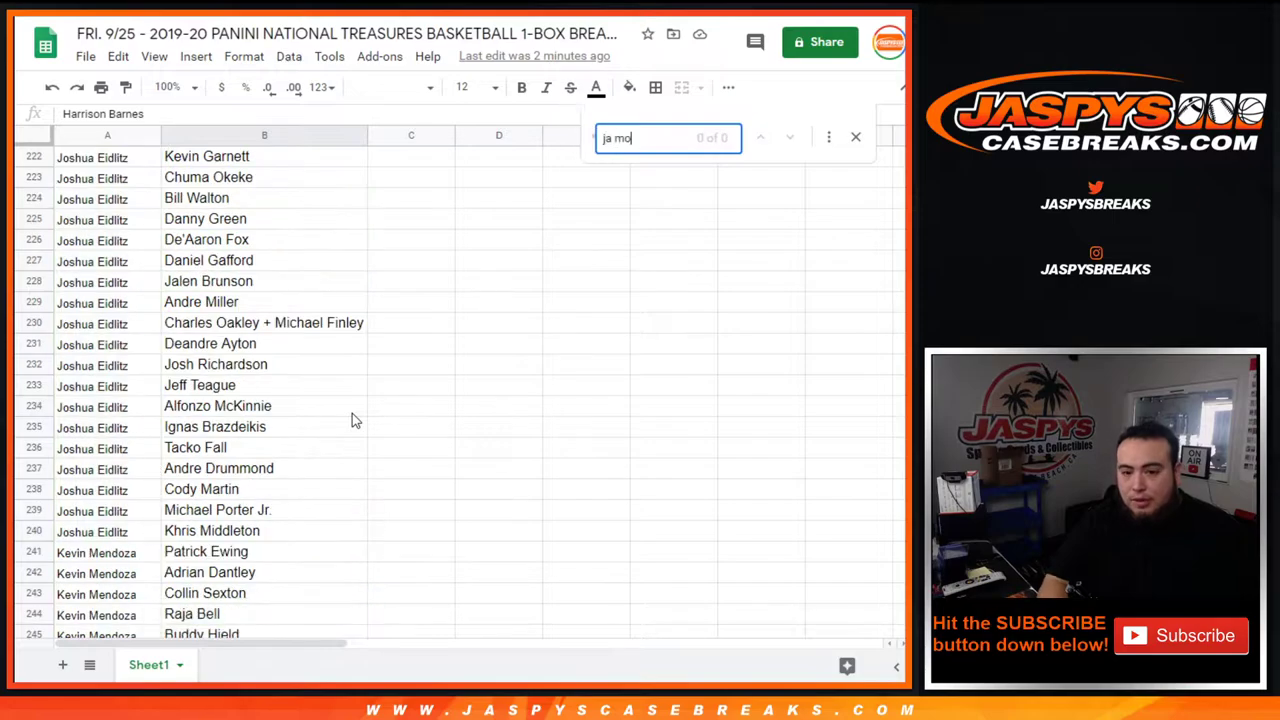
{"action": "type", "text": "rna"}
{"action": "key", "text": "BackSpace"}
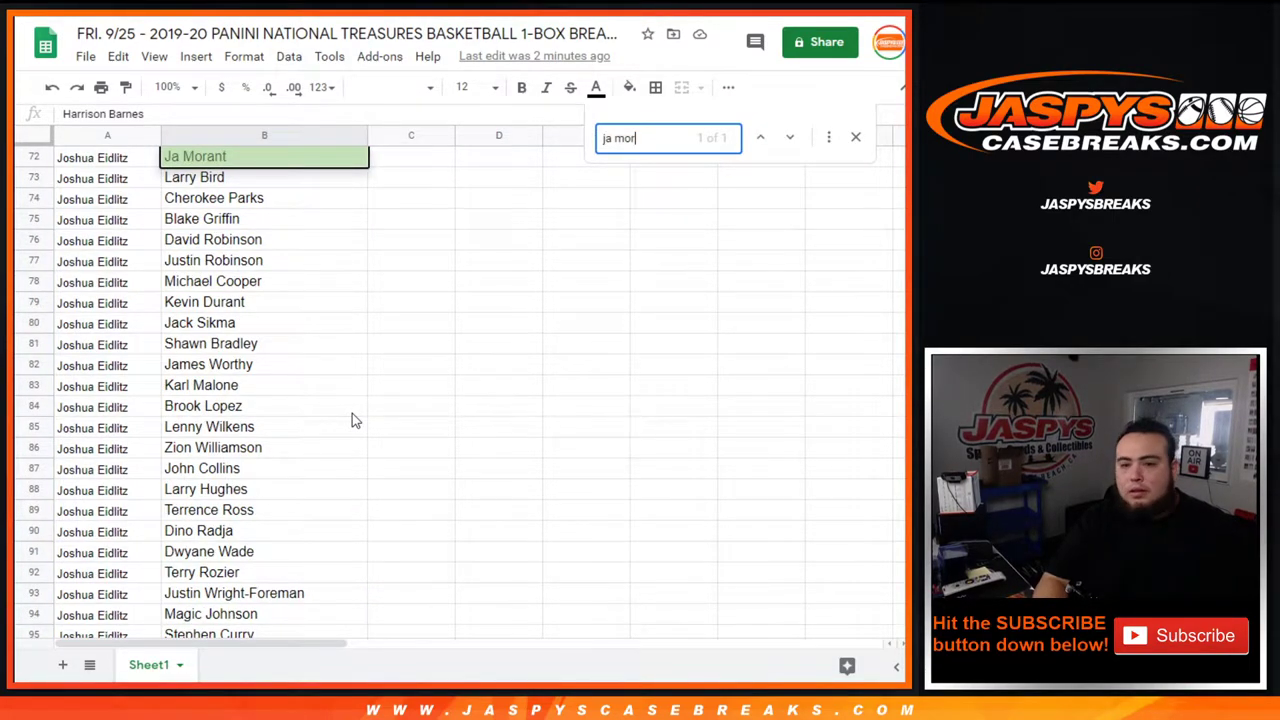
{"action": "key", "text": "BackSpace"}
{"action": "key", "text": "BackSpace"}
{"action": "key", "text": "BackSpace"}
{"action": "key", "text": "BackSpace"}
{"action": "key", "text": "BackSpace"}
{"action": "key", "text": "BackSpace"}
{"action": "type", "text": "t"}
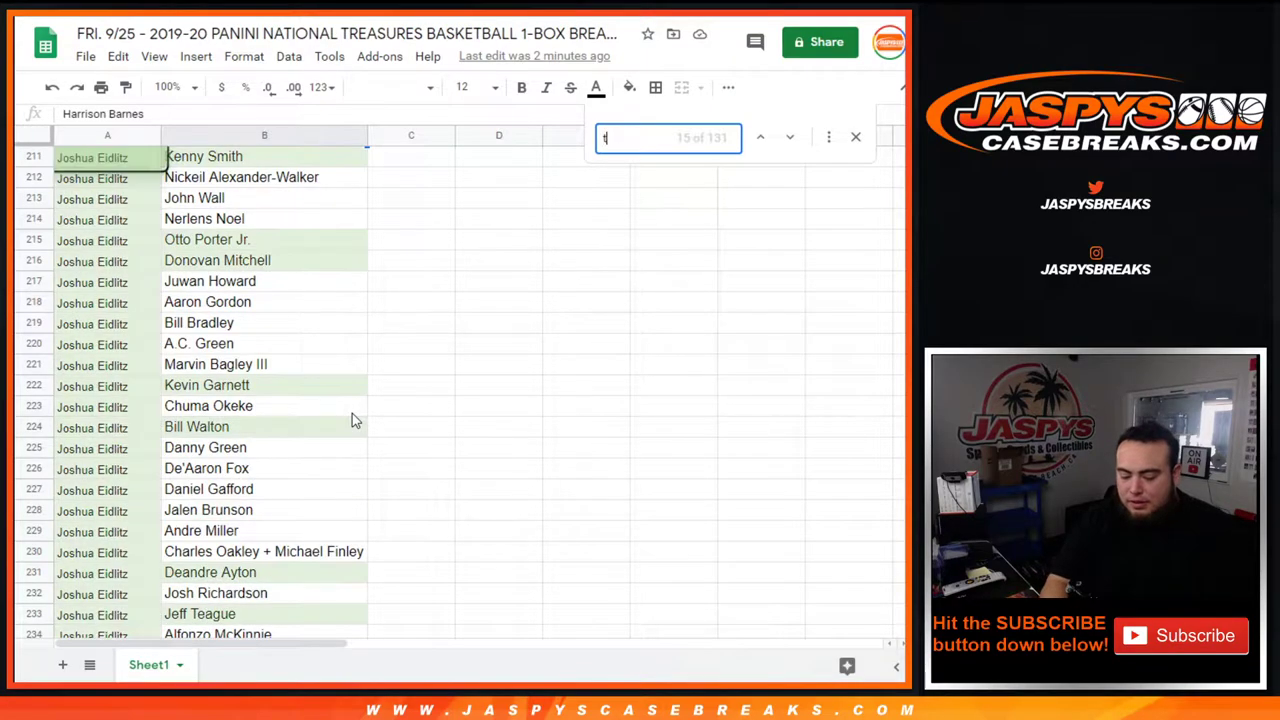
{"action": "type", "text": "yler"}
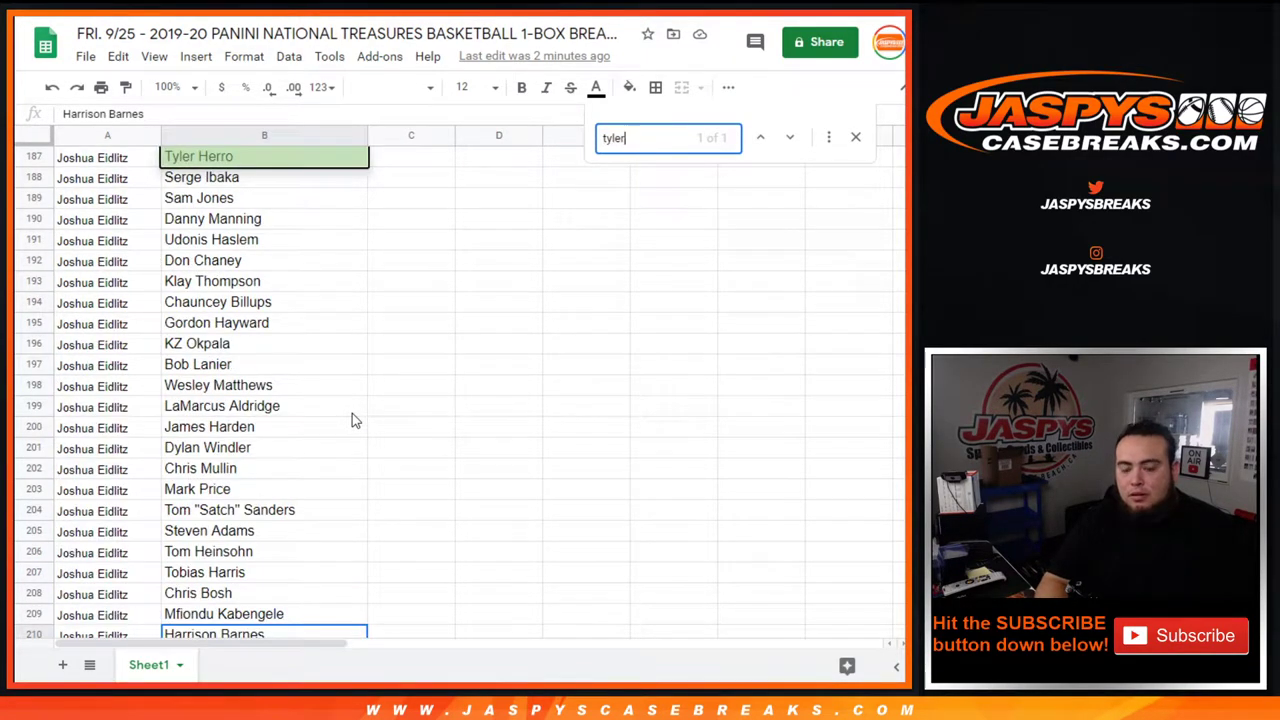
{"action": "key", "text": "BackSpace"}
{"action": "key", "text": "BackSpace"}
{"action": "key", "text": "BackSpace"}
{"action": "key", "text": "BackSpace"}
{"action": "key", "text": "BackSpace"}
{"action": "type", "text": "rui"}
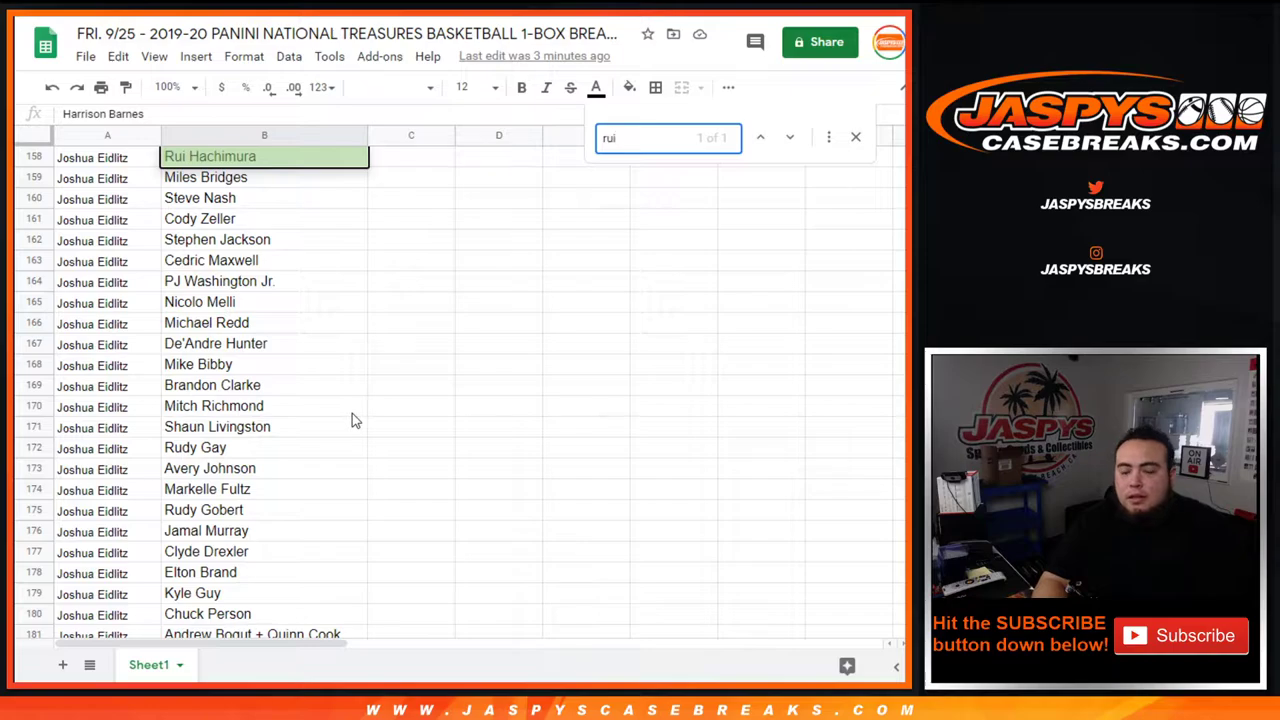
{"action": "key", "text": "BackSpace"}
{"action": "key", "text": "BackSpace"}
{"action": "key", "text": "BackSpace"}
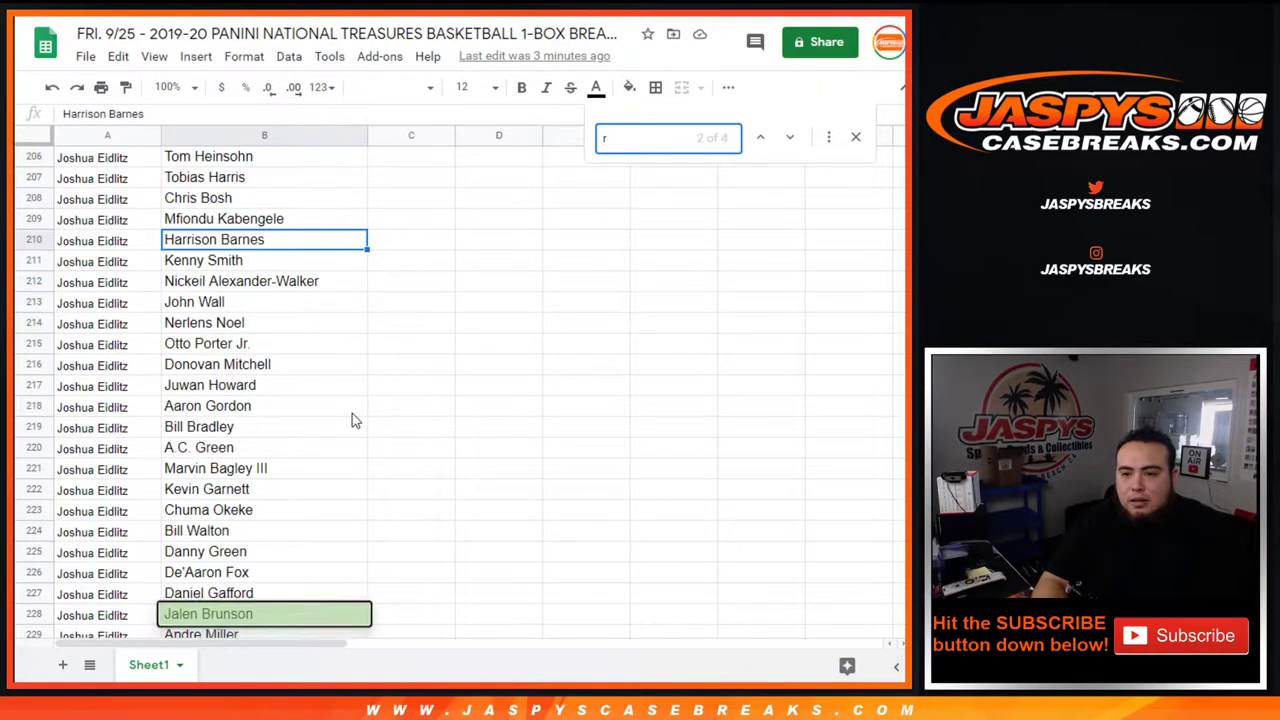
{"action": "scroll", "coordinate": [250, 408], "scroll_direction": "down", "scroll_amount": 10}
{"action": "scroll", "coordinate": [161, 410], "scroll_direction": "up", "scroll_amount": 15}
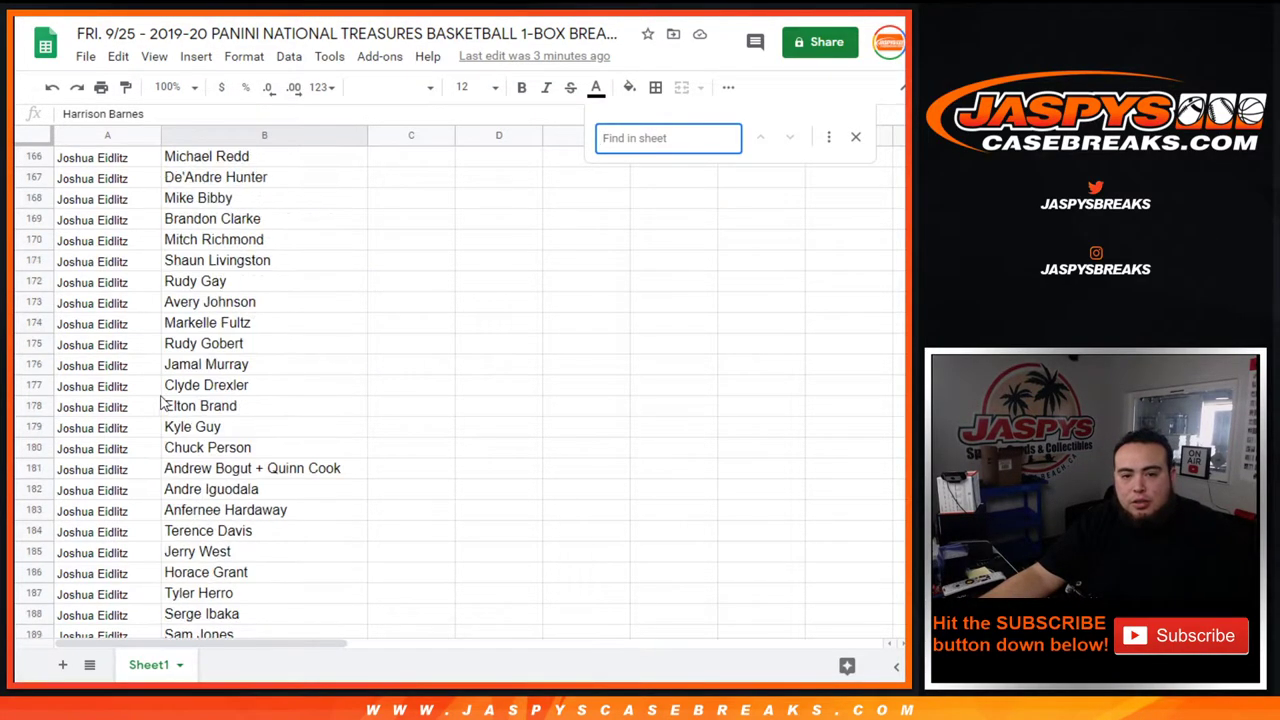
{"action": "scroll", "coordinate": [160, 398], "scroll_direction": "up", "scroll_amount": 13}
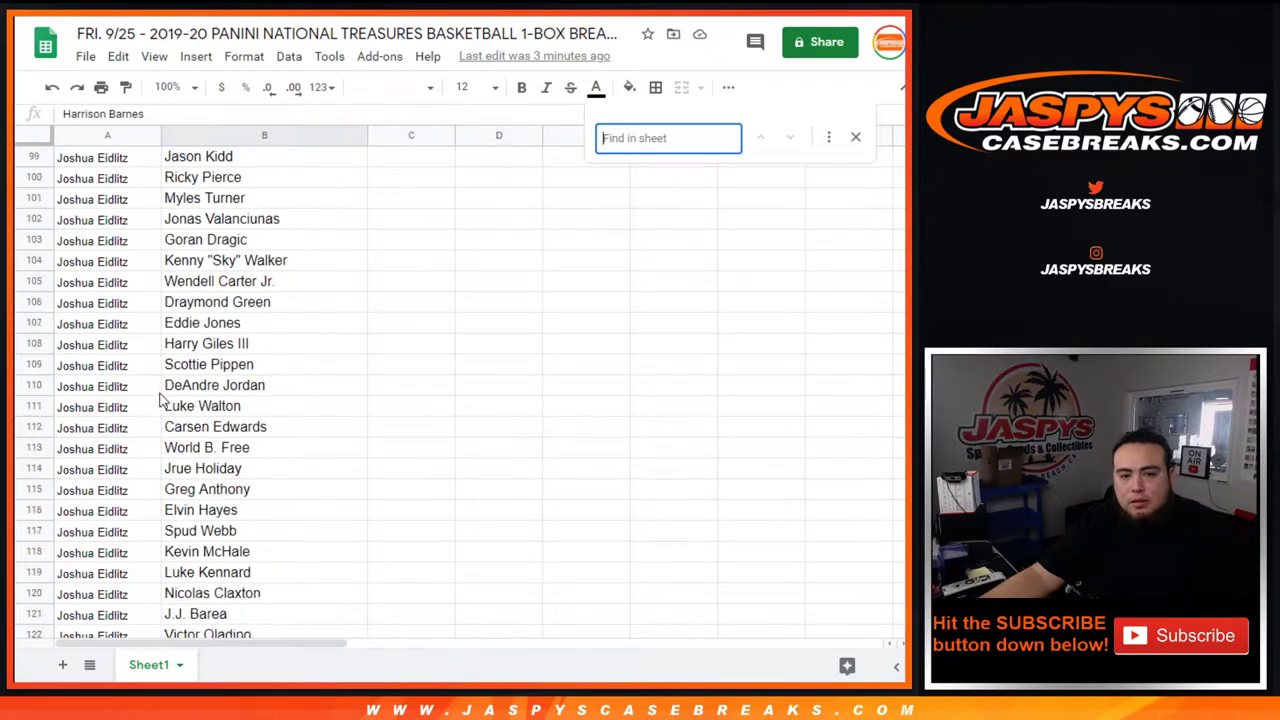
{"action": "scroll", "coordinate": [160, 398], "scroll_direction": "up", "scroll_amount": 12}
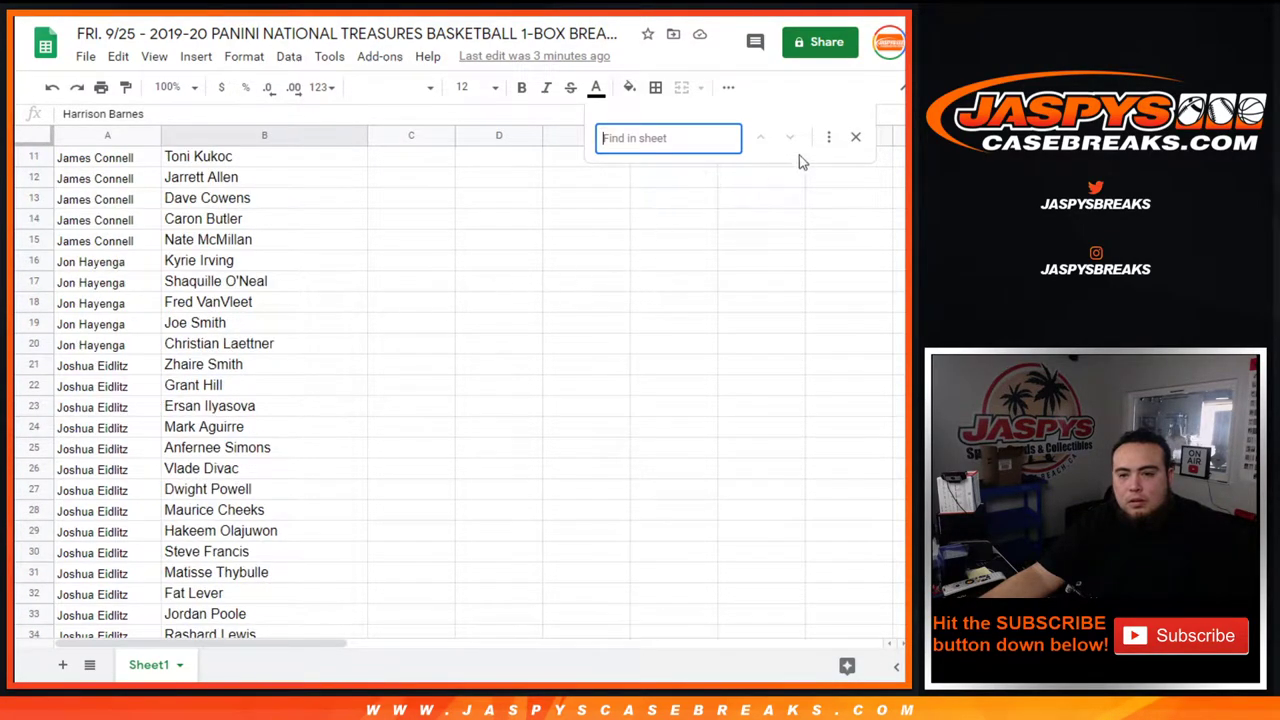
Close the Find box and select rows 21–41, 42–65 and 66–90 to check counts.
{"action": "left_click", "coordinate": [854, 137]}
{"action": "left_click_drag", "start_coordinate": [105, 373], "coordinate": [301, 637]}
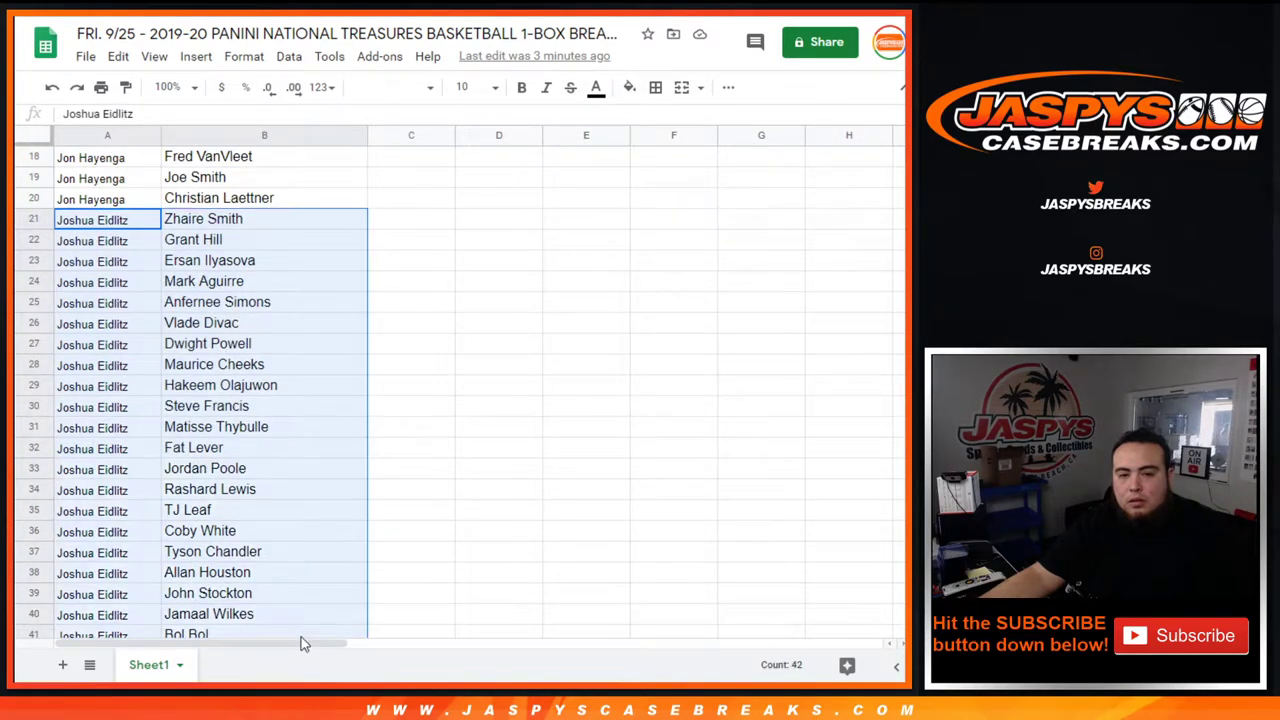
{"action": "scroll", "coordinate": [460, 415], "scroll_direction": "down", "scroll_amount": 1}
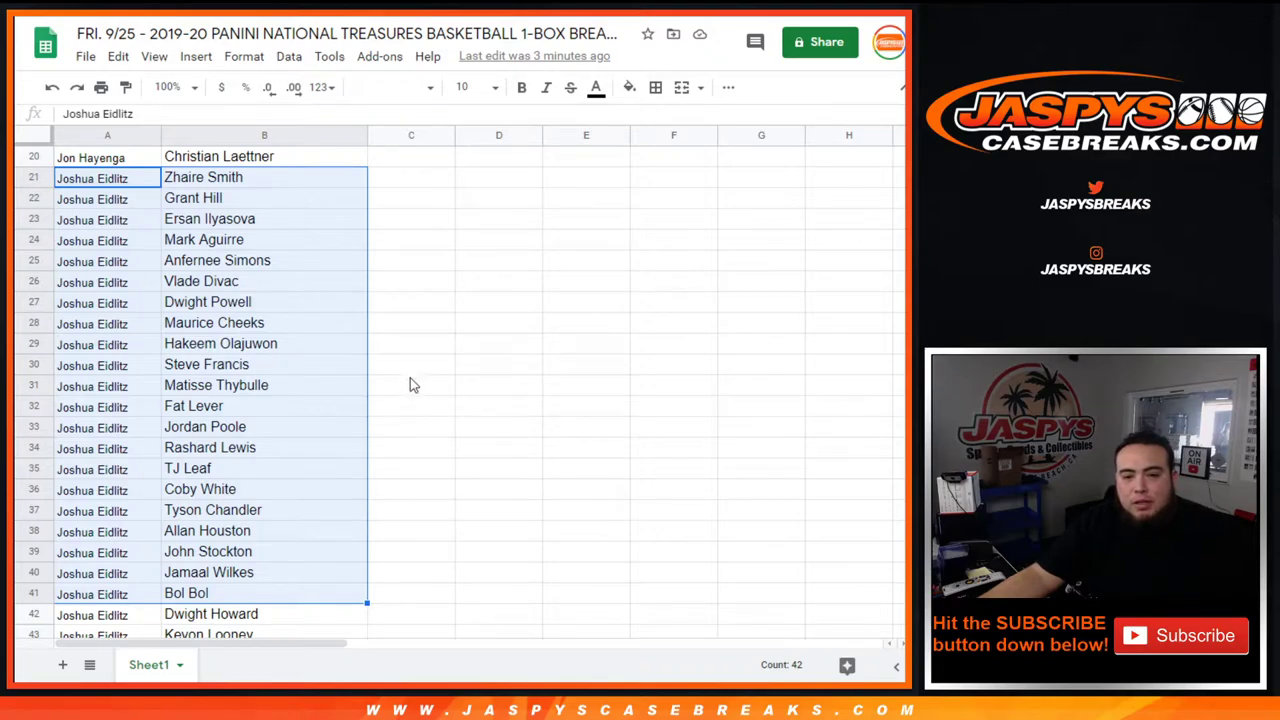
{"action": "scroll", "coordinate": [440, 414], "scroll_direction": "down", "scroll_amount": 6}
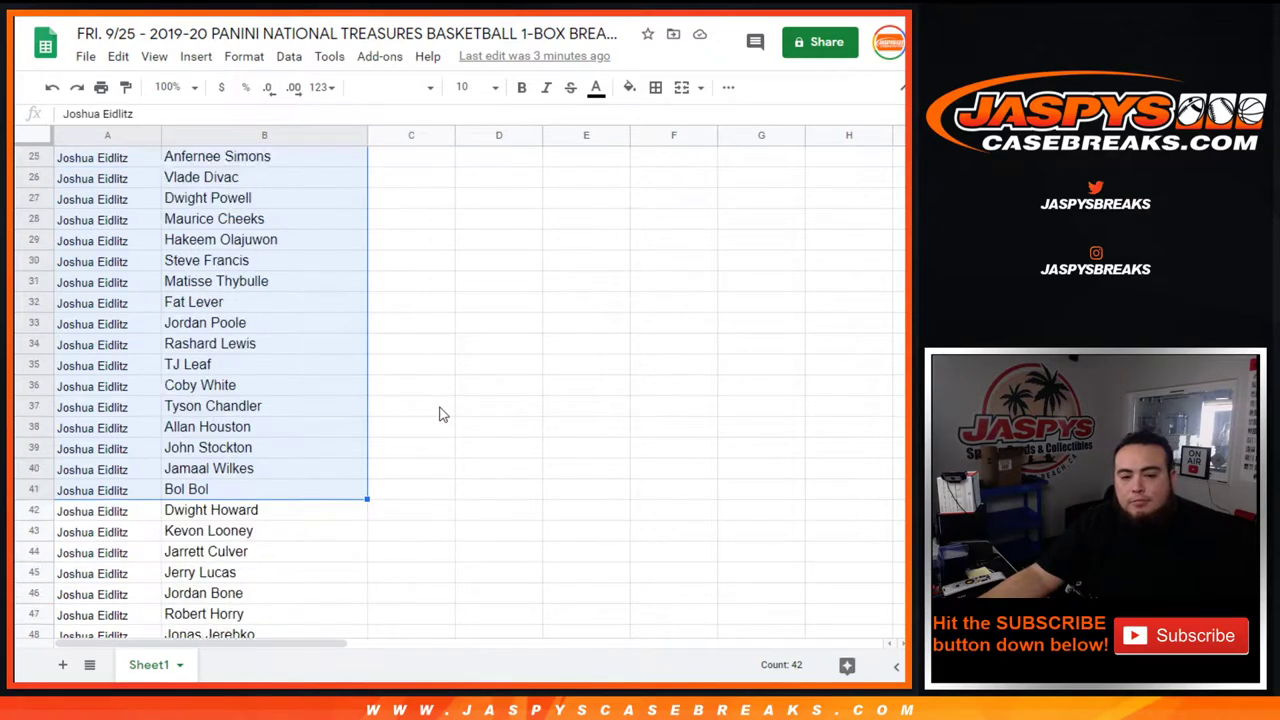
{"action": "left_click_drag", "start_coordinate": [139, 220], "coordinate": [329, 645]}
{"action": "scroll", "coordinate": [470, 340], "scroll_direction": "up", "scroll_amount": 1}
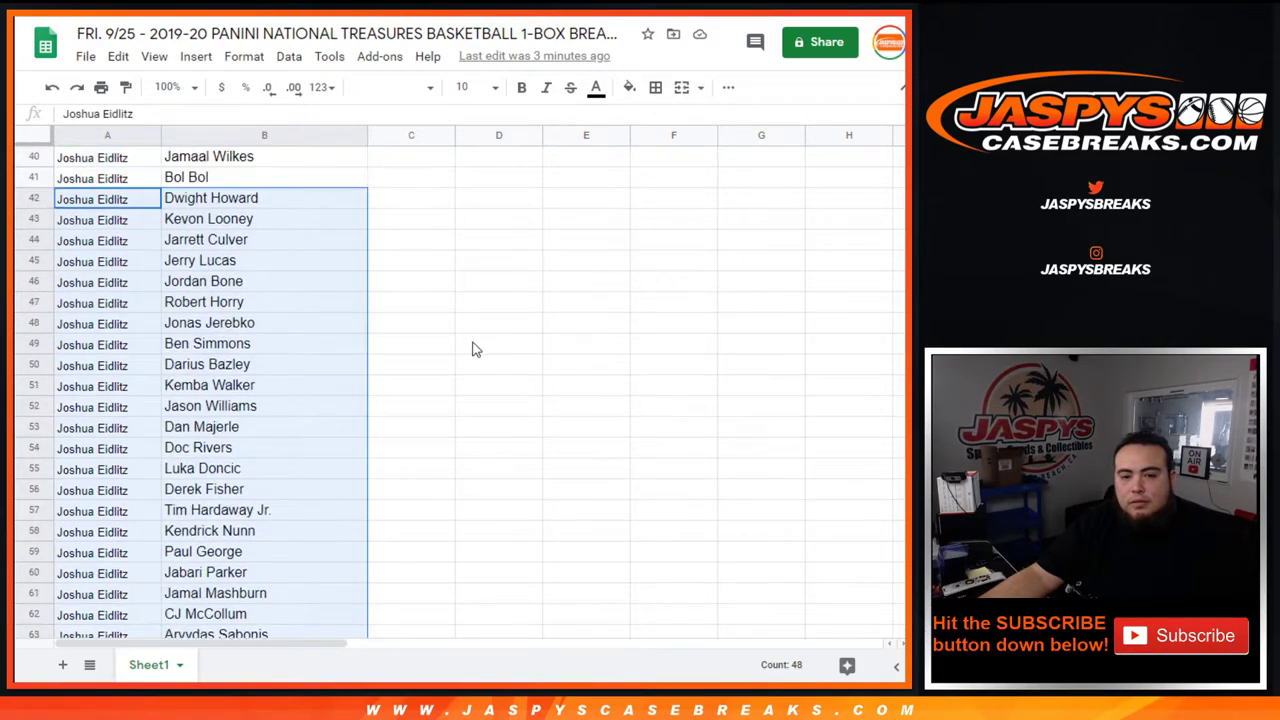
{"action": "scroll", "coordinate": [474, 346], "scroll_direction": "down", "scroll_amount": 1}
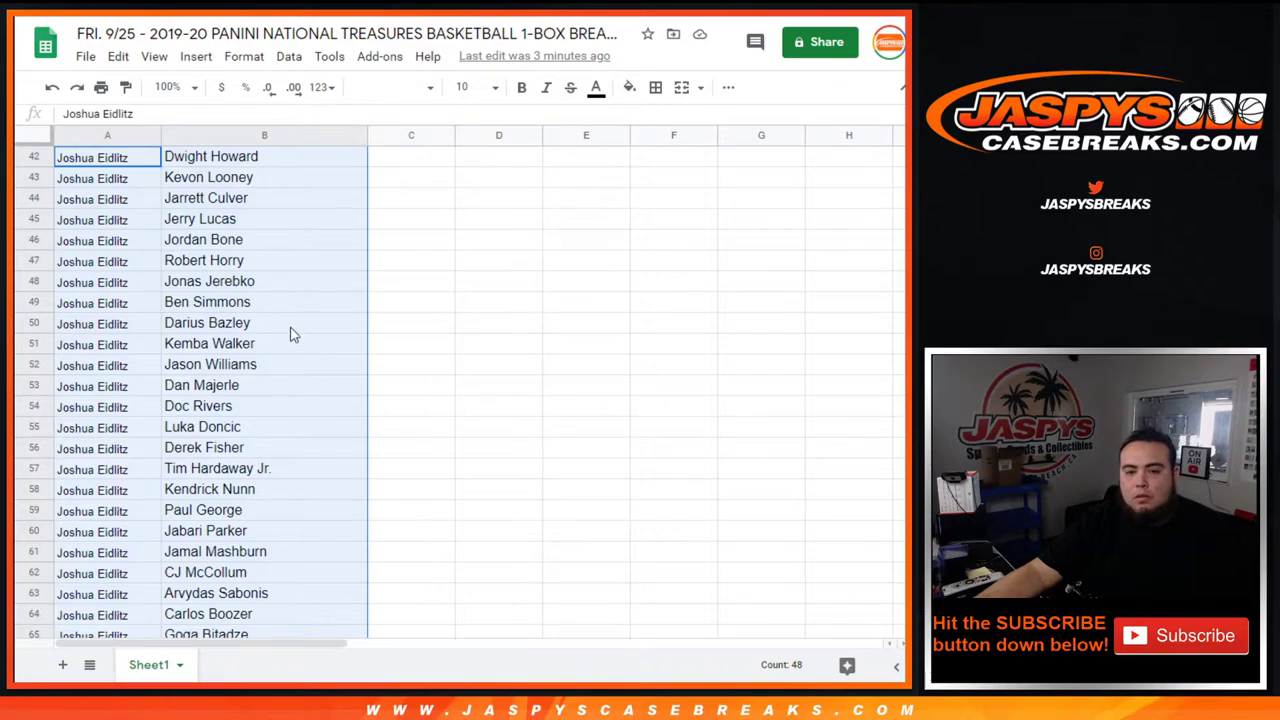
{"action": "scroll", "coordinate": [292, 330], "scroll_direction": "down", "scroll_amount": 7}
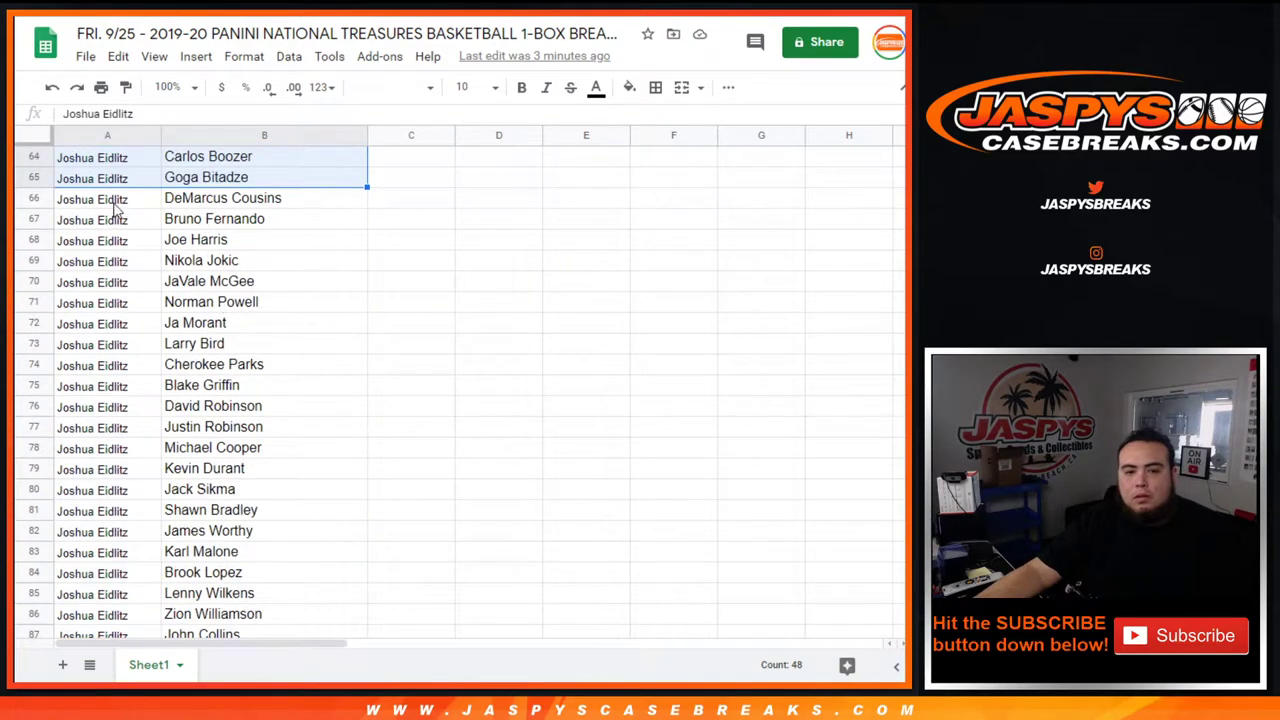
{"action": "left_click_drag", "start_coordinate": [115, 200], "coordinate": [314, 496]}
Select rows 91–113 to check the count, then scroll back toward the top.
{"action": "scroll", "coordinate": [320, 474], "scroll_direction": "down", "scroll_amount": 3}
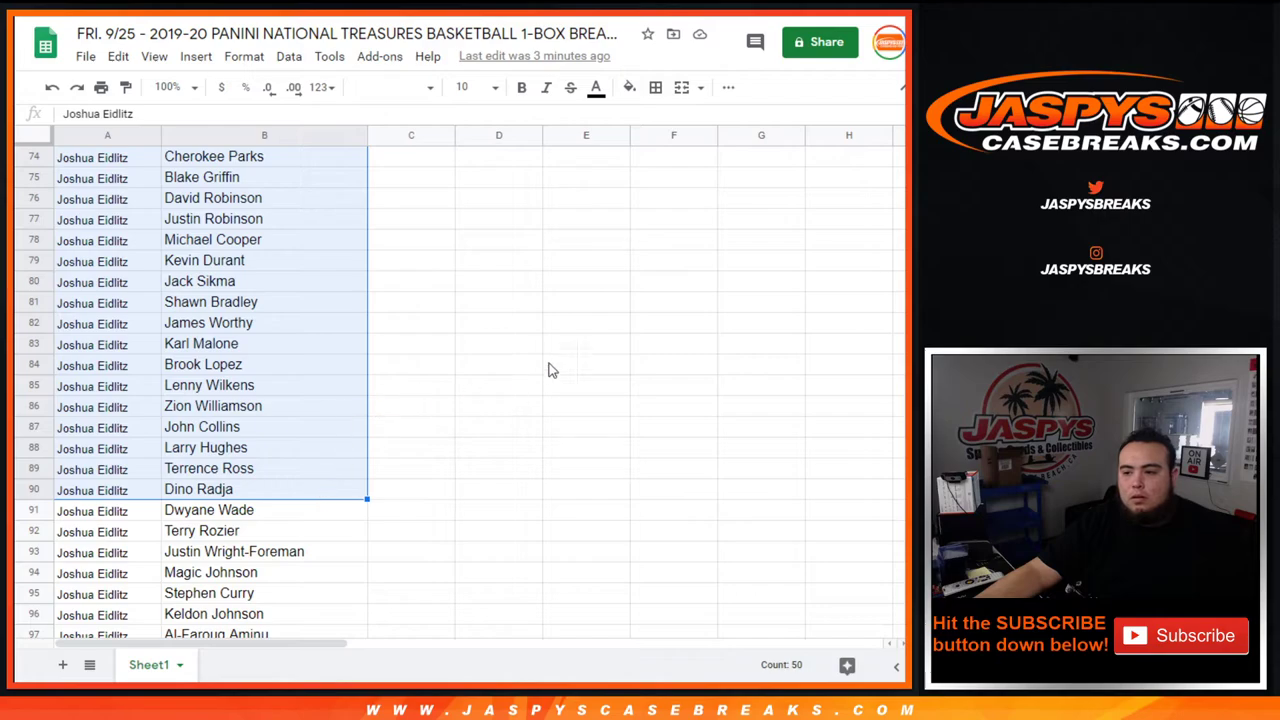
{"action": "scroll", "coordinate": [548, 370], "scroll_direction": "up", "scroll_amount": 3}
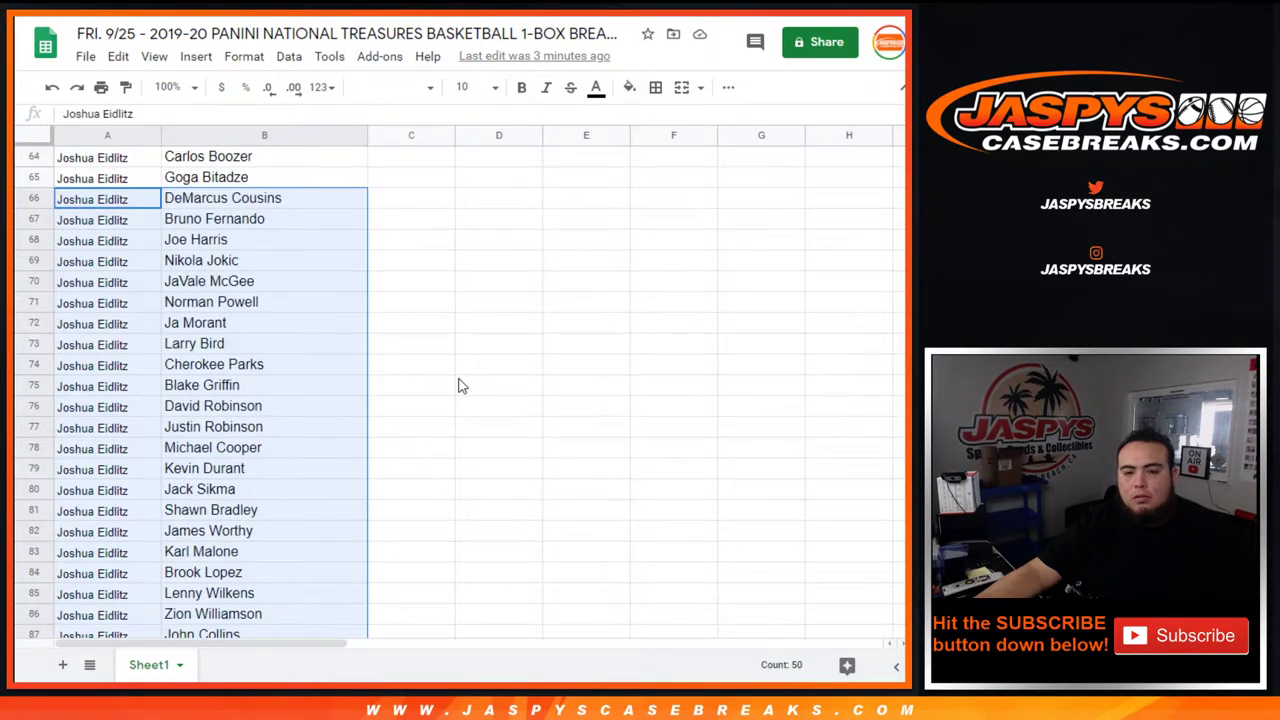
{"action": "scroll", "coordinate": [460, 386], "scroll_direction": "down", "scroll_amount": 1}
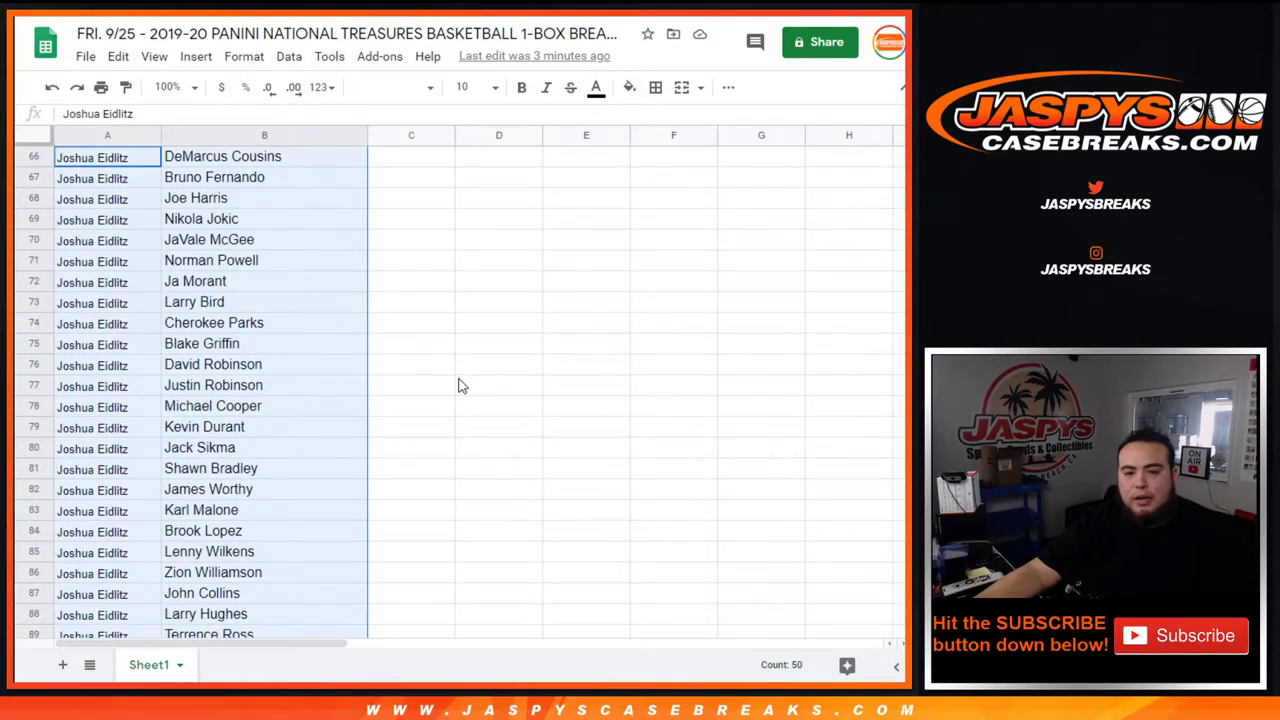
{"action": "scroll", "coordinate": [460, 386], "scroll_direction": "down", "scroll_amount": 3}
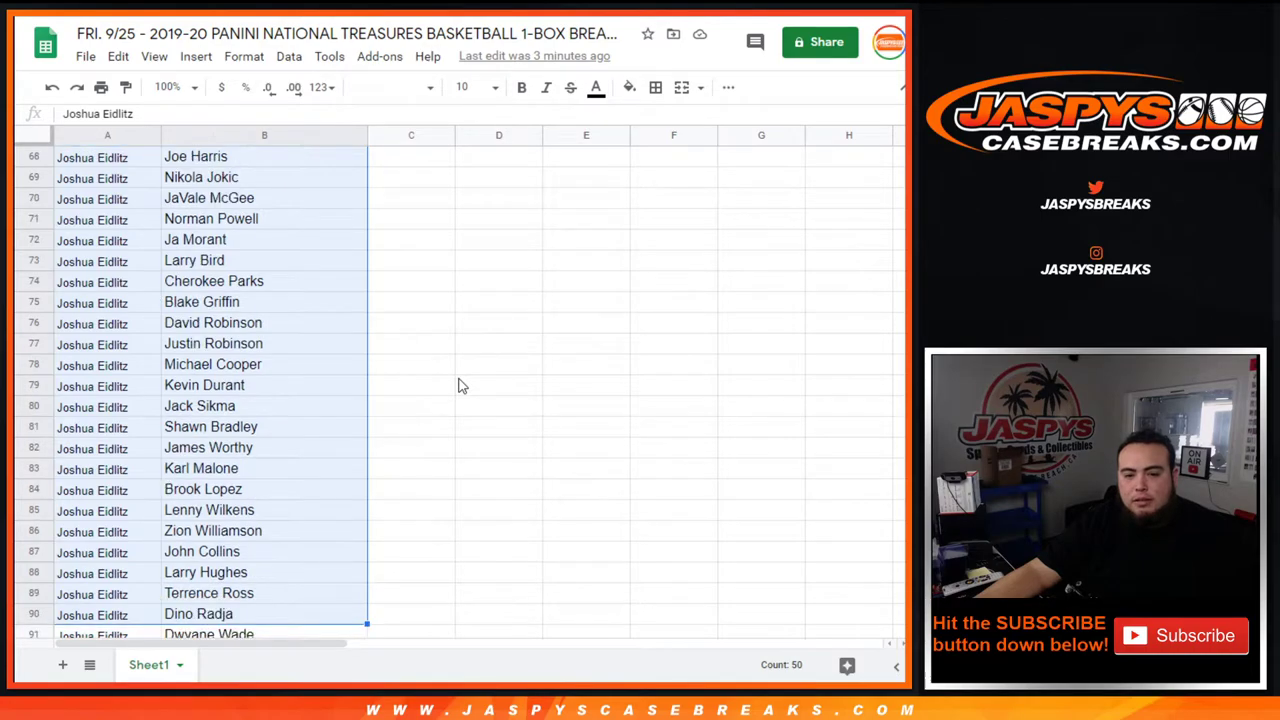
{"action": "scroll", "coordinate": [460, 386], "scroll_direction": "down", "scroll_amount": 8}
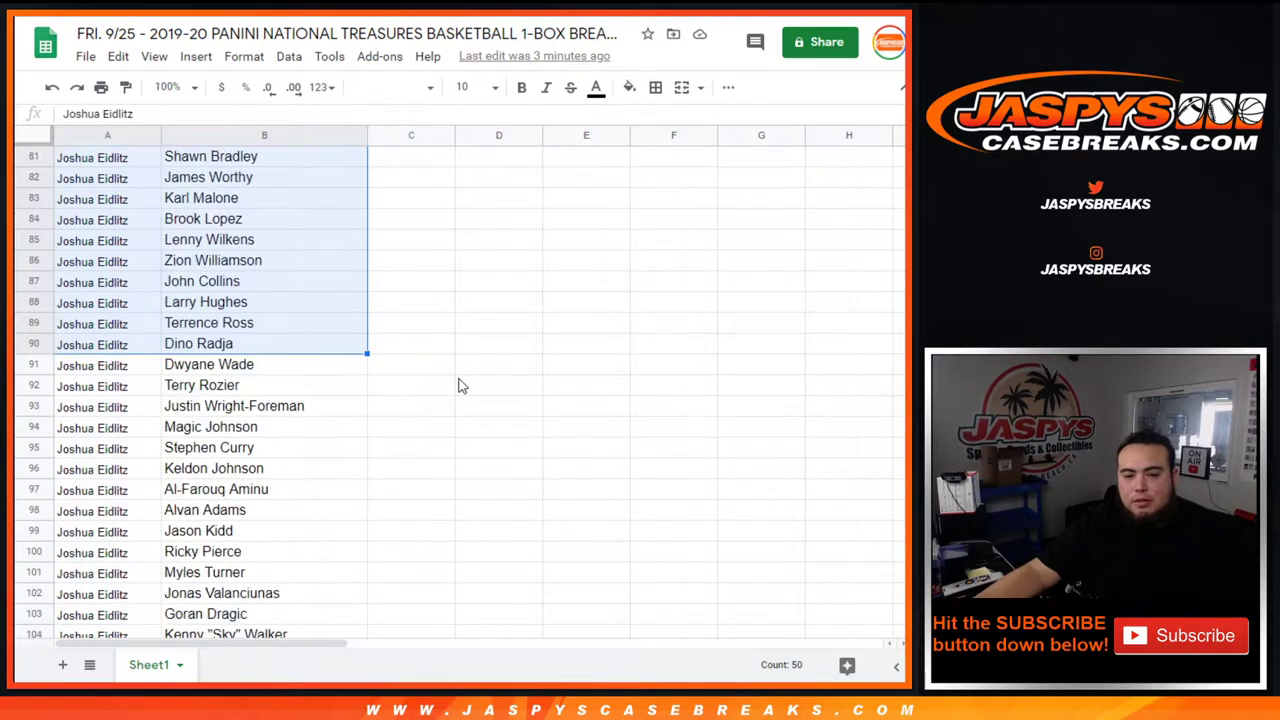
{"action": "left_click_drag", "start_coordinate": [95, 220], "coordinate": [343, 443]}
{"action": "scroll", "coordinate": [630, 384], "scroll_direction": "up", "scroll_amount": 3}
{"action": "scroll", "coordinate": [630, 385], "scroll_direction": "up", "scroll_amount": 1}
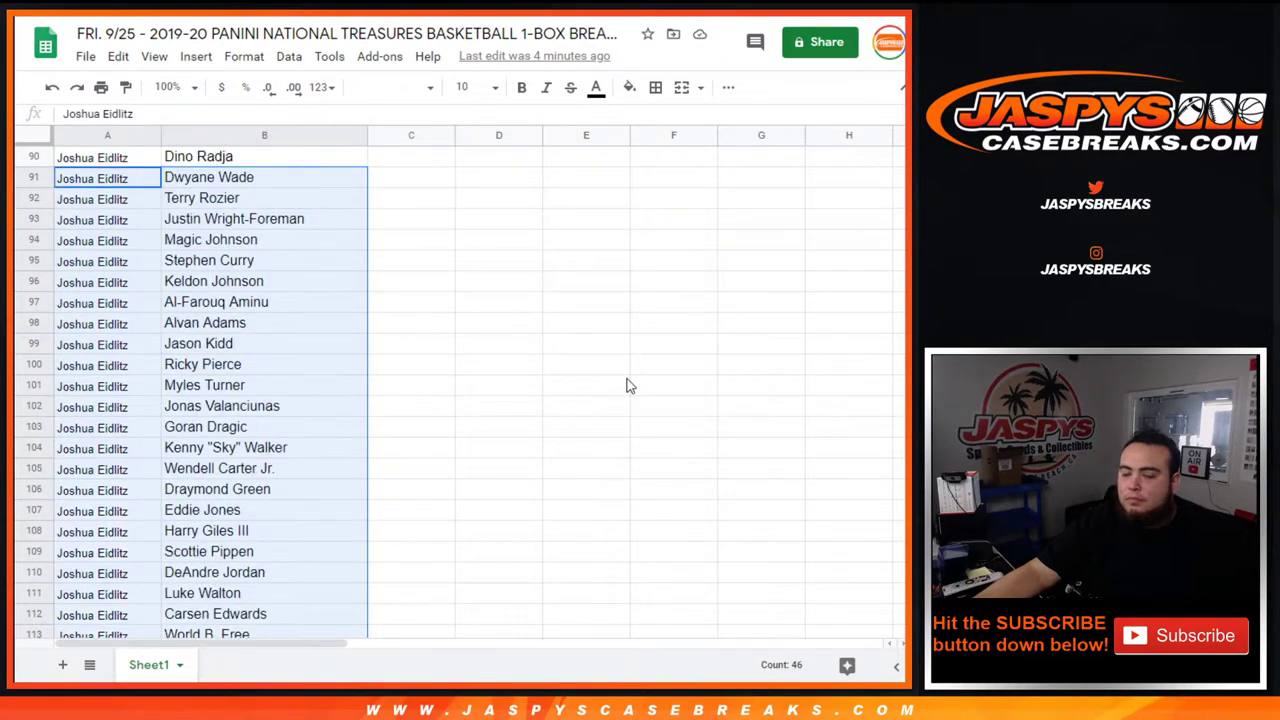
{"action": "scroll", "coordinate": [630, 386], "scroll_direction": "down", "scroll_amount": 5}
{"action": "scroll", "coordinate": [410, 372], "scroll_direction": "down", "scroll_amount": 10}
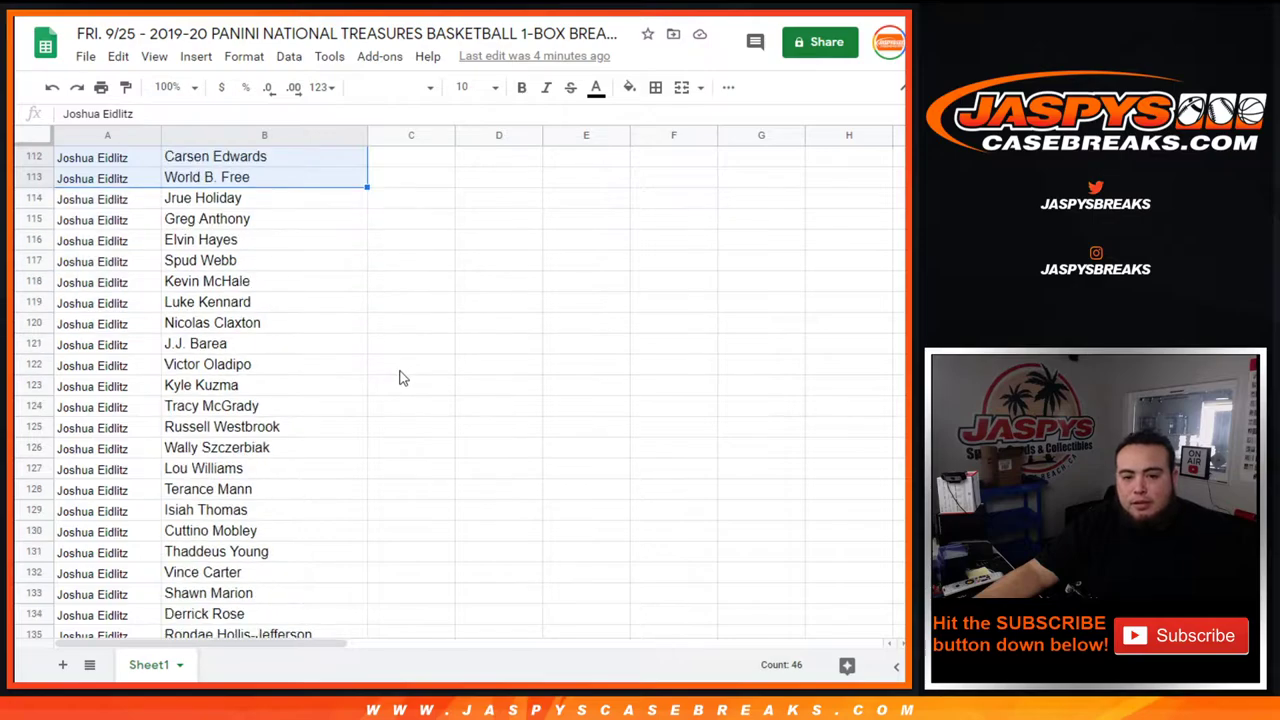
{"action": "scroll", "coordinate": [395, 370], "scroll_direction": "down", "scroll_amount": 7}
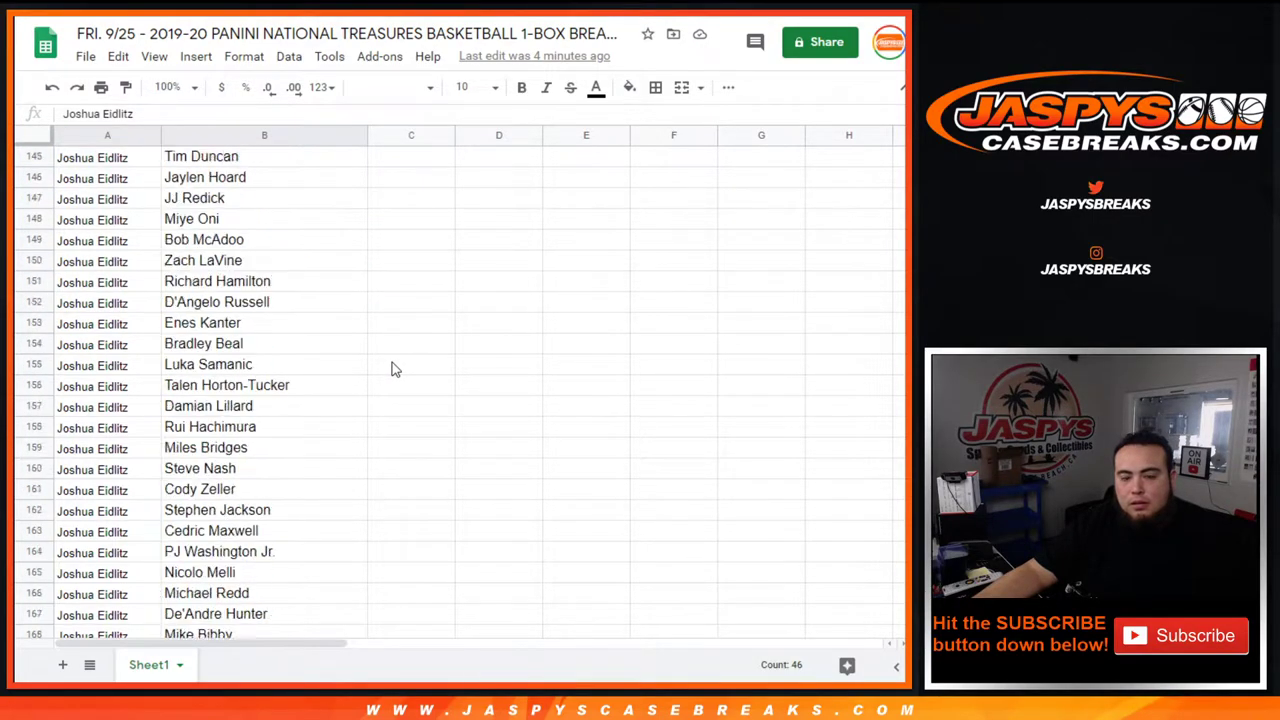
{"action": "scroll", "coordinate": [392, 370], "scroll_direction": "up", "scroll_amount": 20}
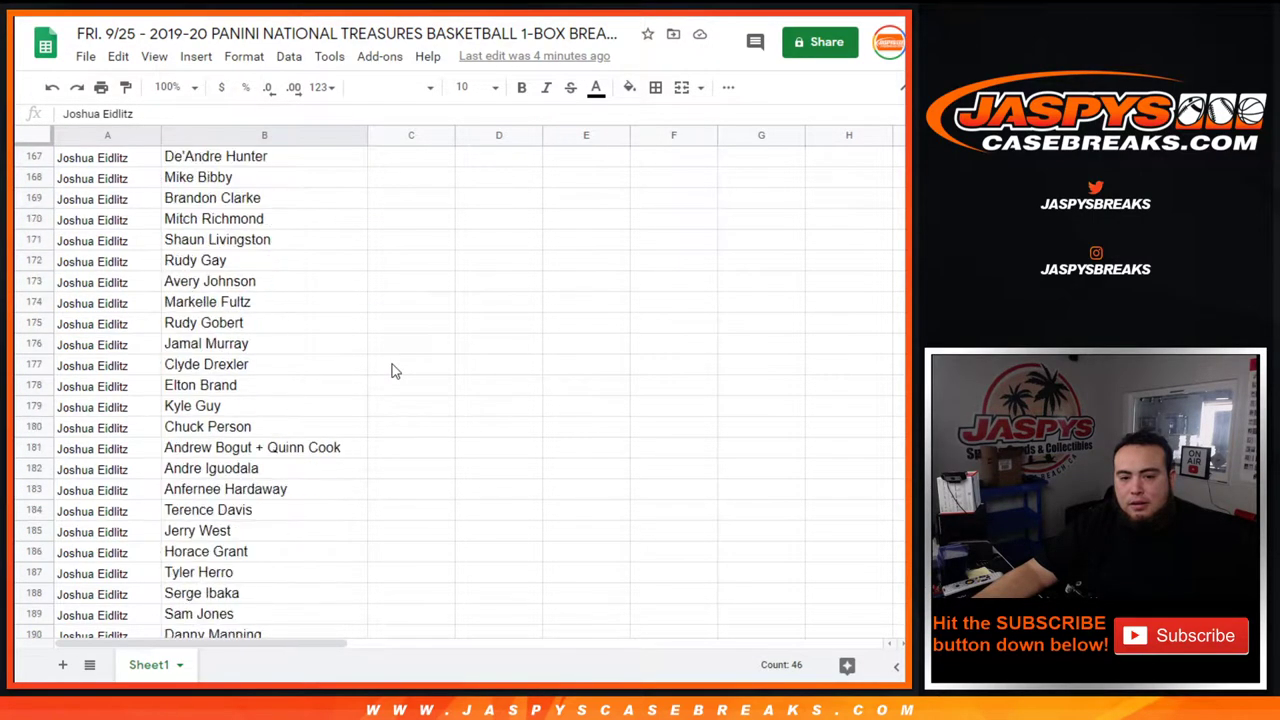
{"action": "scroll", "coordinate": [392, 382], "scroll_direction": "up", "scroll_amount": 20}
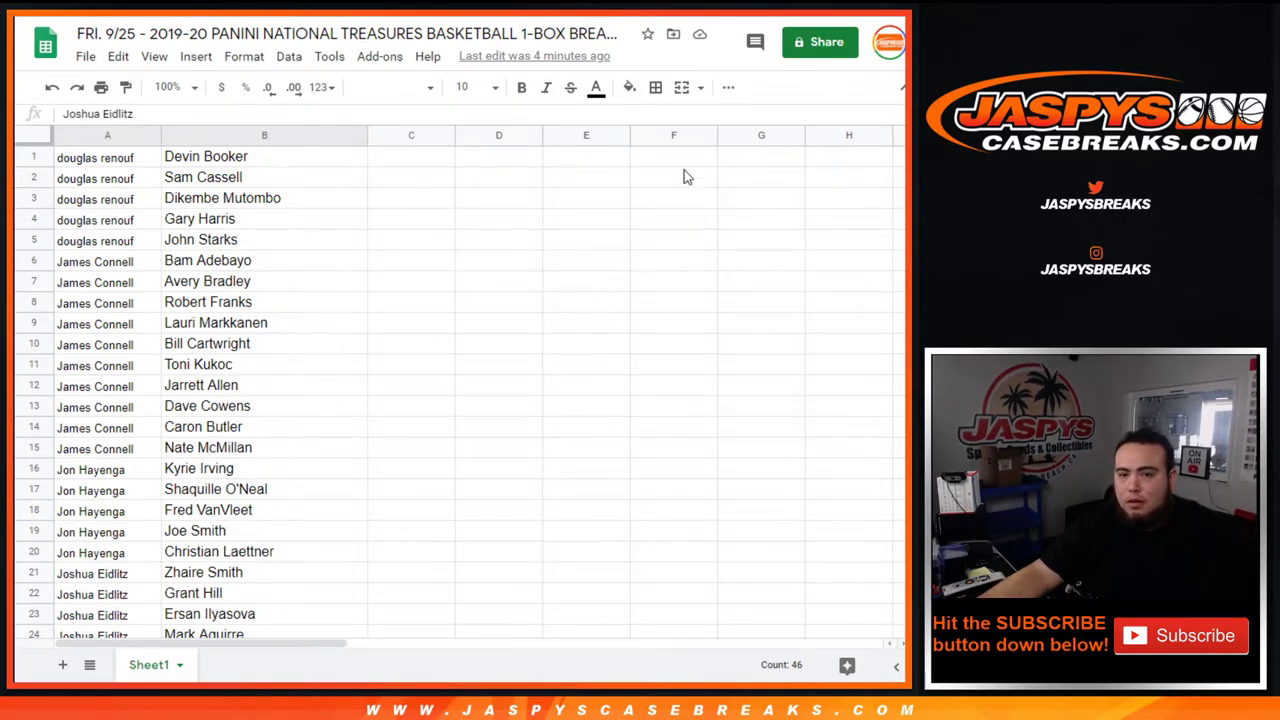
Set every cell's font size to 12 and drag column A wider so customer names fit.
{"action": "left_click", "coordinate": [48, 137]}
{"action": "left_click", "coordinate": [468, 87]}
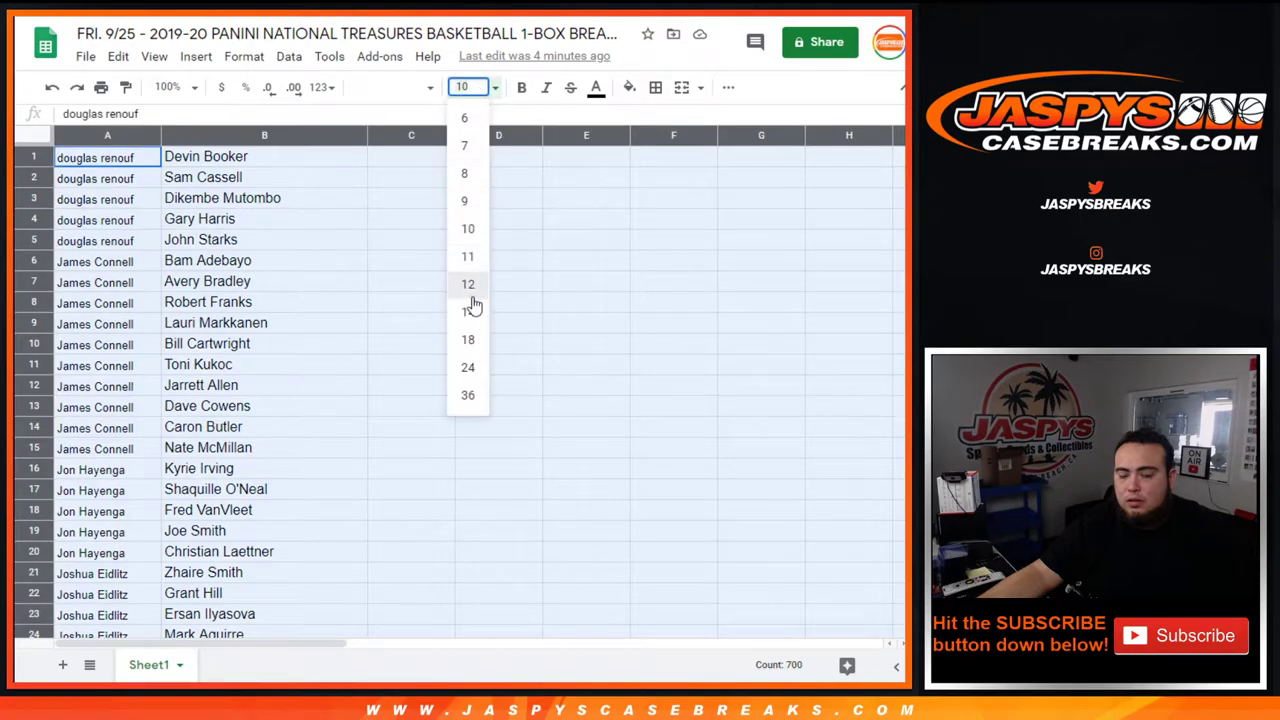
{"action": "left_click", "coordinate": [468, 286]}
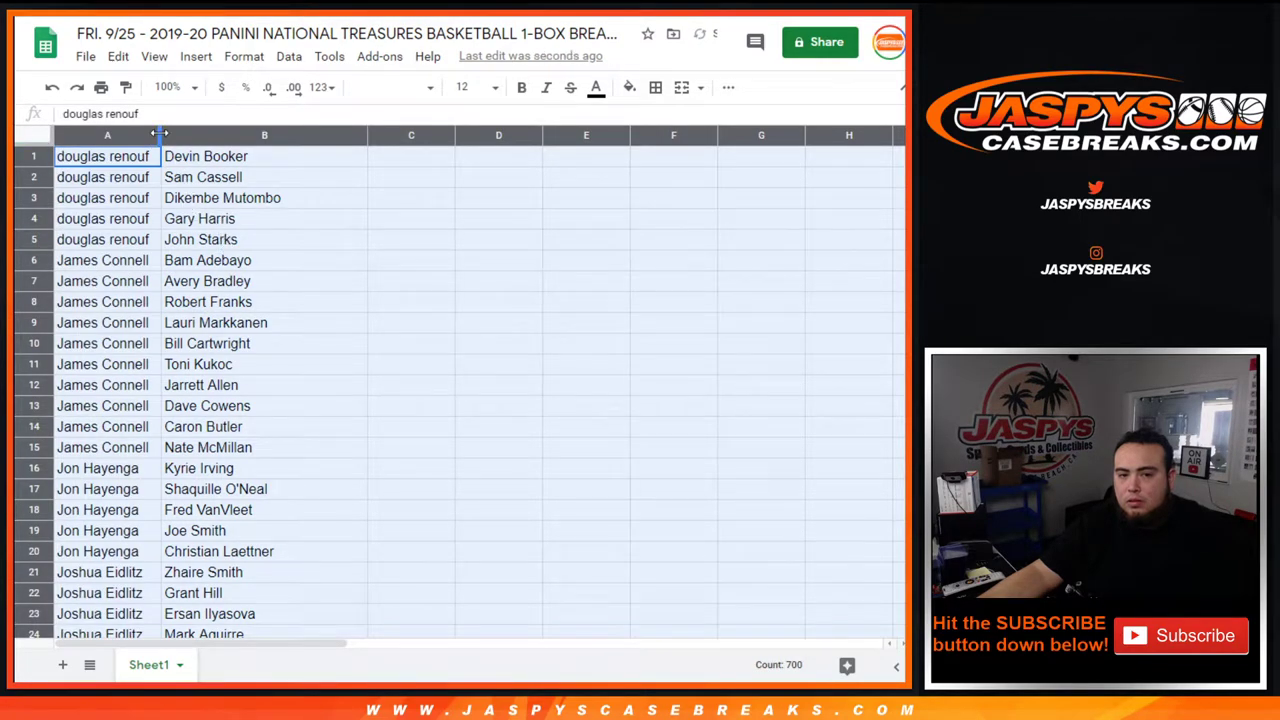
{"action": "left_click_drag", "start_coordinate": [160, 133], "coordinate": [181, 133]}
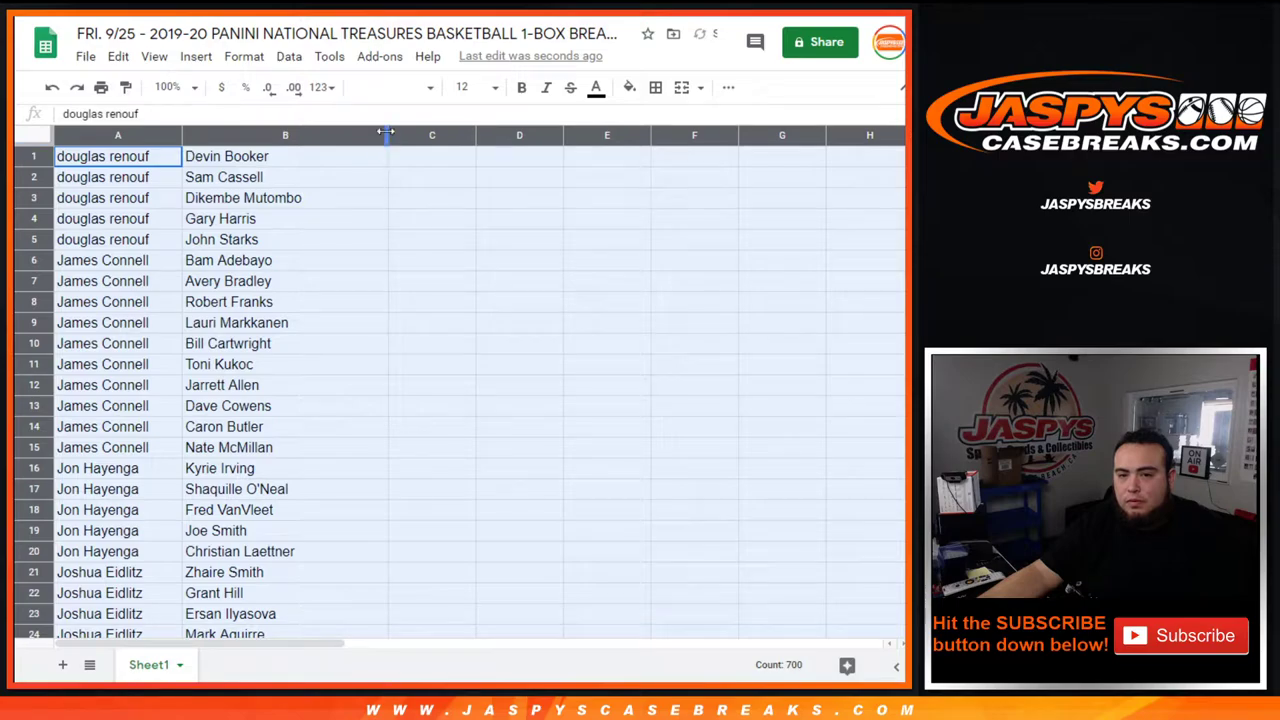
{"action": "left_click", "coordinate": [283, 265]}
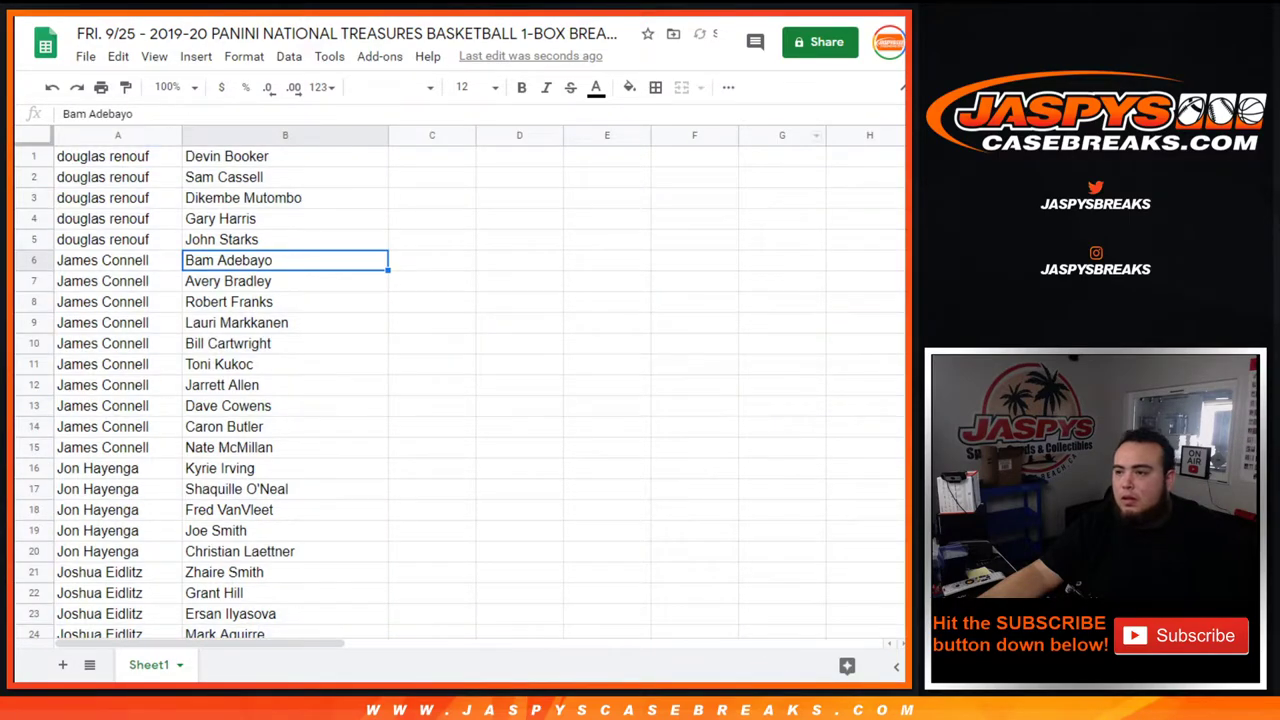